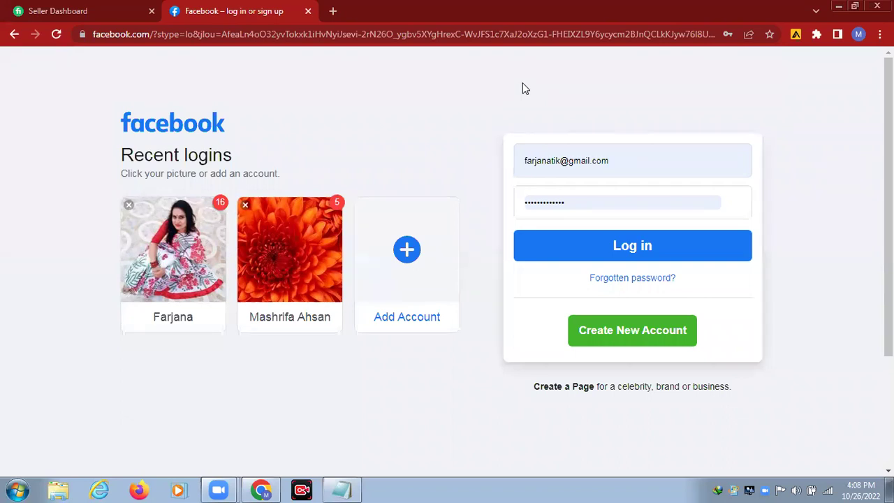
Step: Log in to the recent account with the red flower picture, filling in its saved account password
left_click(290, 240)
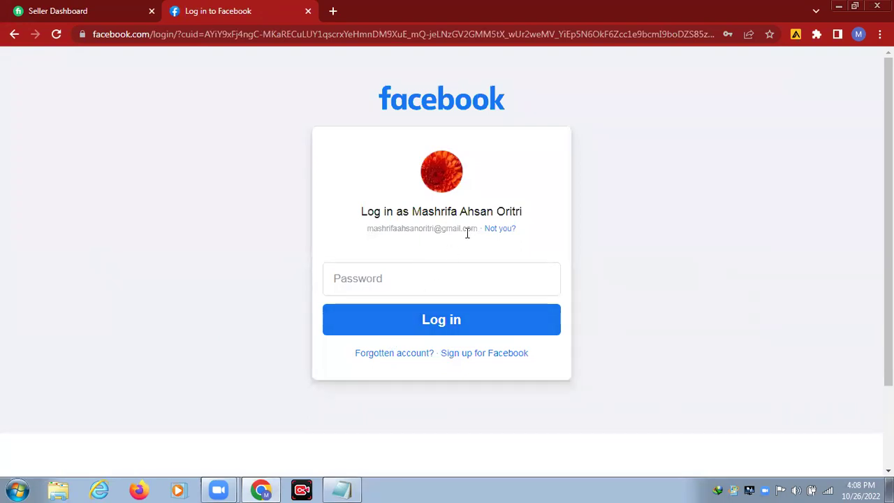
left_click(386, 320)
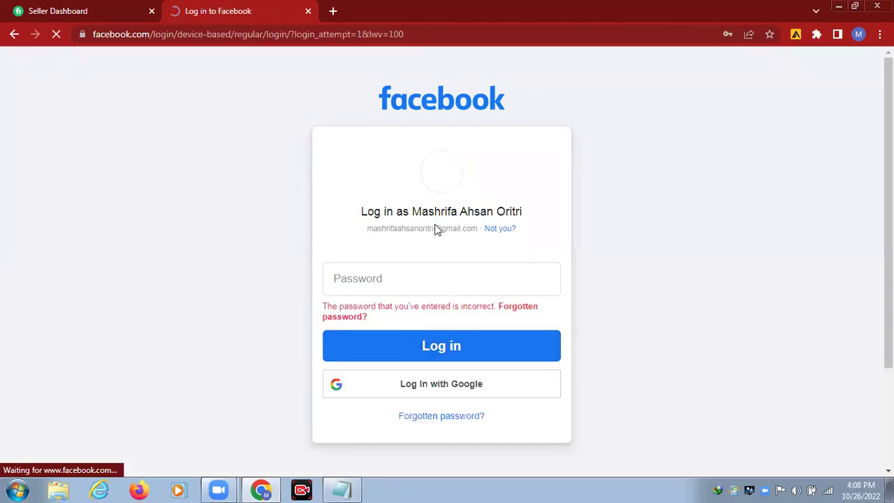
left_click(365, 283)
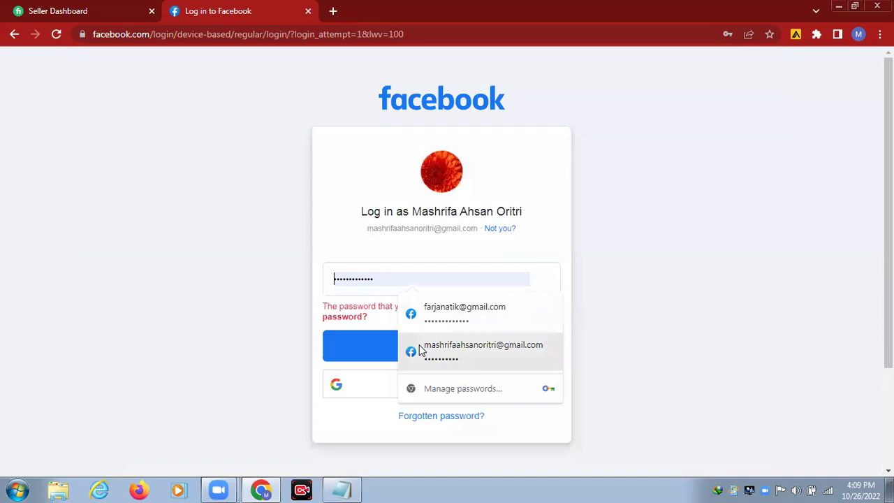
left_click(414, 347)
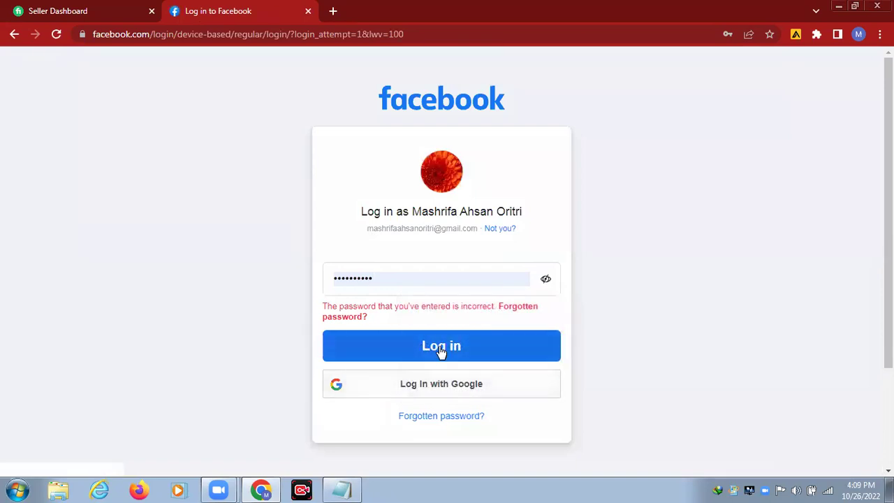
left_click(439, 346)
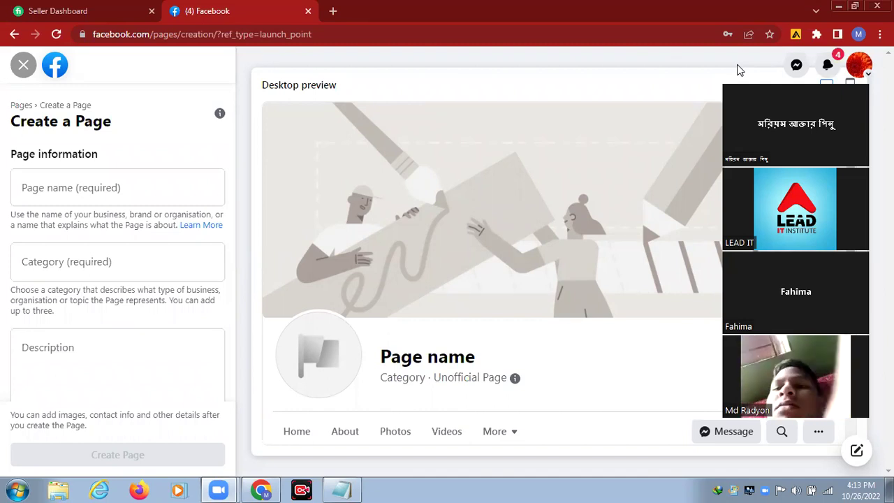
Step: Enter "LDM- 19" as the name of the new page
left_click(63, 187)
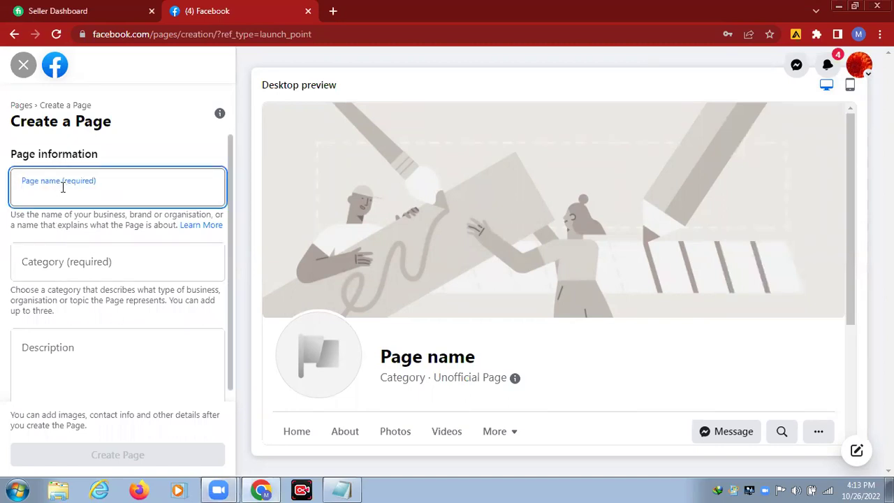
type("LDM")
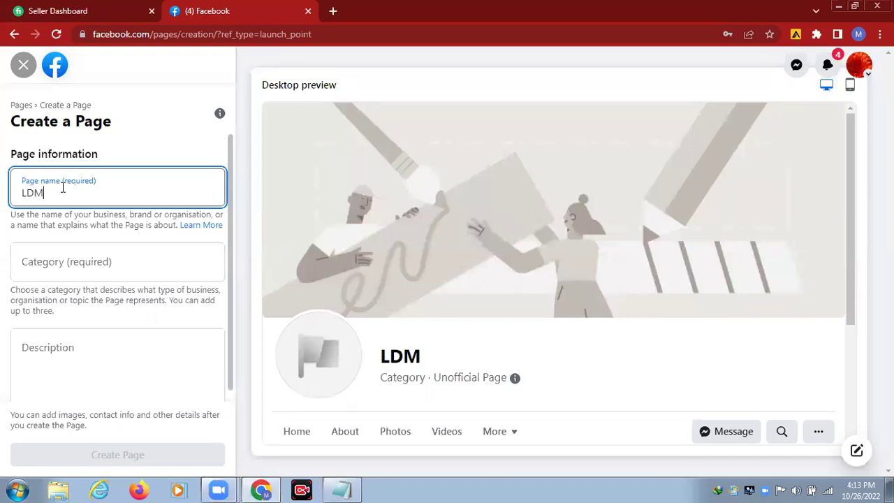
type("- 19")
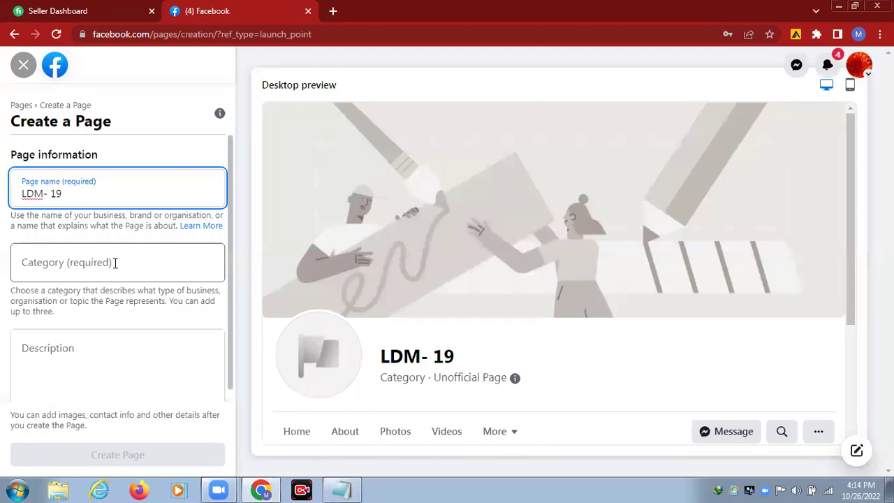
Step: Search the page categories for "Edu" and add Educational consultant as a category
left_click(62, 264)
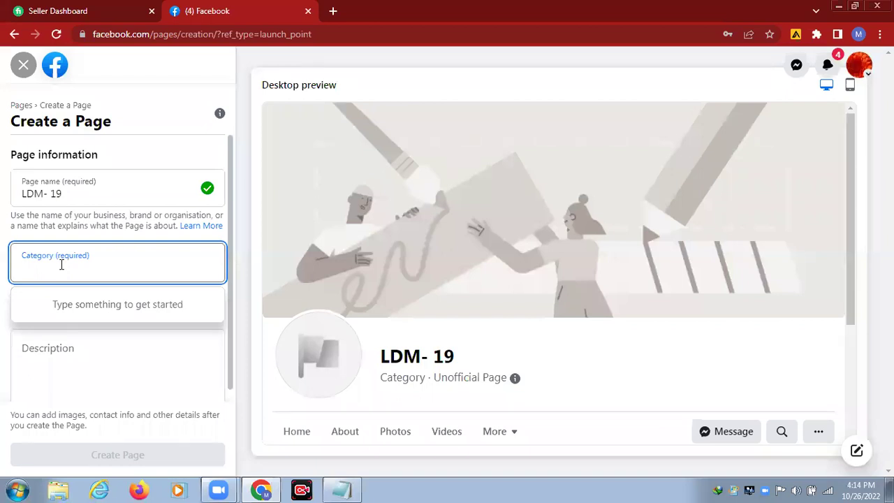
type("Edu")
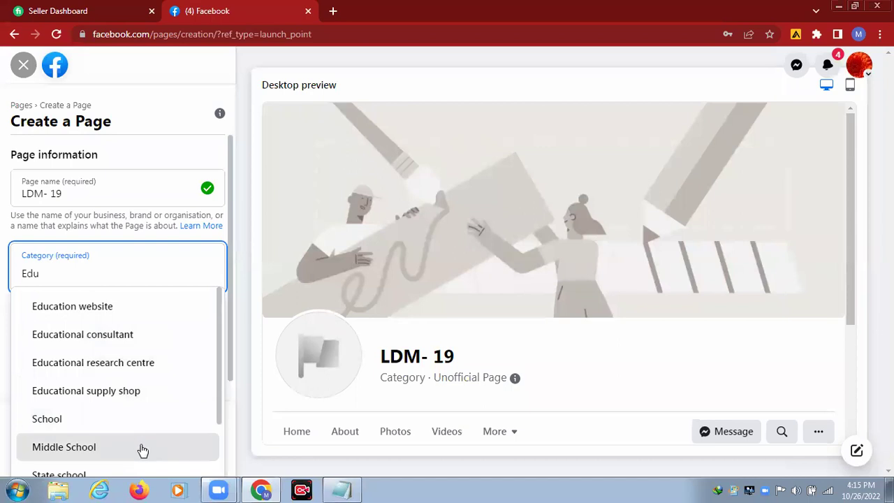
mouse_move(218, 340)
left_mouse_down()
mouse_move(219, 377)
mouse_move(219, 323)
left_mouse_up()
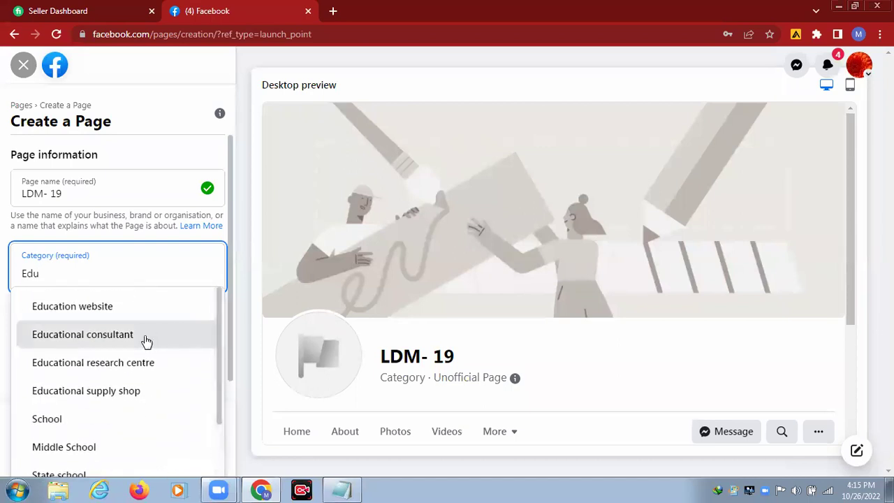
left_click(112, 337)
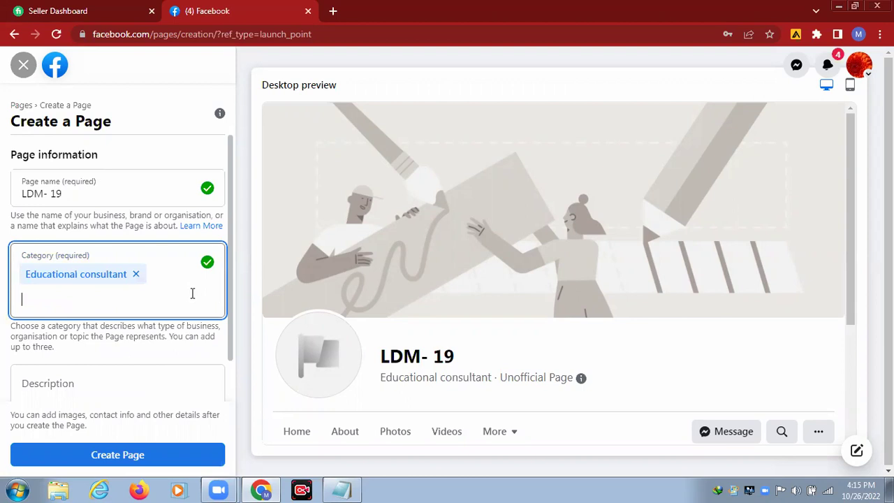
type("D")
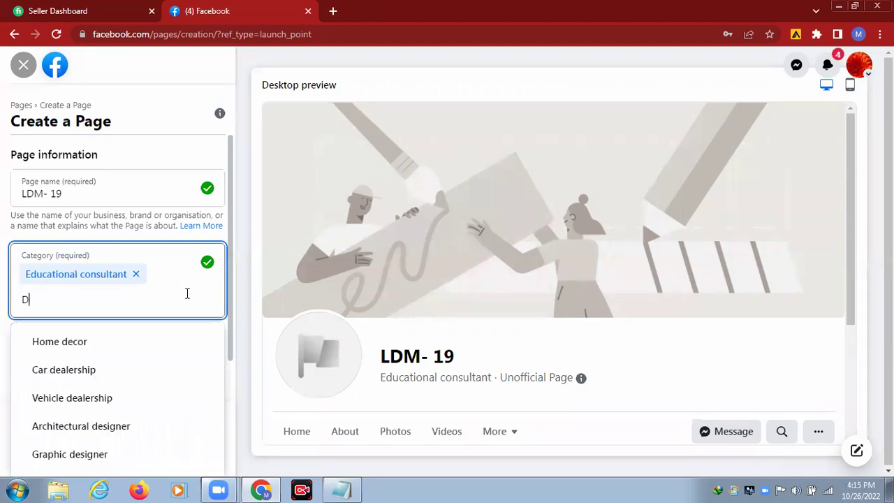
type("igi")
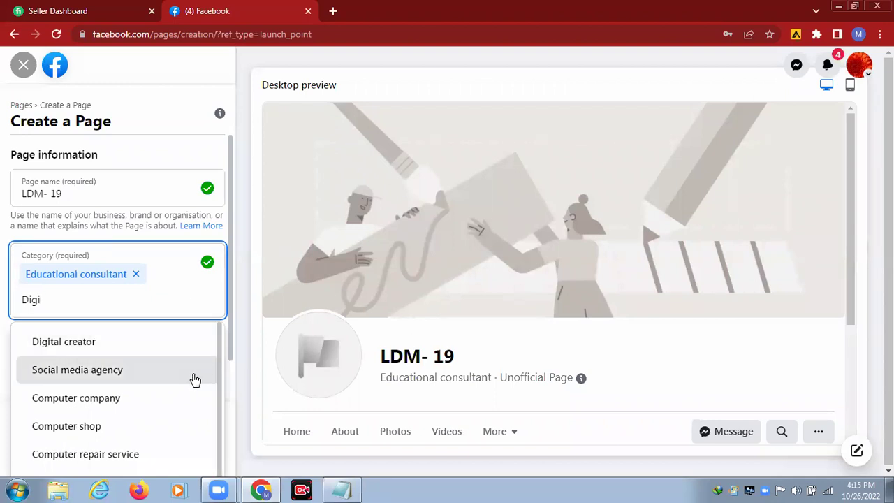
scroll(192, 380, "down", 1)
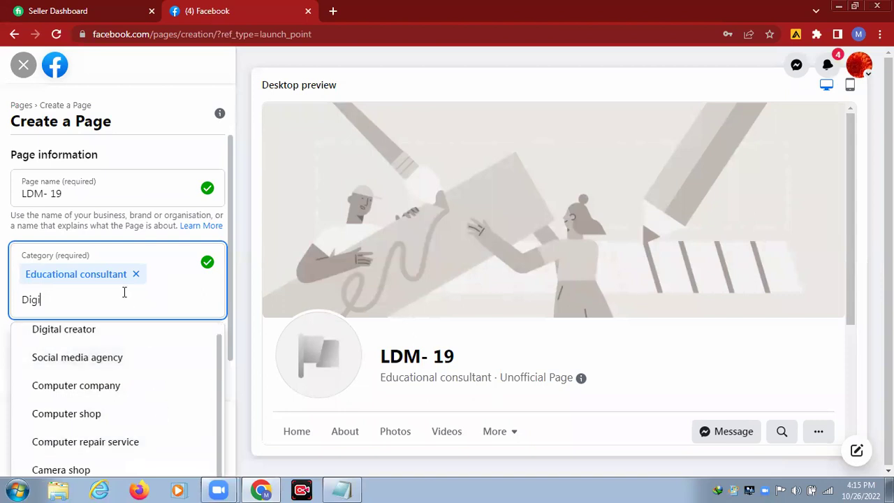
left_click_drag(45, 304, 10, 311)
key("BackSpace")
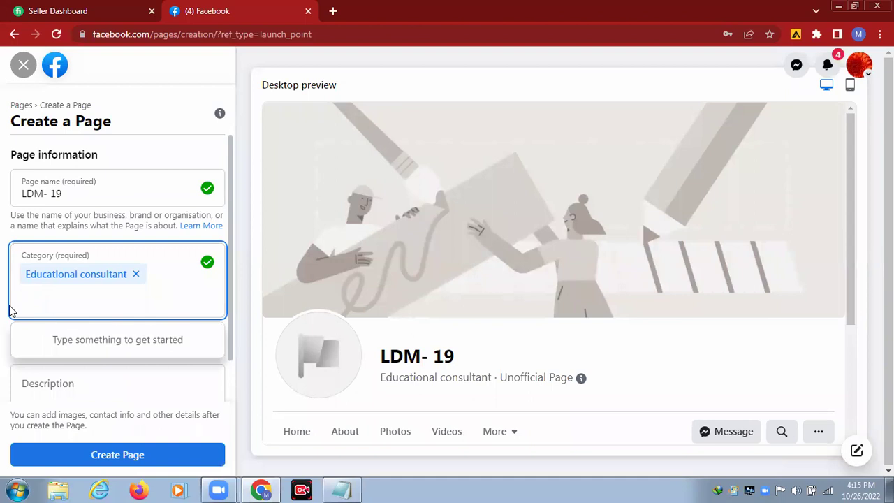
Step: Add Information technology company and Internet company as further categories of the page
type("I")
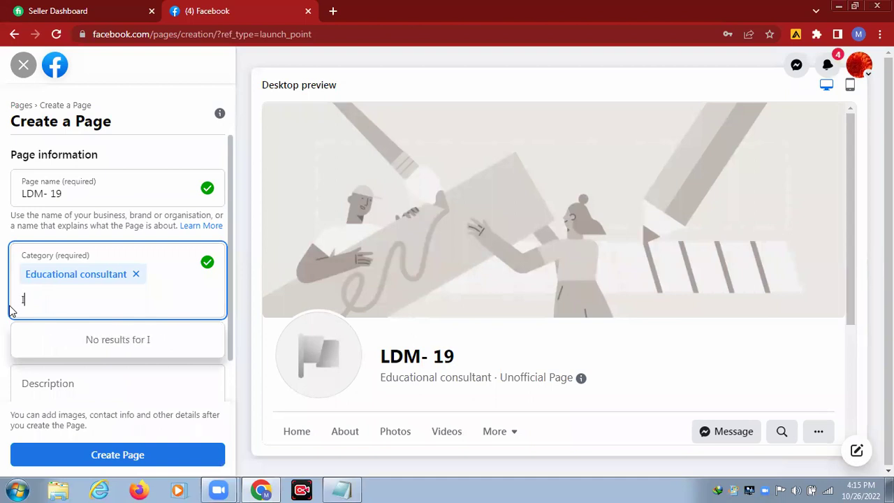
type("nfor")
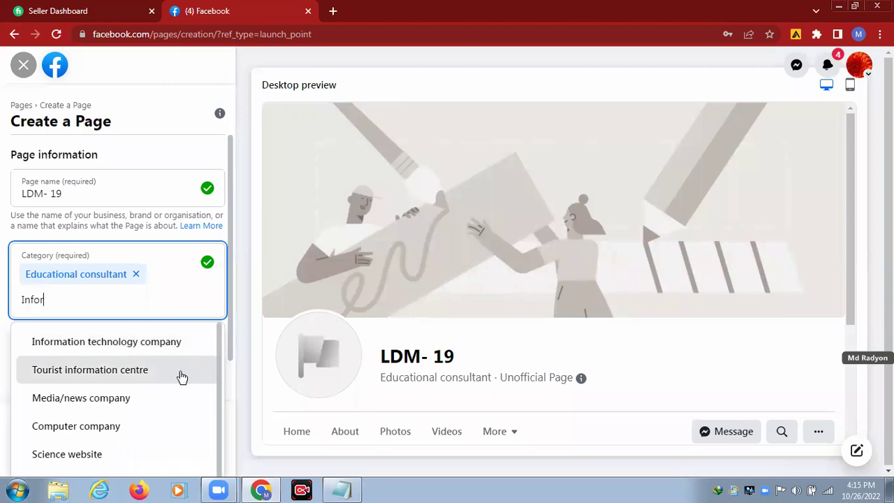
scroll(175, 408, "down", 1)
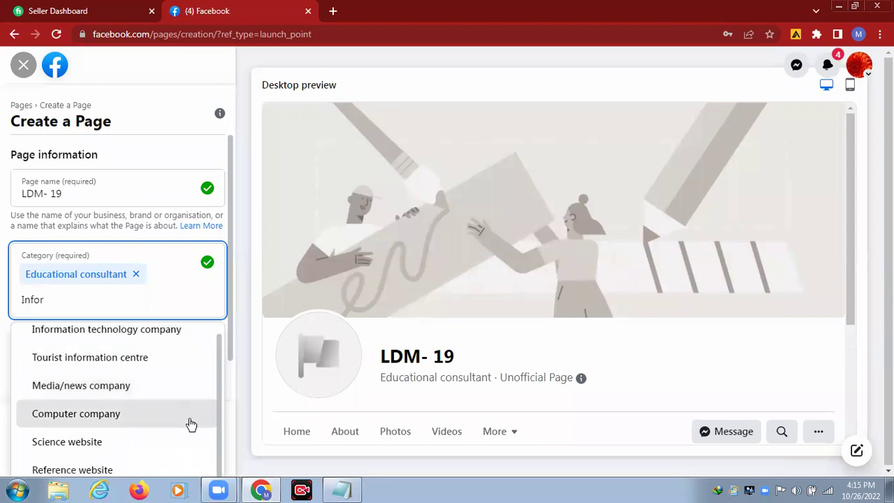
left_click(89, 332)
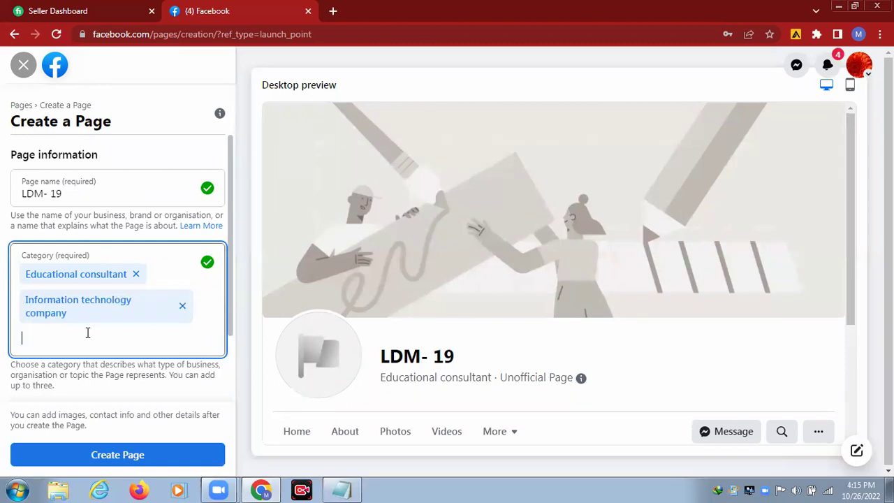
type("In")
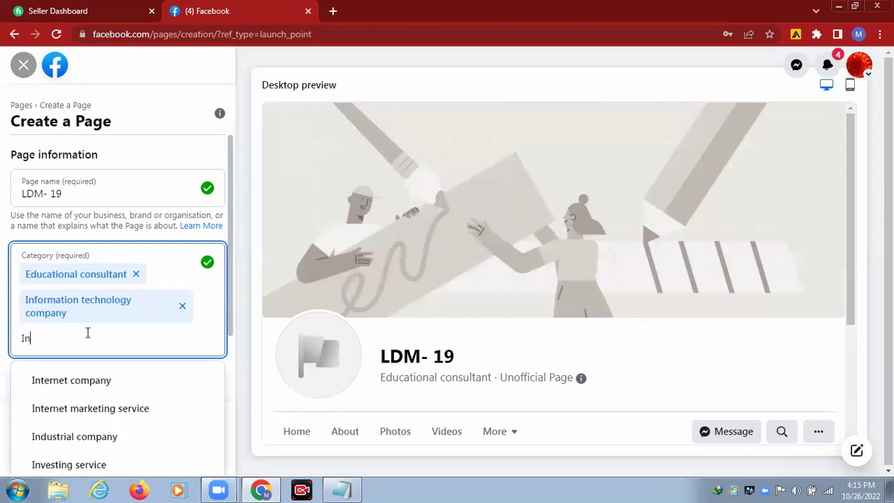
left_click(76, 383)
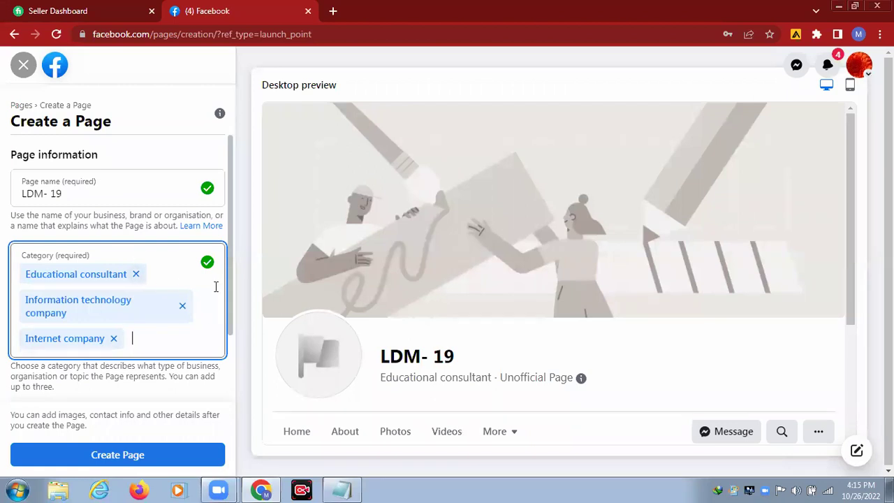
Step: Start the page description with "This is a page for helping freelancers and Digital Marketers of Bangladesh"
scroll(230, 333, "down", 1)
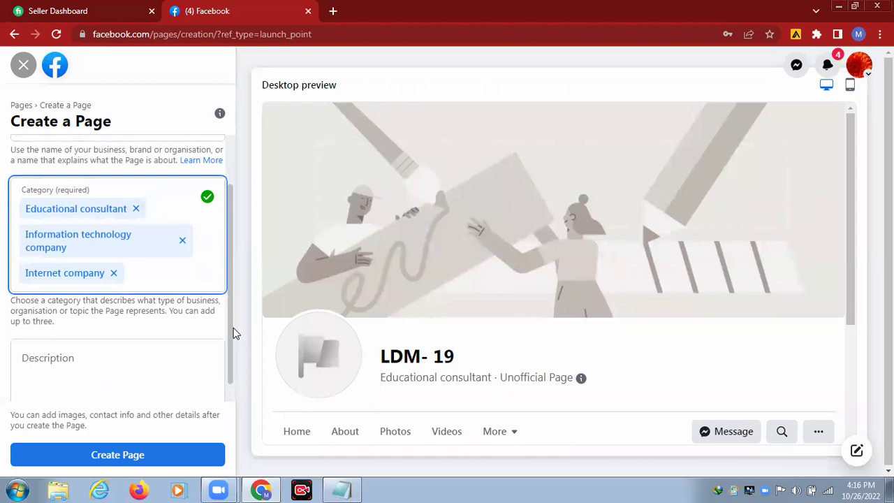
scroll(234, 334, "down", 1)
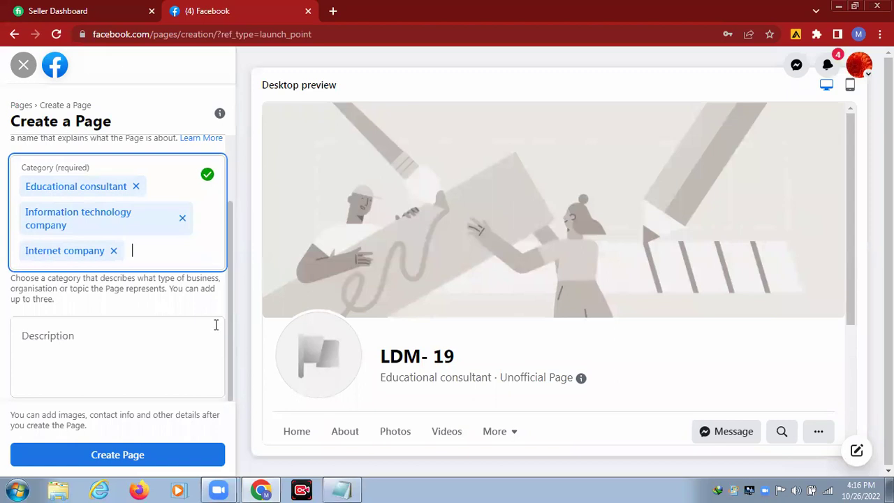
left_click(139, 337)
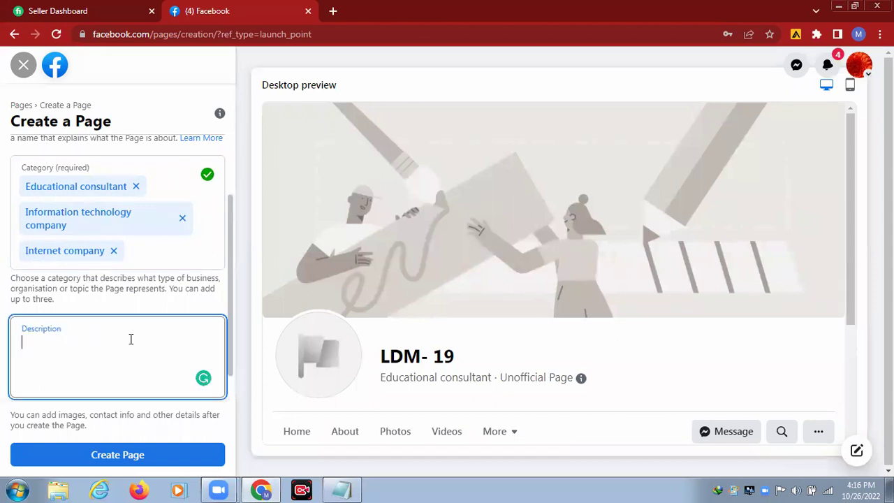
type("This is a page")
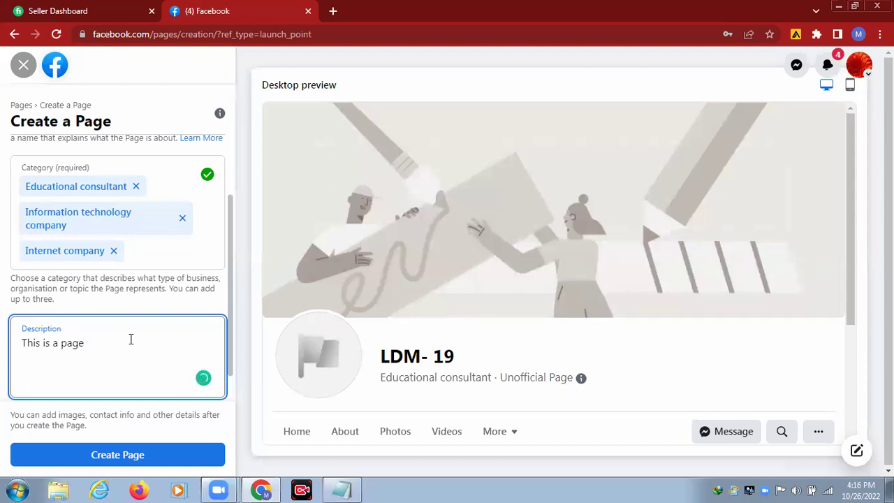
type(" for helping ")
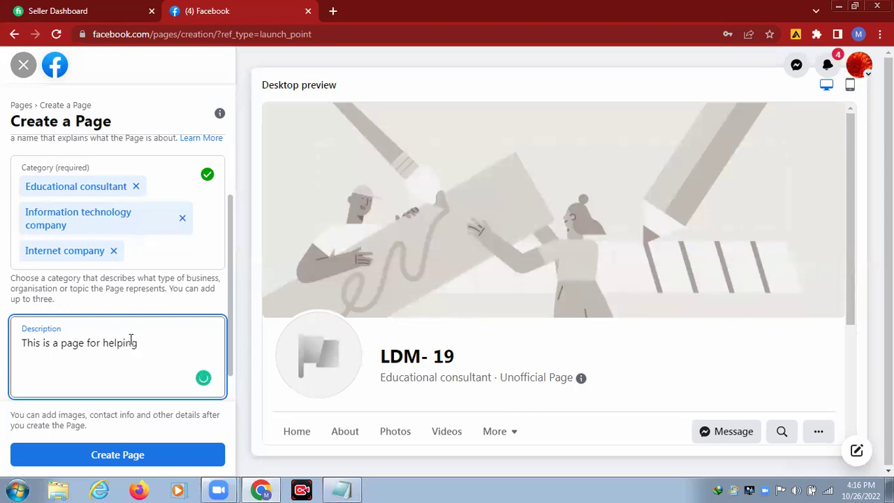
type("freelancers and Digi")
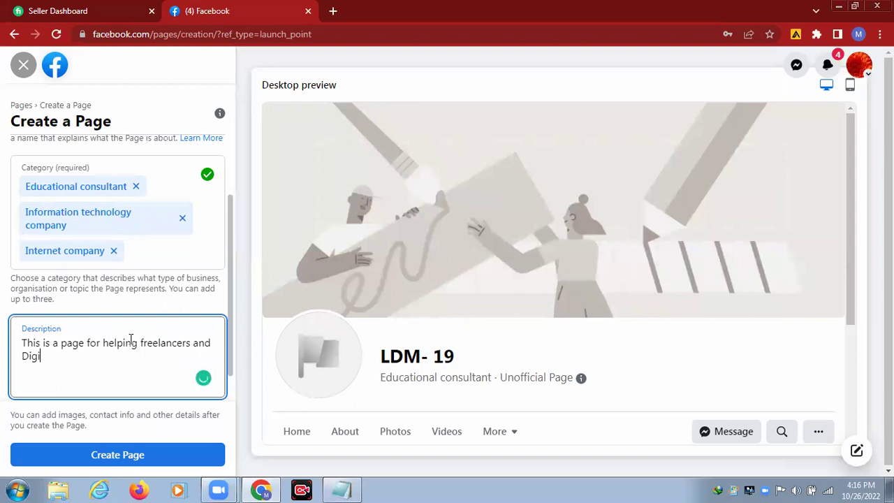
type("tal Marketers")
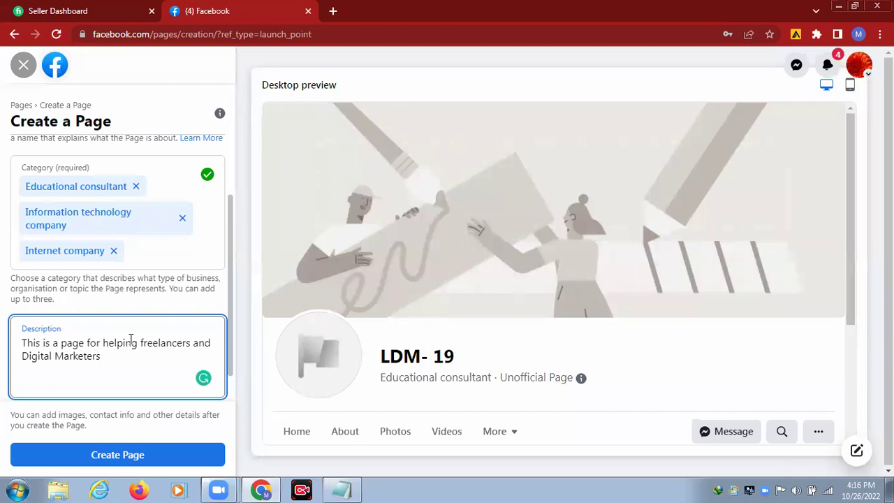
type("of Bangladesh")
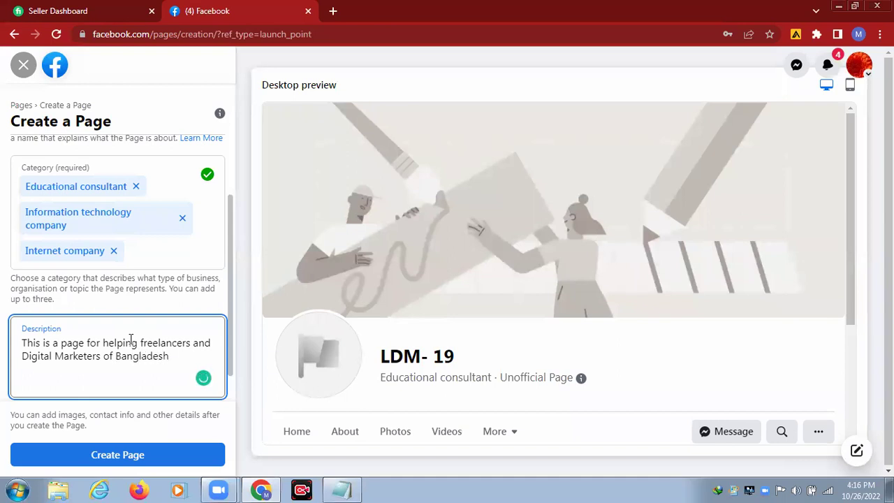
Step: Continue the description with ". Here you can get all kinds of help you need about digital marketing and freelancing"
type(". Here you ")
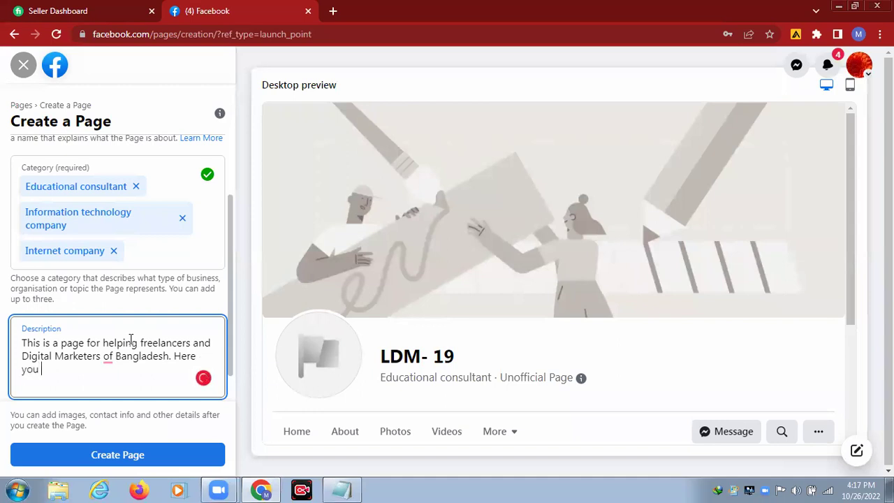
type("can get all kinds of")
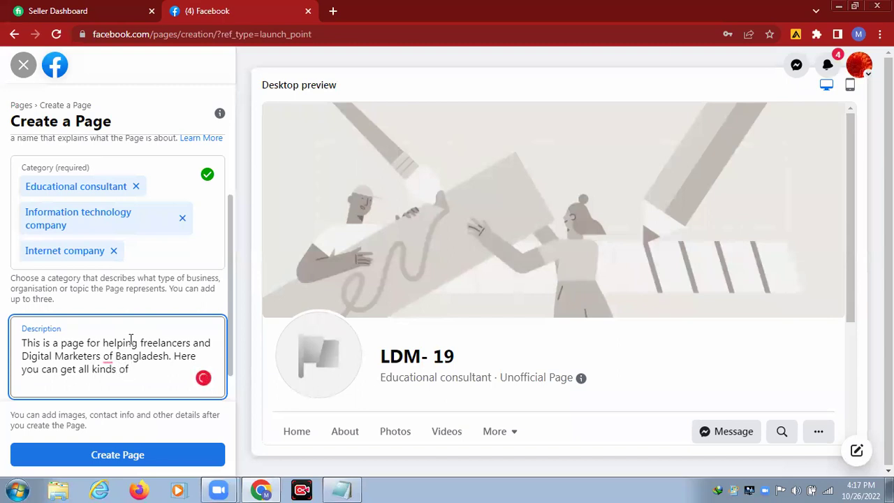
type(" help you nee")
type("d about ")
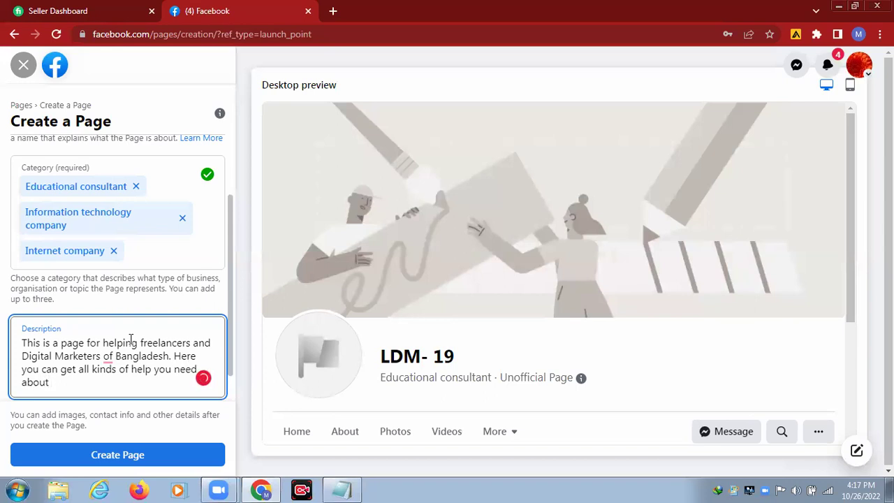
type("digital mark")
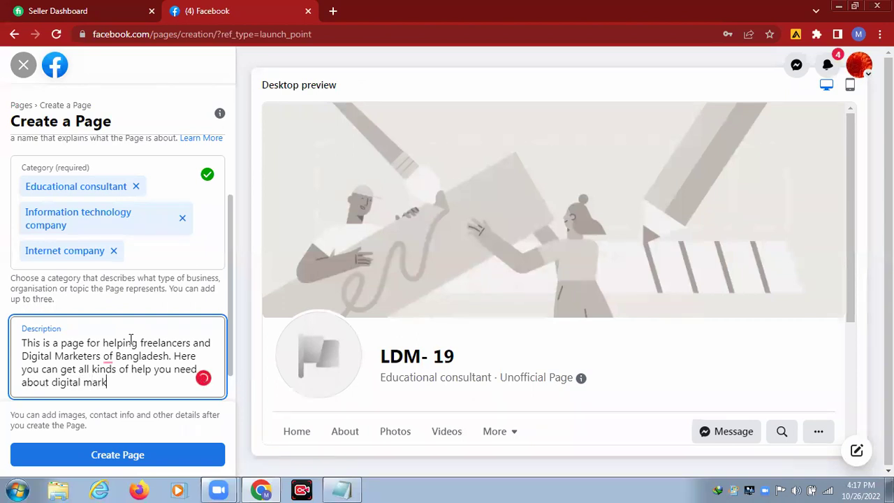
type("eting and freelancing")
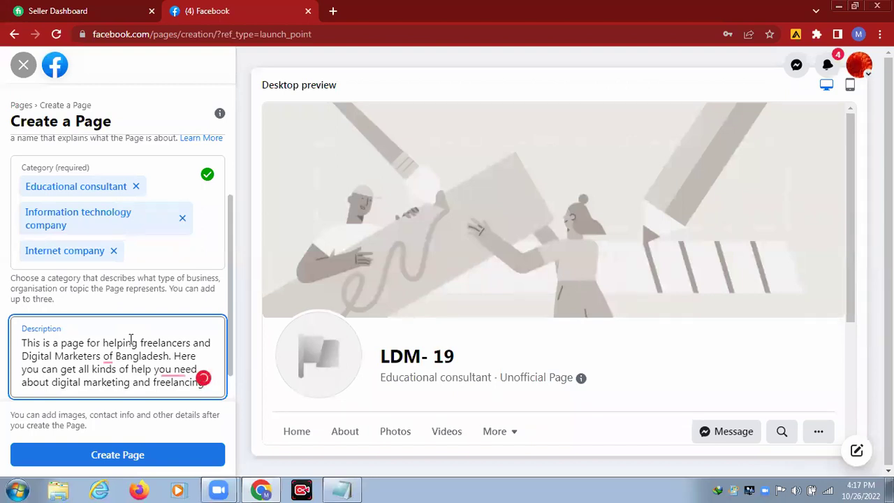
Step: Accept the grammar suggestions in the page description, changing "of" to "in" before Bangladesh and "about" to "with" before digital marketing
mouse_move(108, 360)
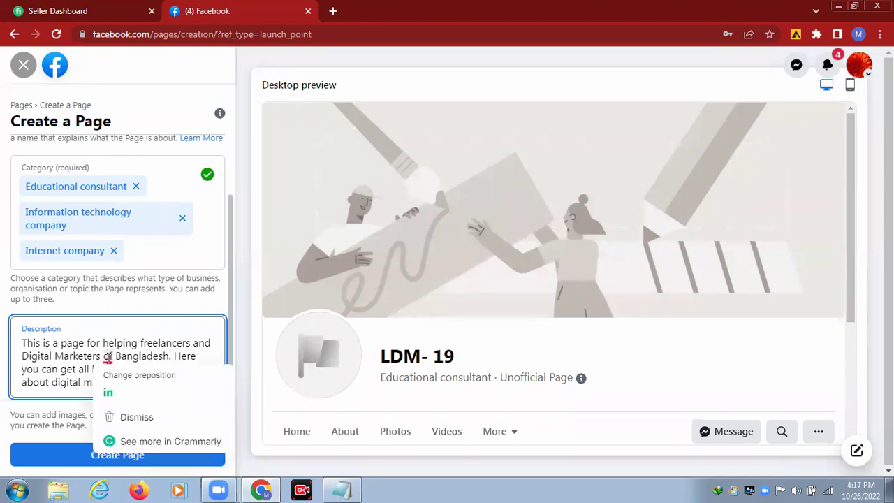
left_click(111, 376)
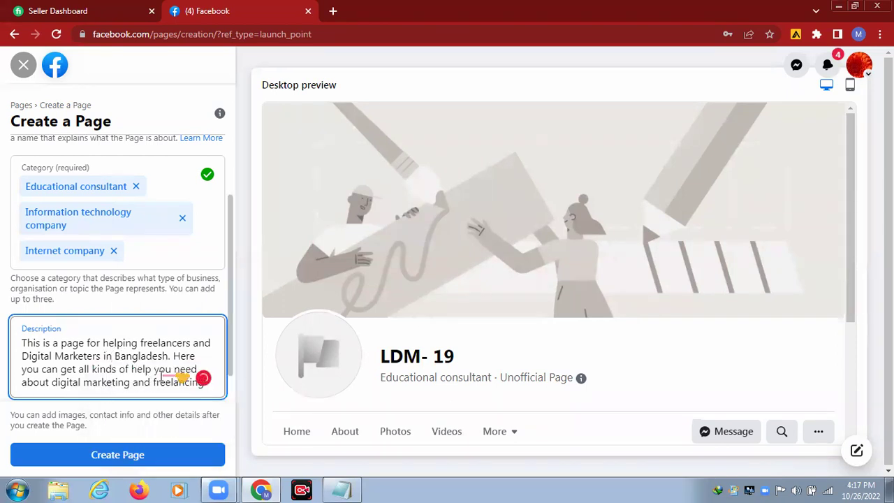
mouse_move(162, 381)
left_click(167, 407)
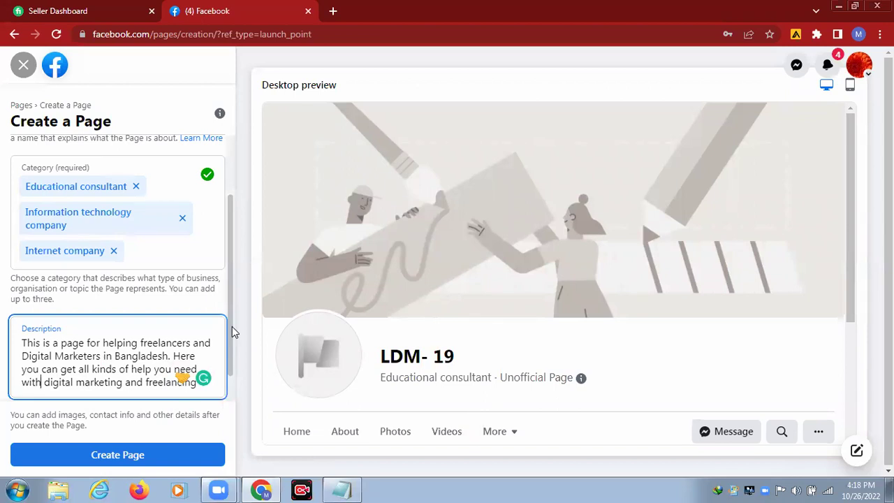
Step: Check the page name, categories and description, and create the page
scroll(229, 335, "down", 1)
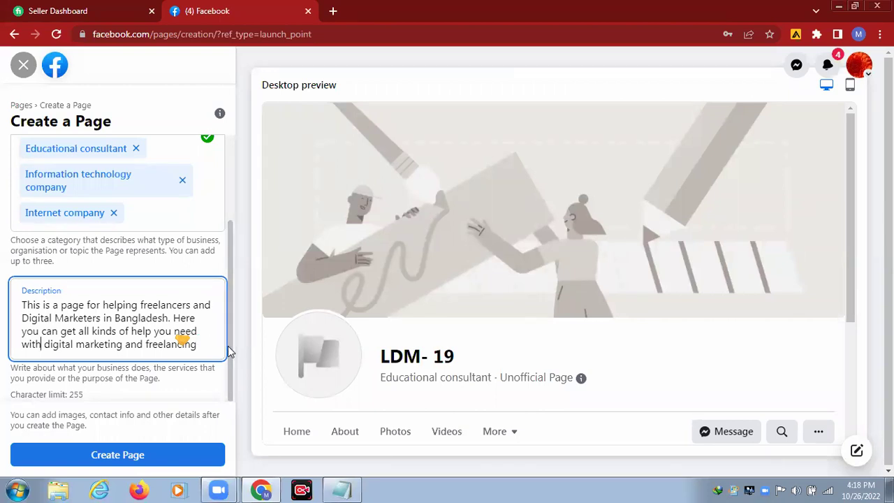
scroll(228, 346, "up", 2)
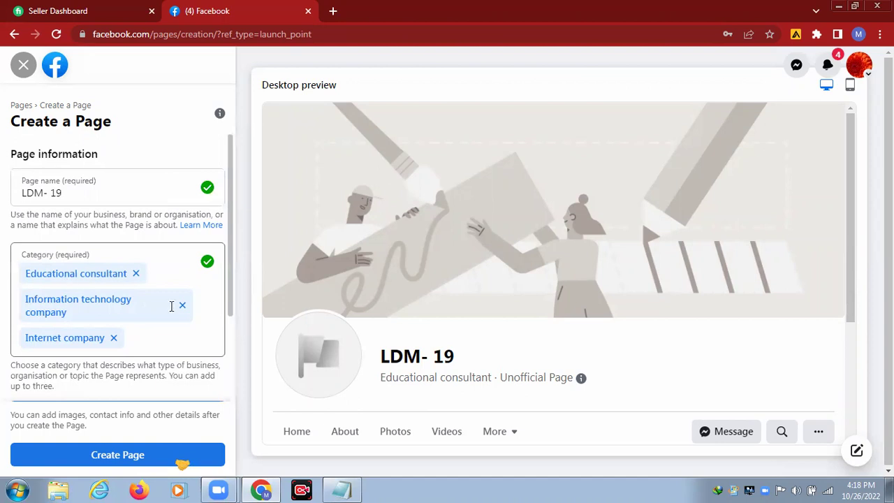
scroll(225, 336, "down", 1)
scroll(223, 338, "down", 2)
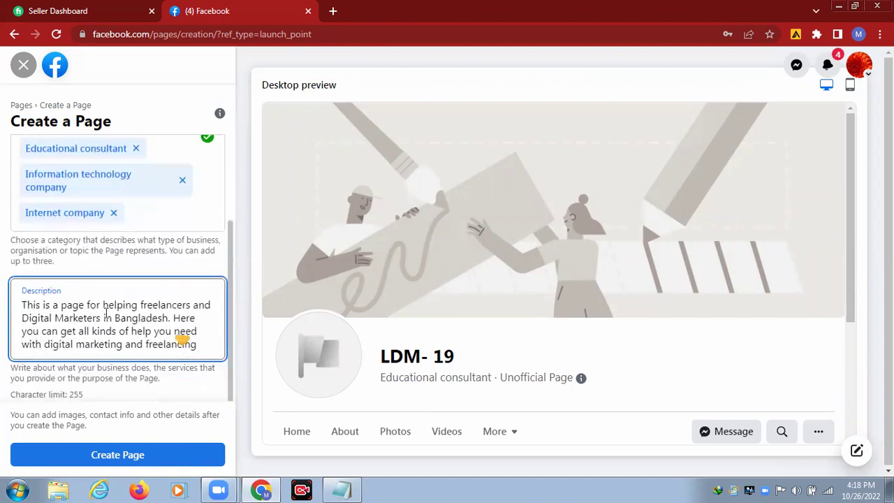
left_click(127, 456)
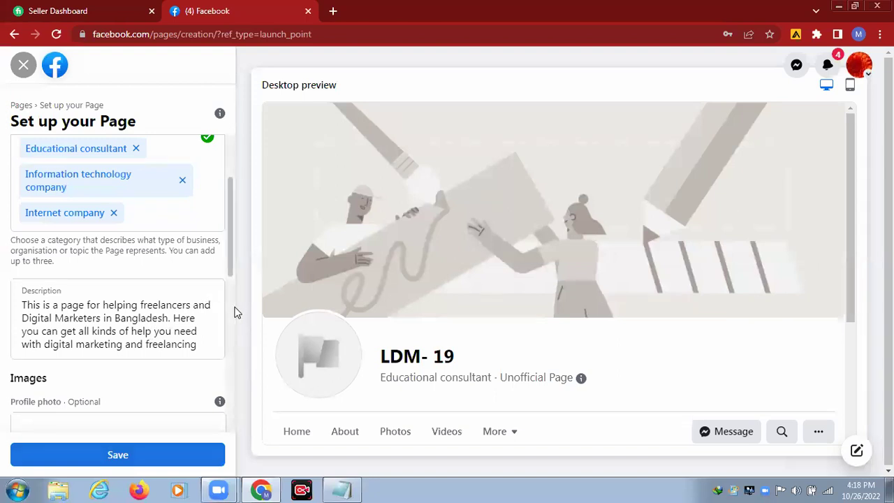
Step: Examine the page setup form, including its profile photo, cover photo and stay-informed sections
scroll(236, 311, "up", 1)
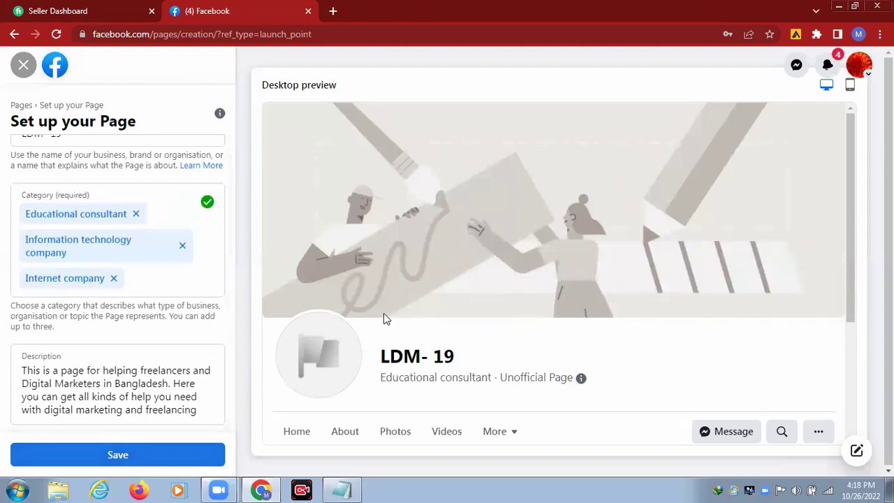
scroll(230, 302, "down", 3)
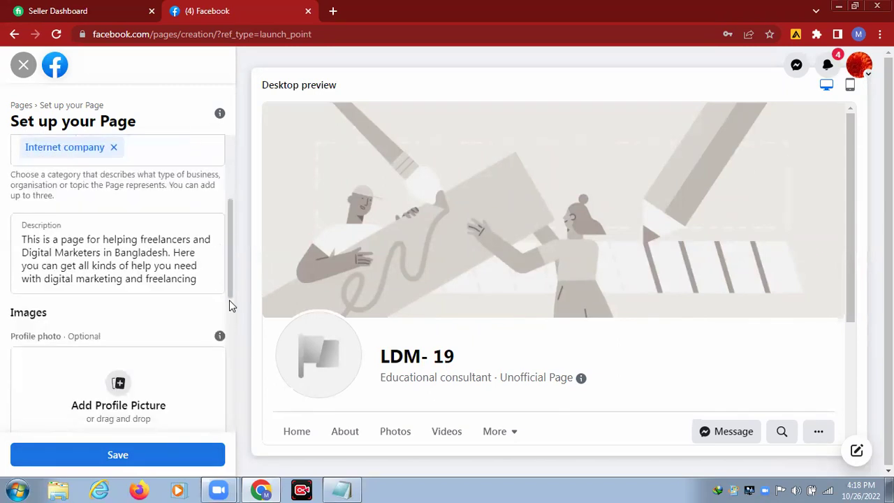
scroll(231, 306, "down", 1)
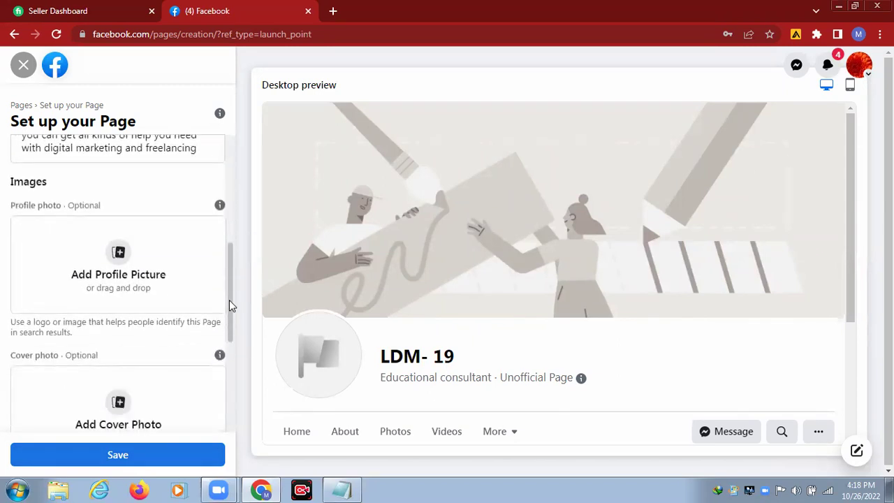
scroll(230, 300, "down", 1)
scroll(229, 300, "up", 1)
scroll(219, 358, "down", 2)
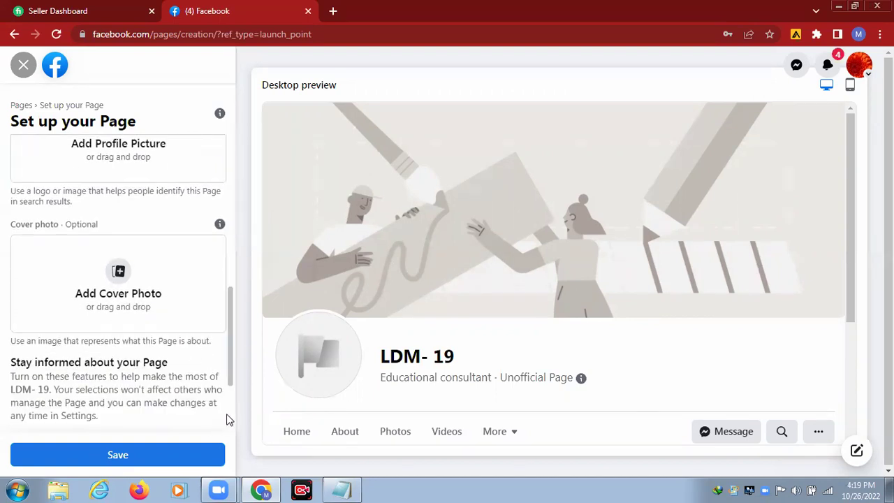
scroll(226, 419, "down", 2)
scroll(227, 420, "up", 5)
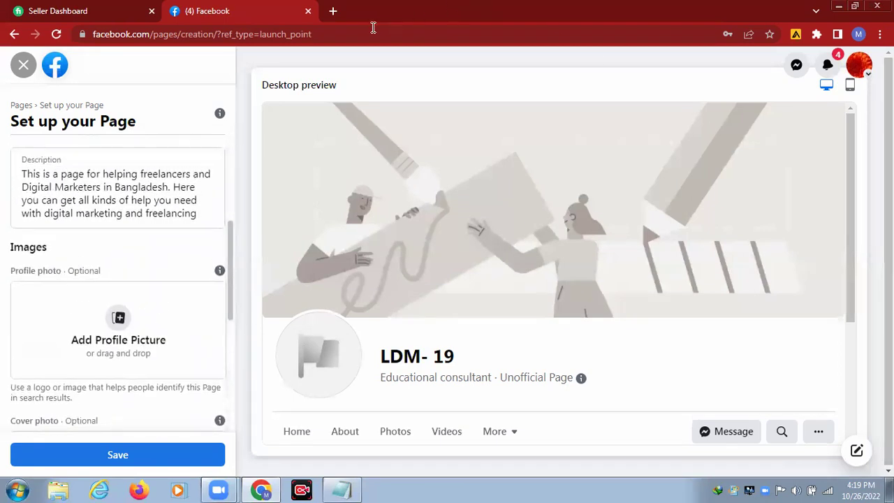
Step: Open Canva in a new browser tab and start a new 500 × 500 px Logo design
left_click(333, 12)
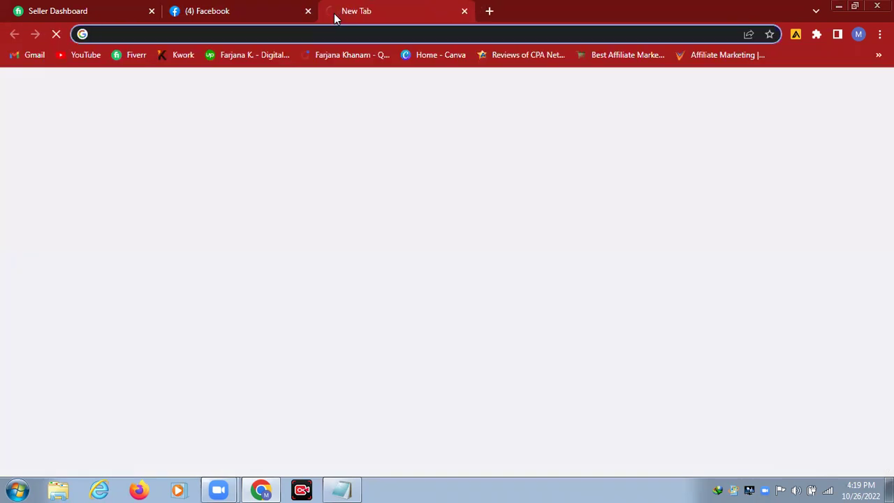
left_click(428, 57)
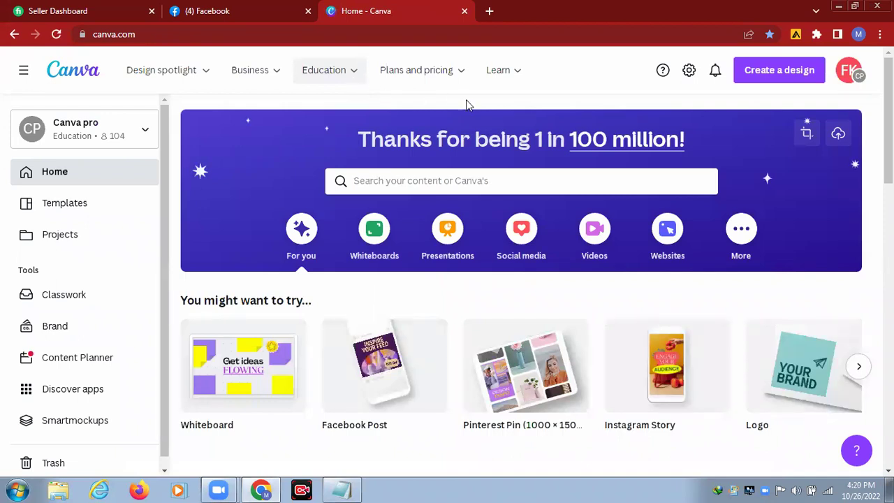
left_click(786, 68)
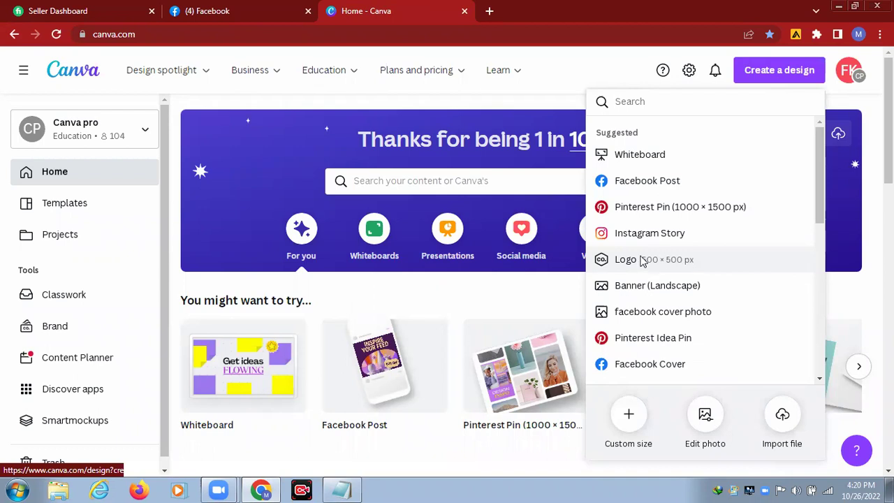
left_click(643, 261)
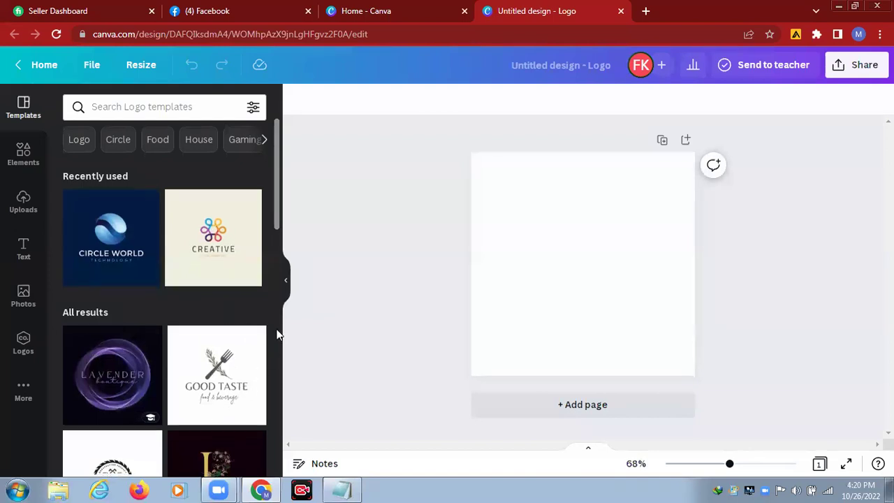
Step: Browse the logo templates and apply the purple-ring Lavender boutique template to the blank page
scroll(277, 334, "down", 2)
scroll(276, 333, "down", 2)
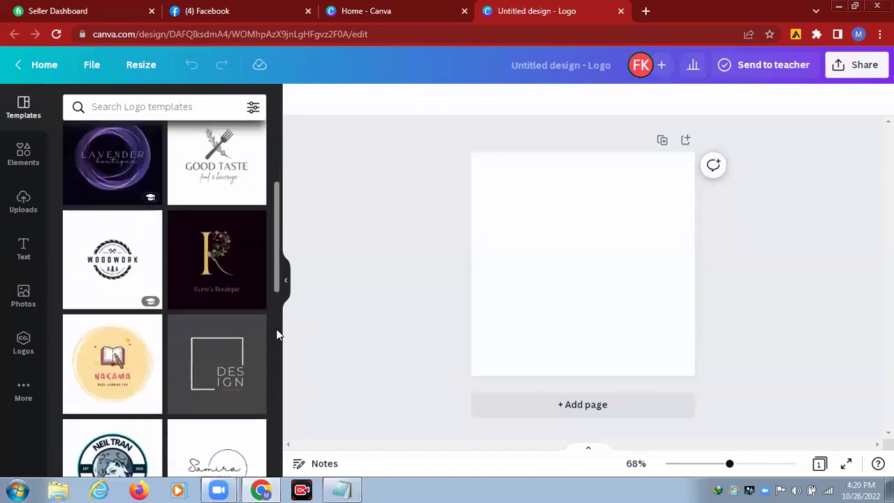
scroll(277, 333, "up", 3)
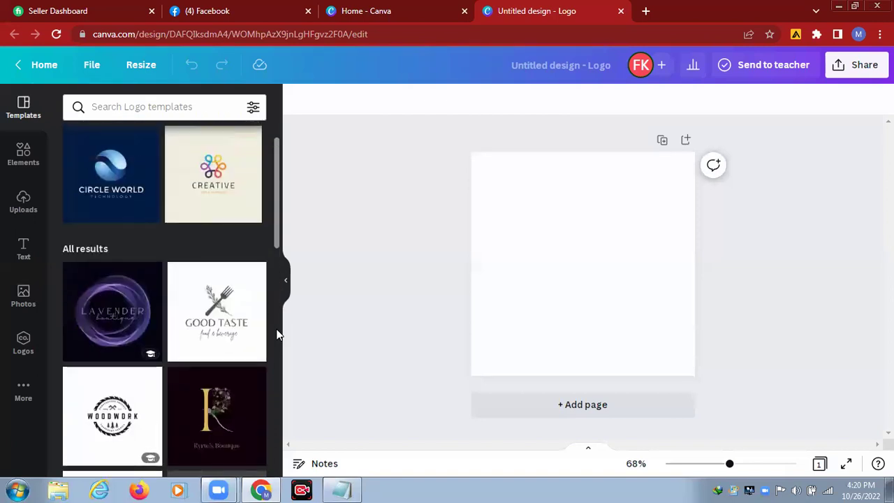
left_click(110, 319)
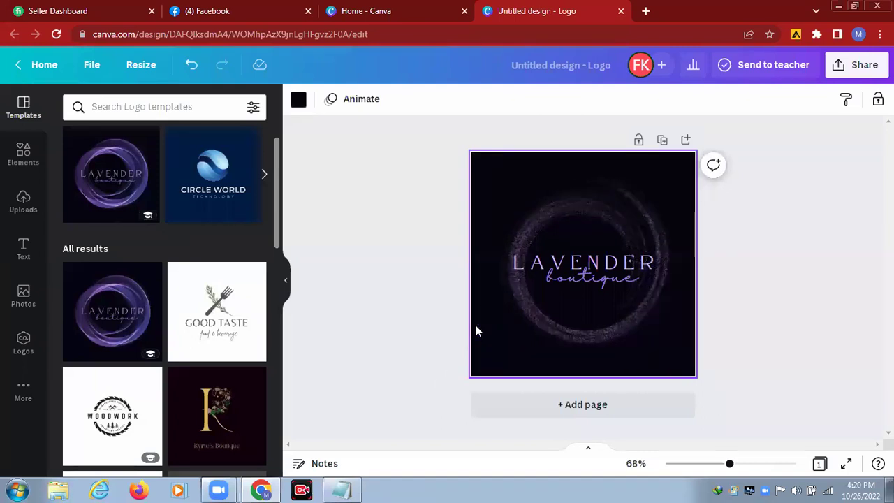
Step: Delete the "boutique" text from the logo and replace the "LAVENDER" text with "LDM-19"
left_click(636, 279)
key("Delete")
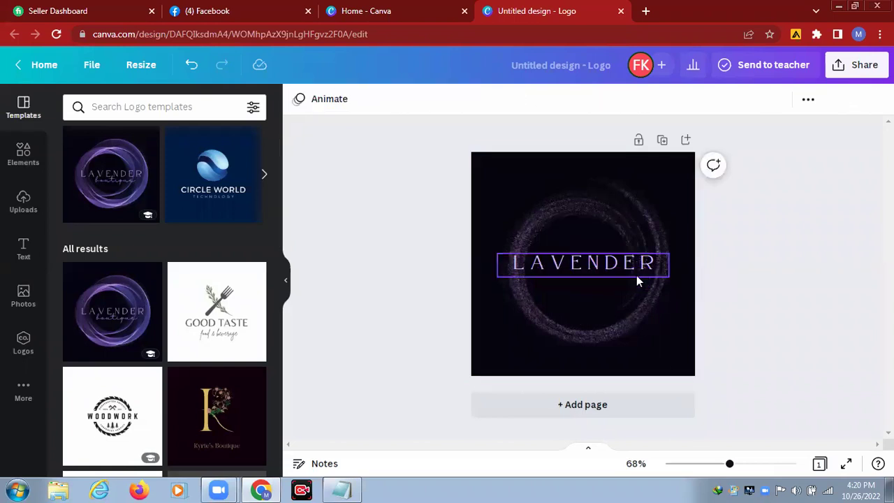
left_click(655, 265)
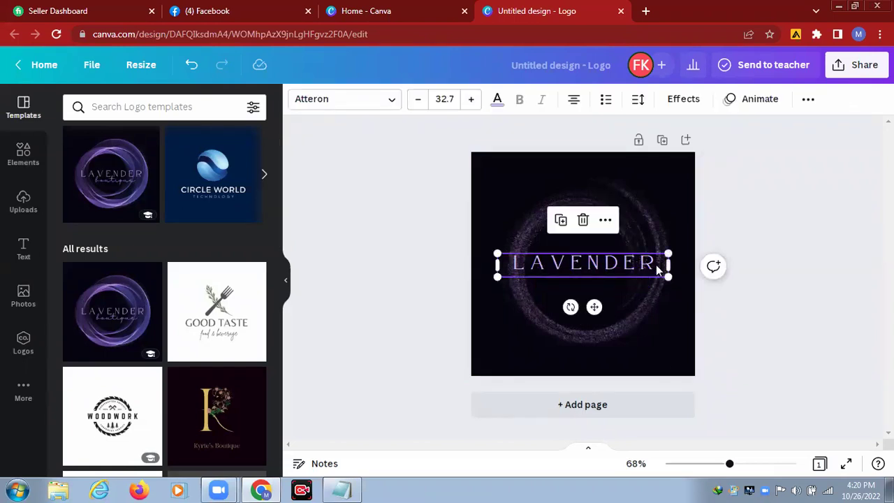
double_click(655, 265)
key("BackSpace")
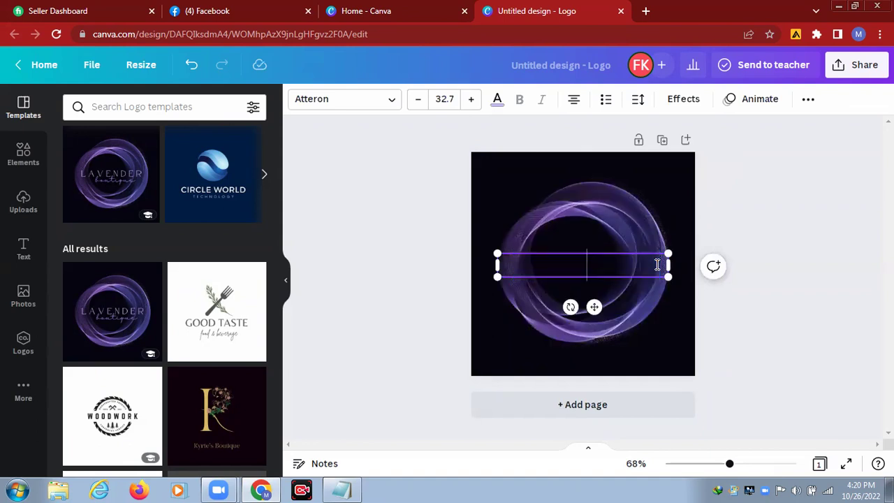
type("LDM-")
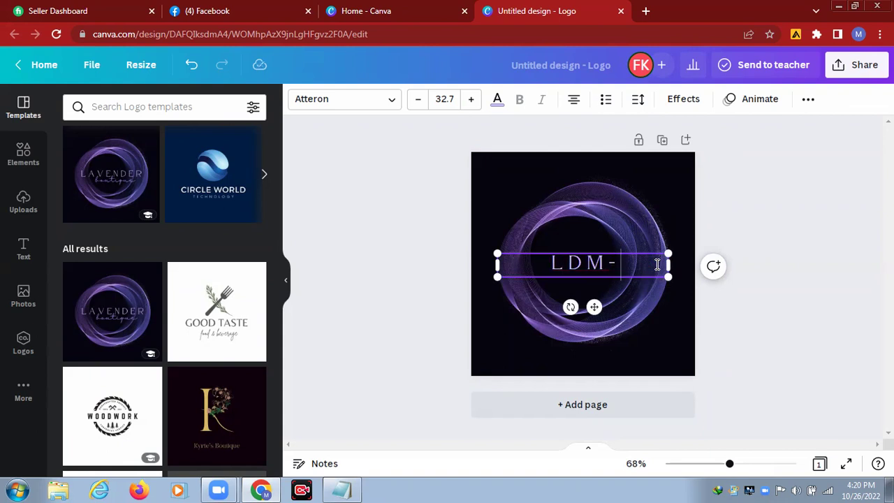
type("19")
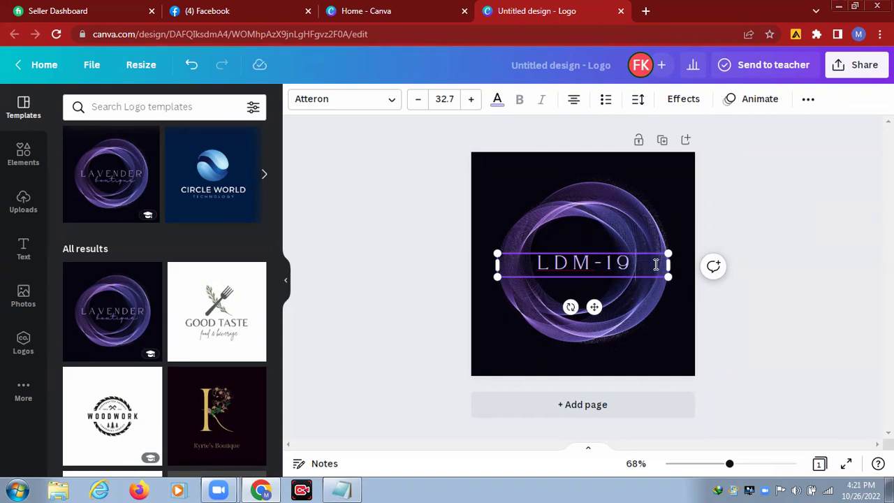
Step: Add a heading to the logo reading "Our Skill Your Growth"
left_click(24, 250)
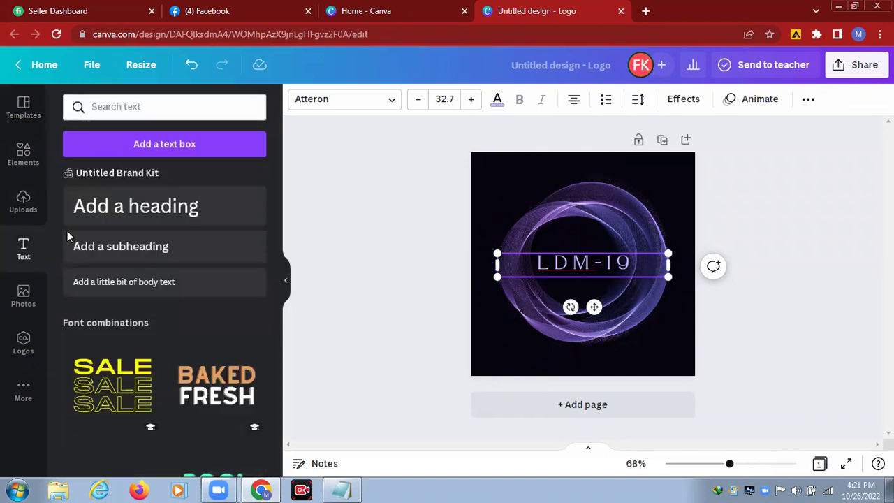
left_click(135, 206)
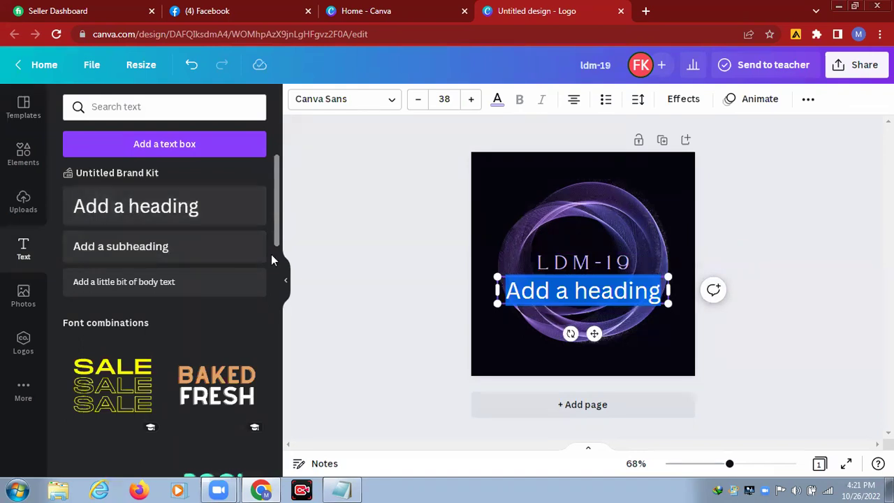
key("BackSpace")
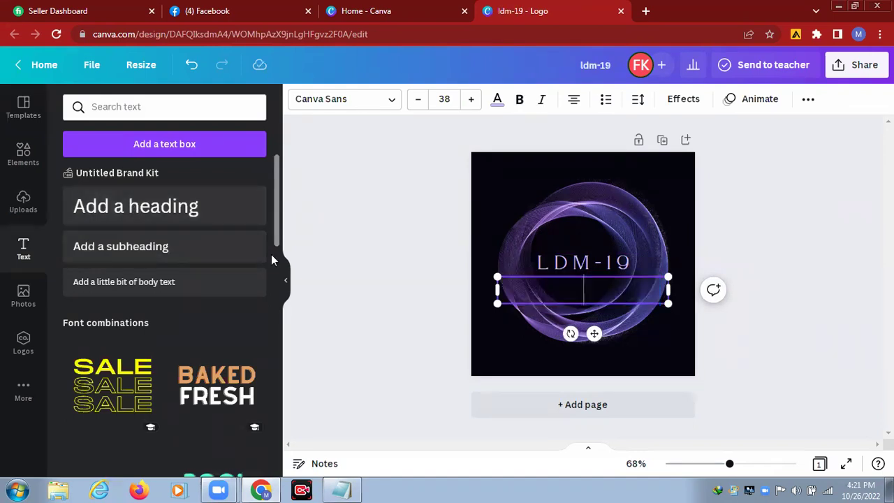
type("Our S")
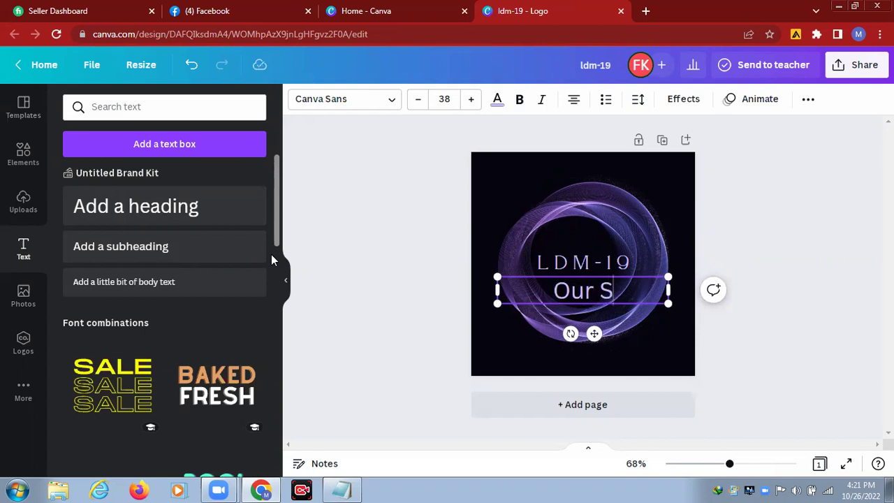
type("kill")
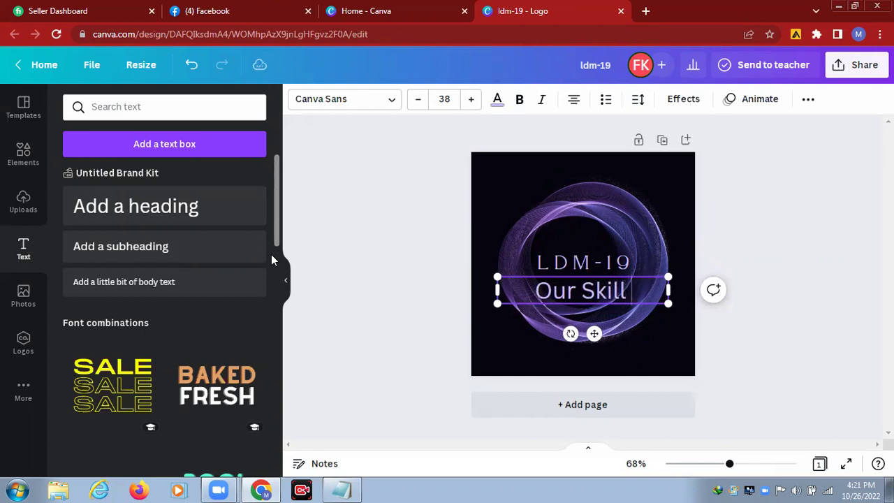
type(" Your")
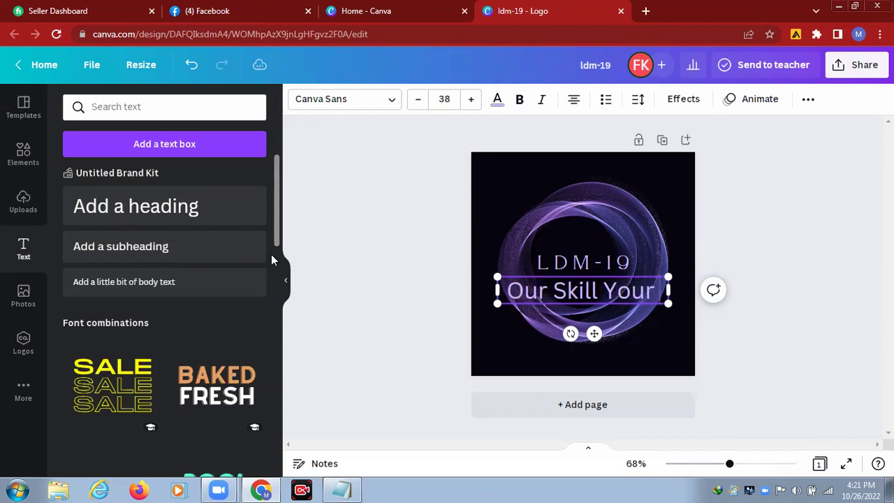
type(" Gro")
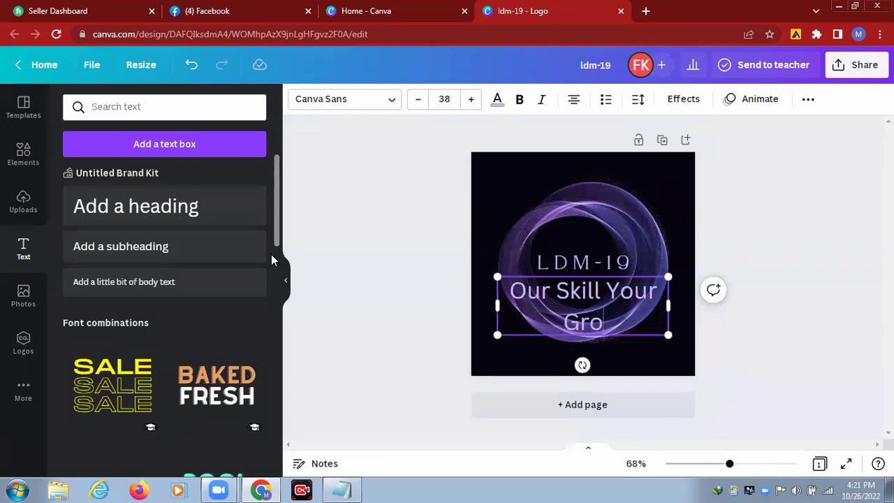
type("wth")
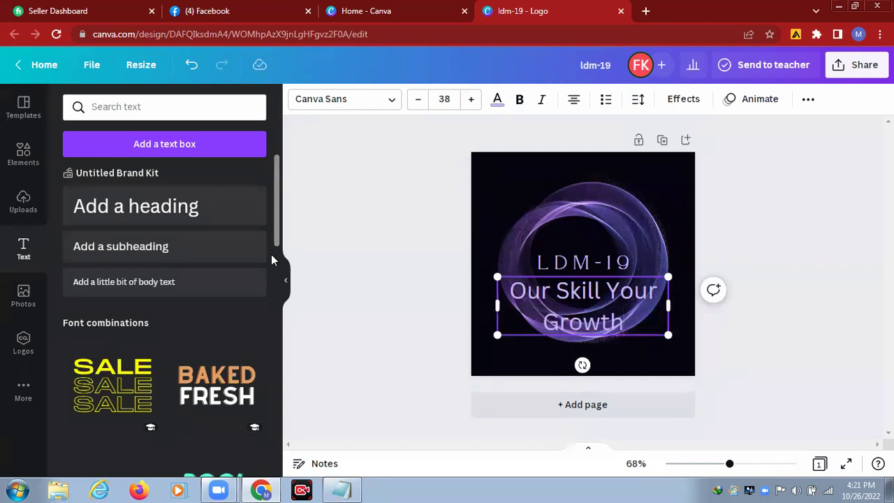
Step: Resize the "Our Skill Your Growth" heading to fit one line at font size 29.5 and move it slightly lower below LDM-19
left_click(668, 310)
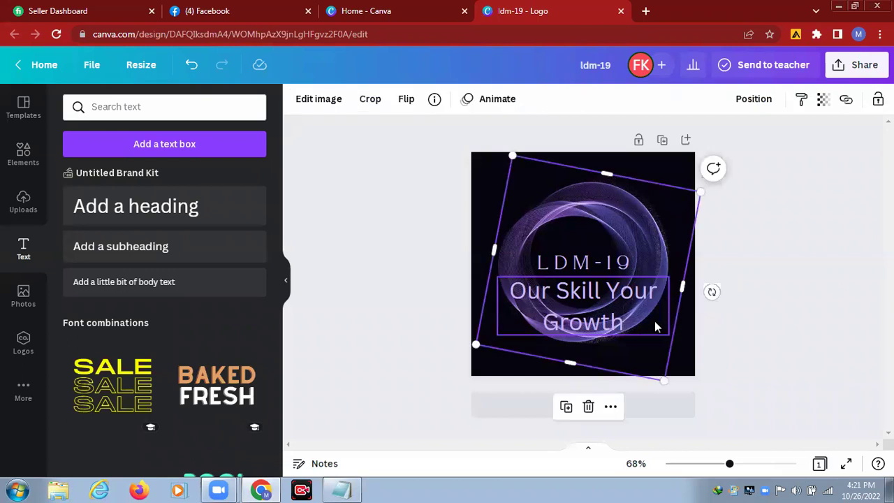
left_click(654, 321)
left_click_drag(668, 335, 686, 311)
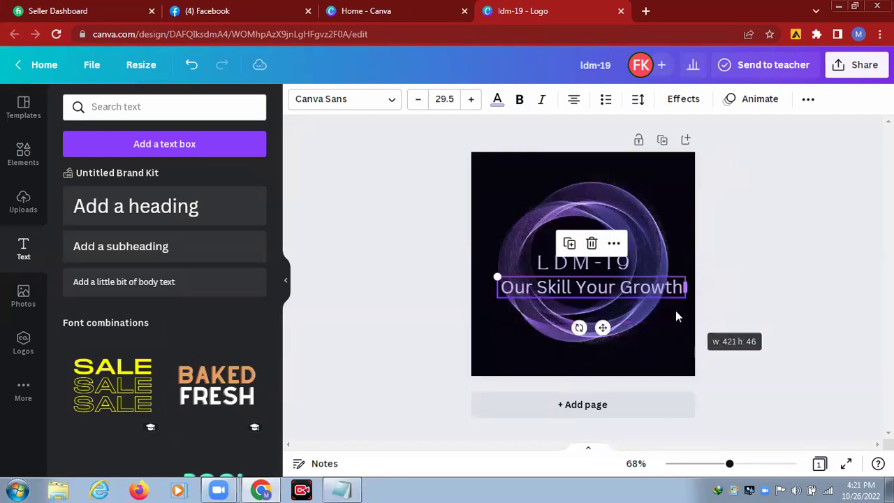
left_click_drag(604, 328, 596, 341)
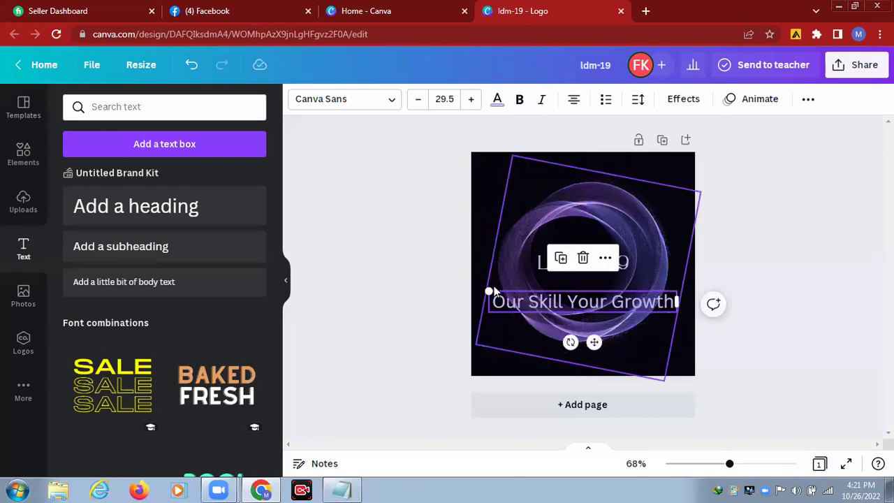
Step: Shrink the "Our Skill Your Growth" tagline to font size 17.5 and center it directly below LDM-19
left_click_drag(507, 299, 537, 316)
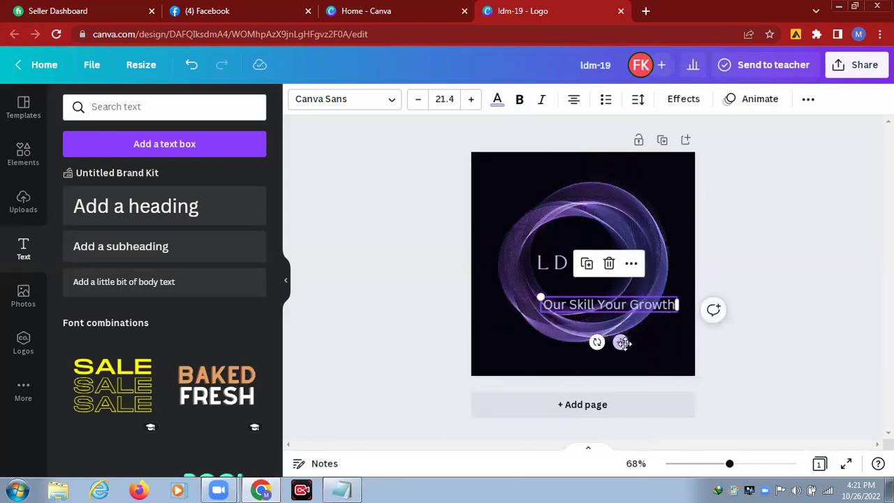
left_click_drag(622, 343, 594, 325)
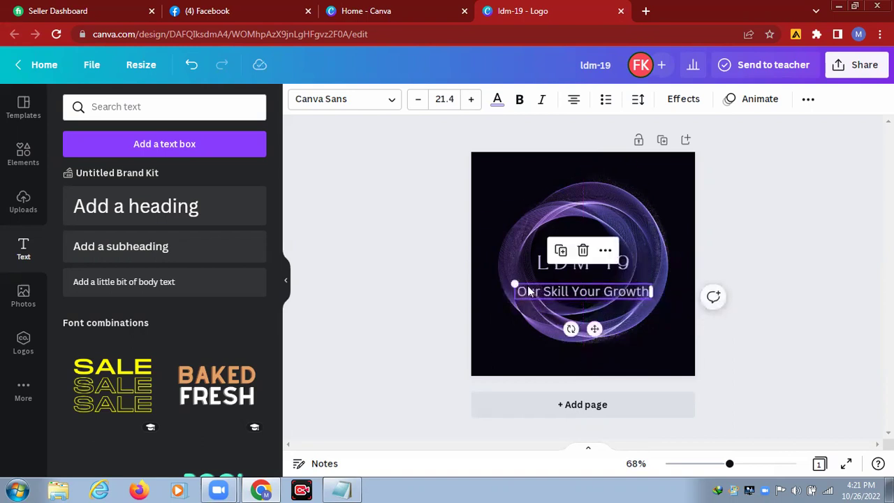
left_click_drag(514, 280, 539, 286)
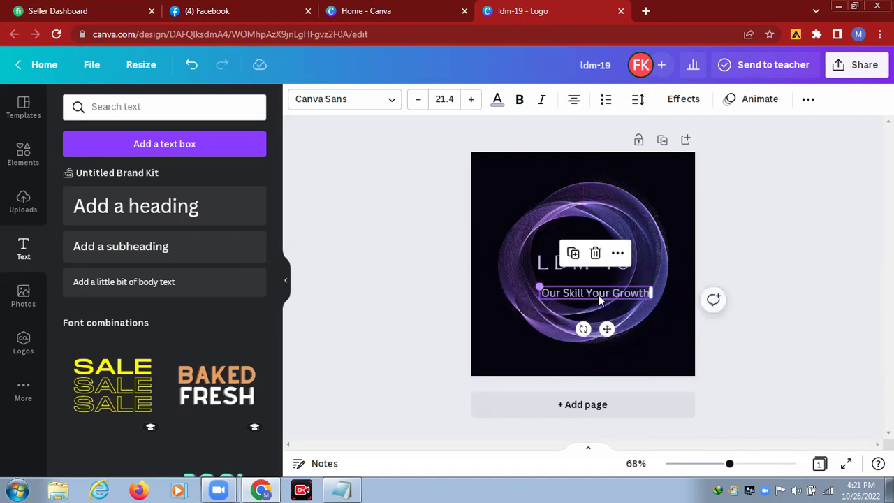
left_click_drag(605, 329, 592, 323)
left_click(452, 287)
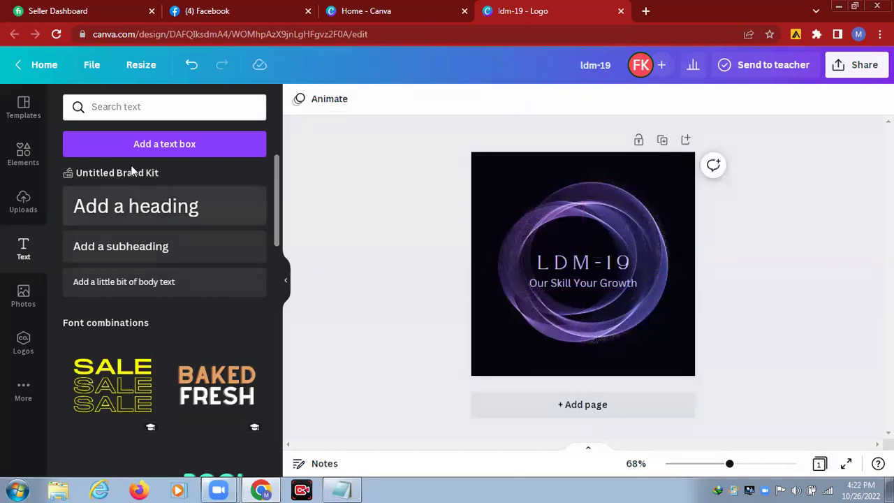
Step: Add a plain white line between LDM-19 and the tagline, moving the tagline lower to make room for it
left_click(23, 152)
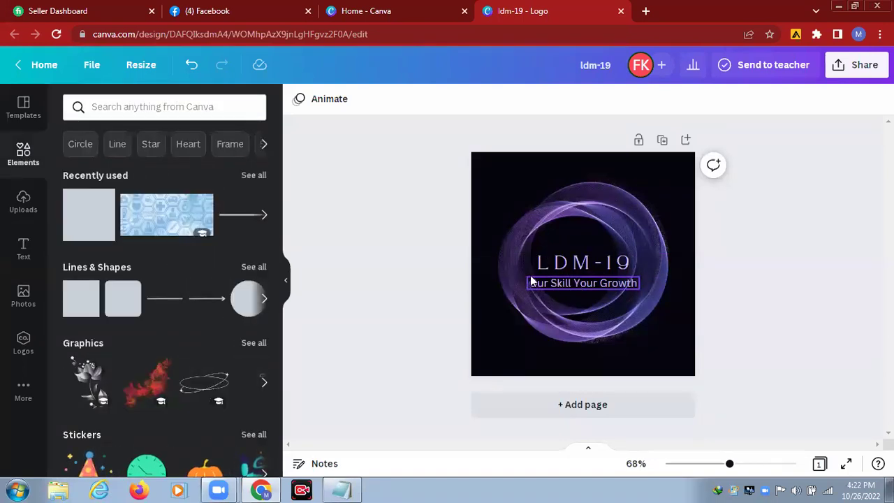
left_click(239, 221)
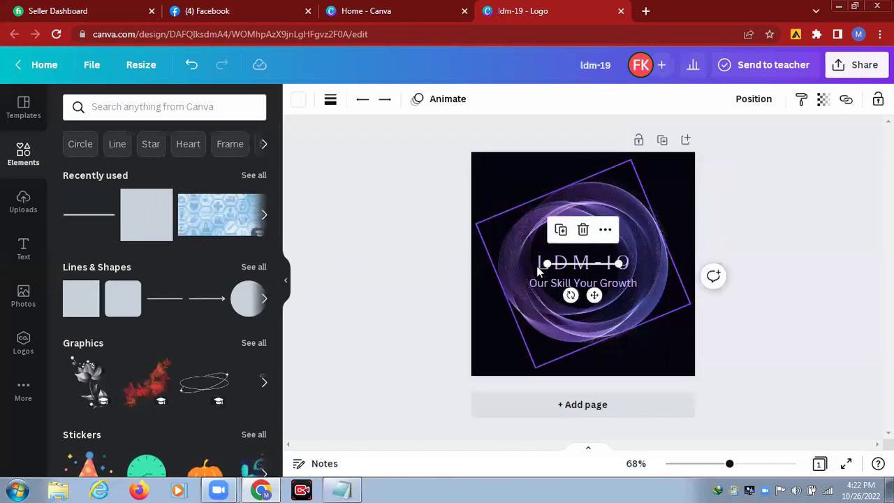
left_click(575, 286)
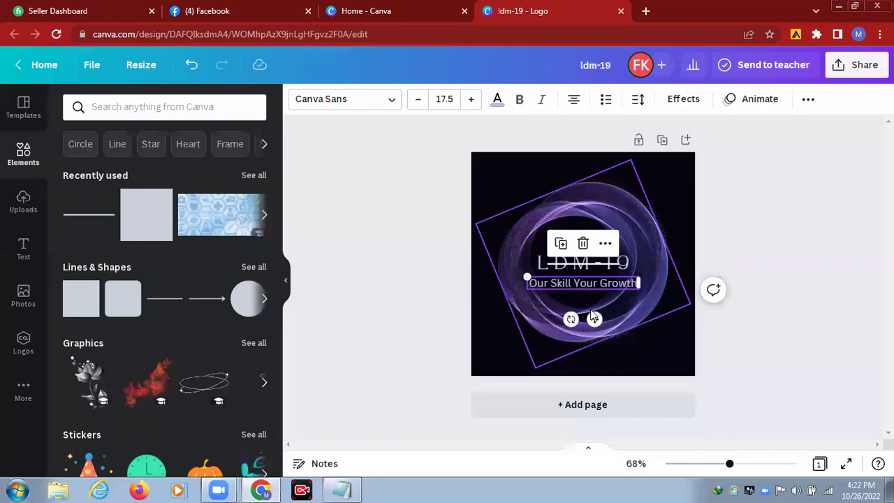
left_click_drag(595, 317, 594, 333)
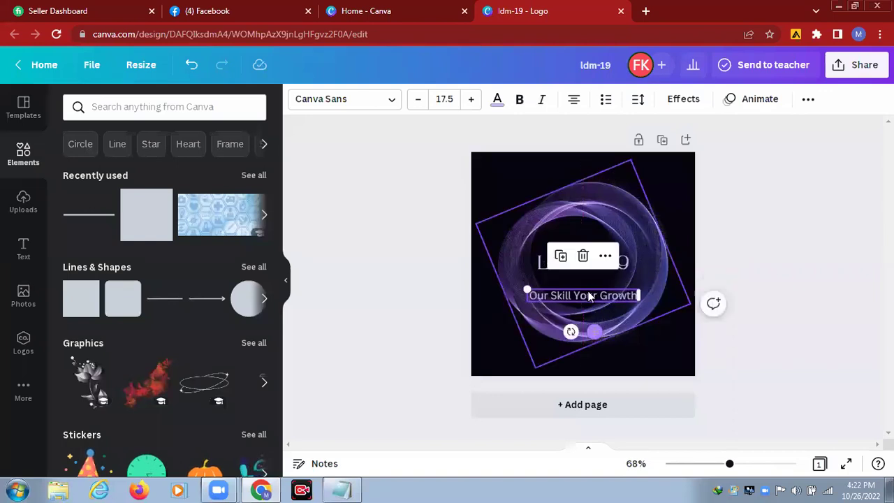
left_click(427, 266)
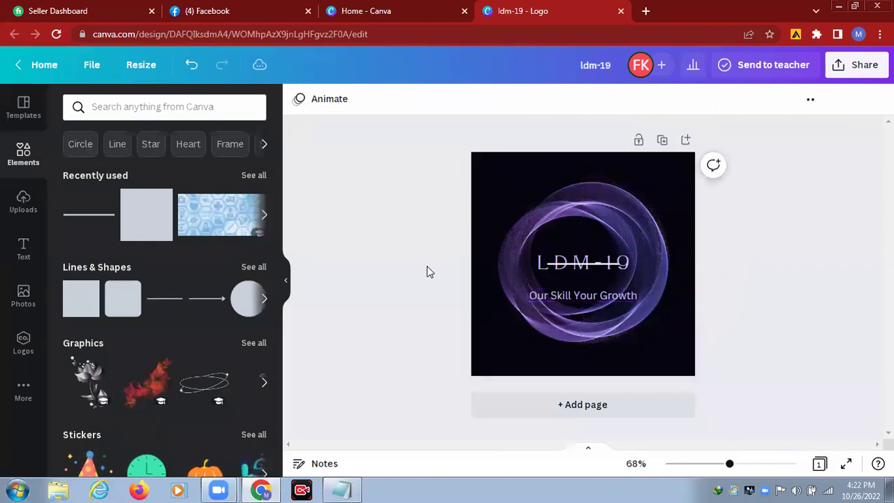
left_click(564, 264)
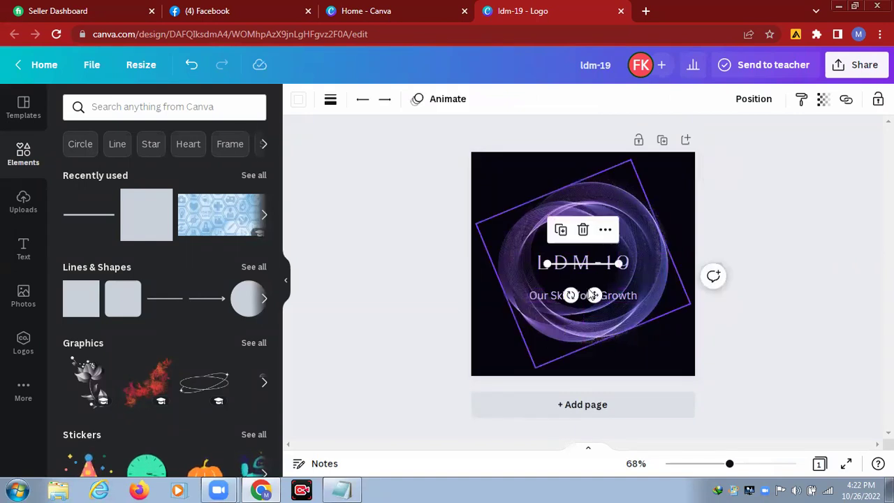
left_click_drag(595, 295, 593, 309)
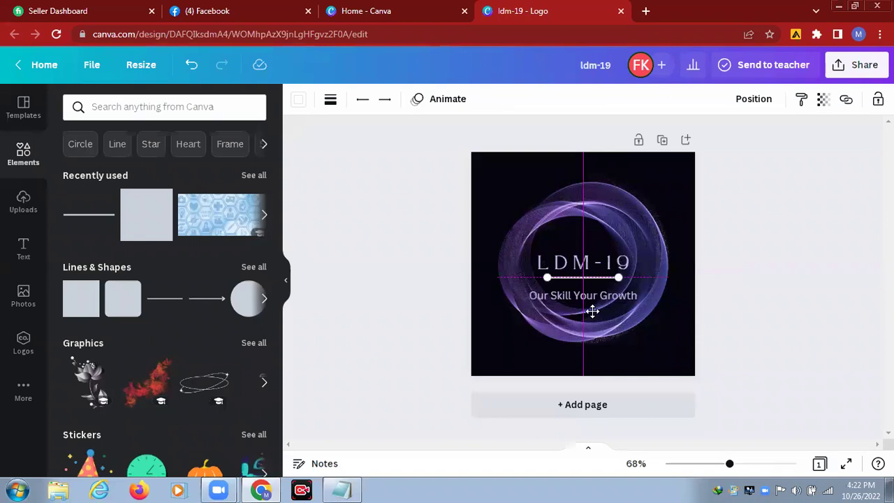
left_click_drag(593, 311, 592, 312)
left_click(440, 287)
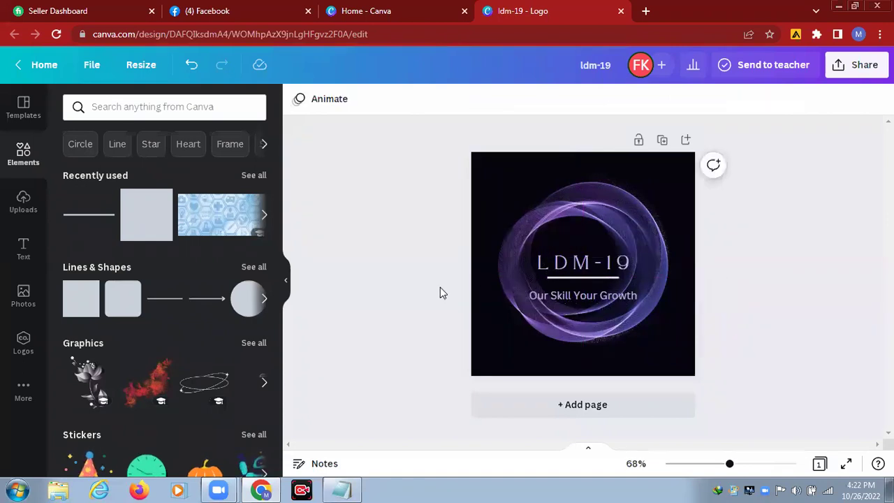
Step: Add the square outline shape to the logo and flatten it into a thin frame around the "Our Skill Your Growth" tagline
left_click(589, 295)
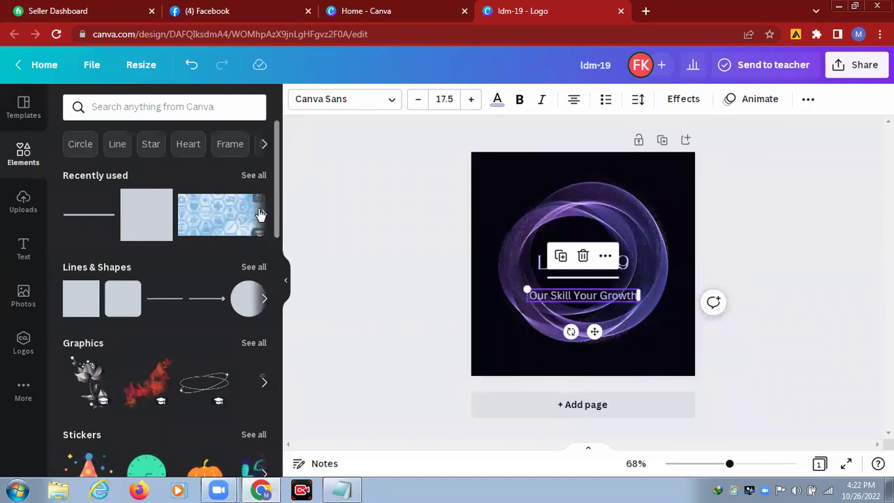
left_click(258, 270)
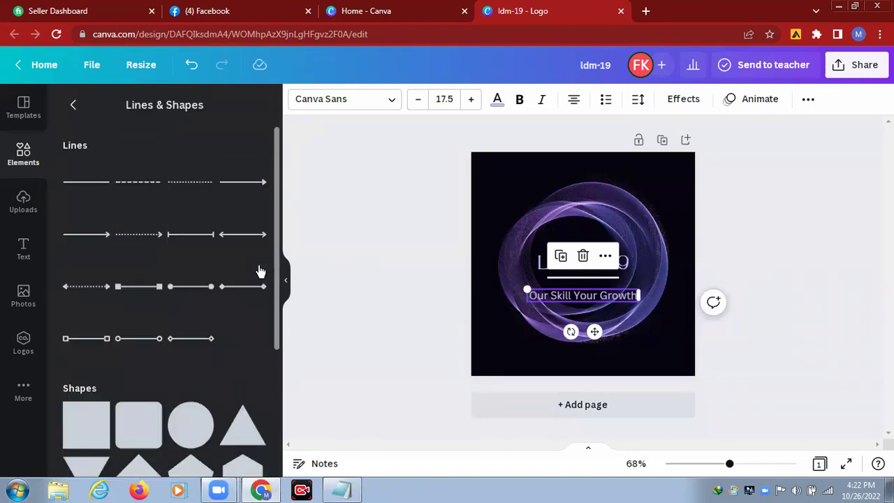
scroll(272, 283, "down", 3)
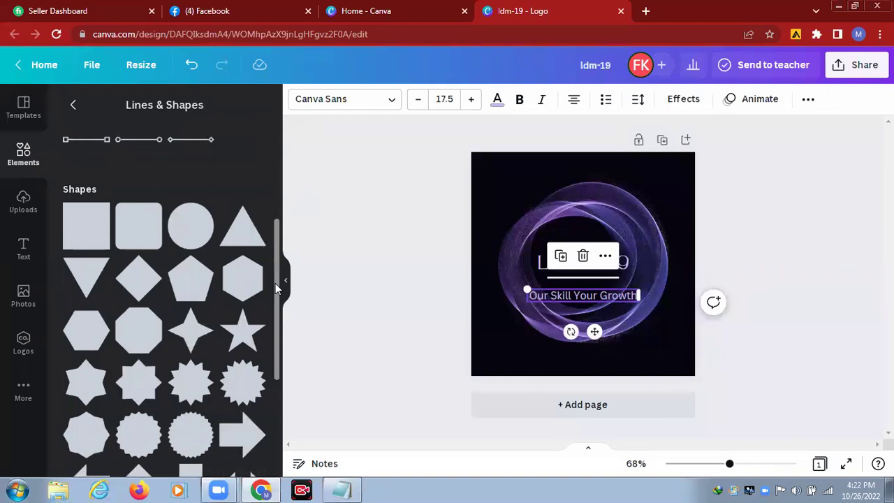
scroll(276, 286, "down", 8)
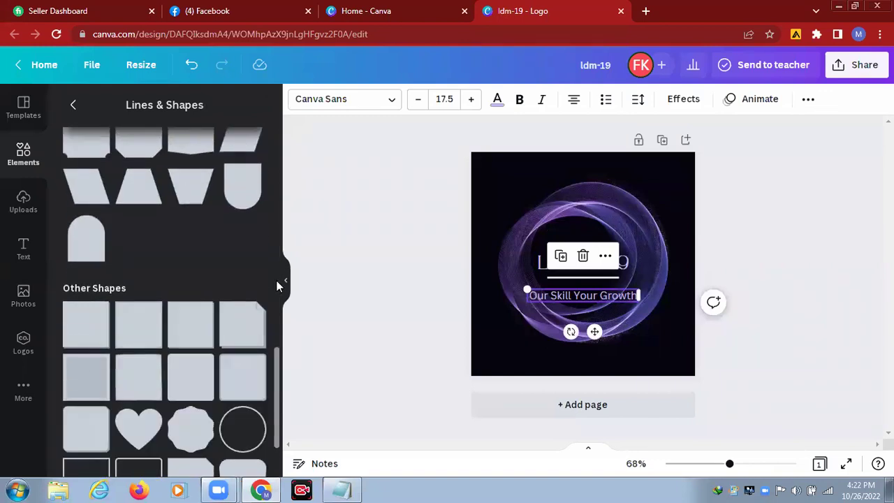
scroll(276, 280, "down", 3)
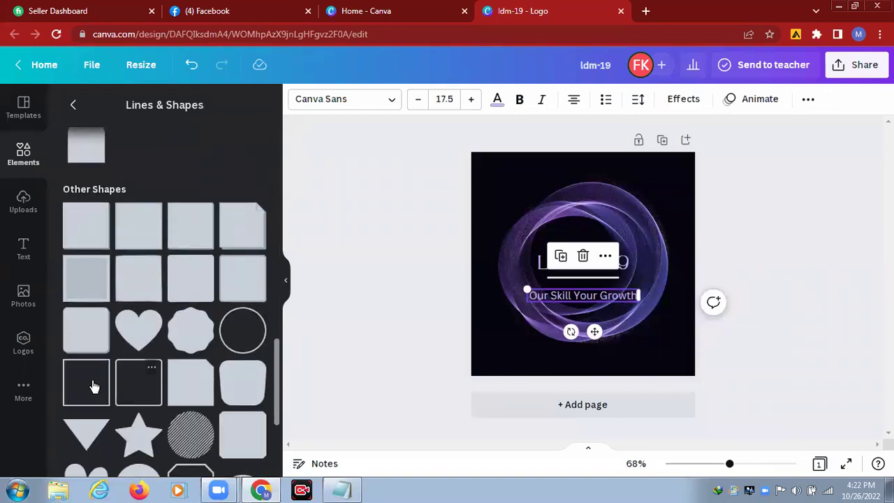
left_click(77, 389)
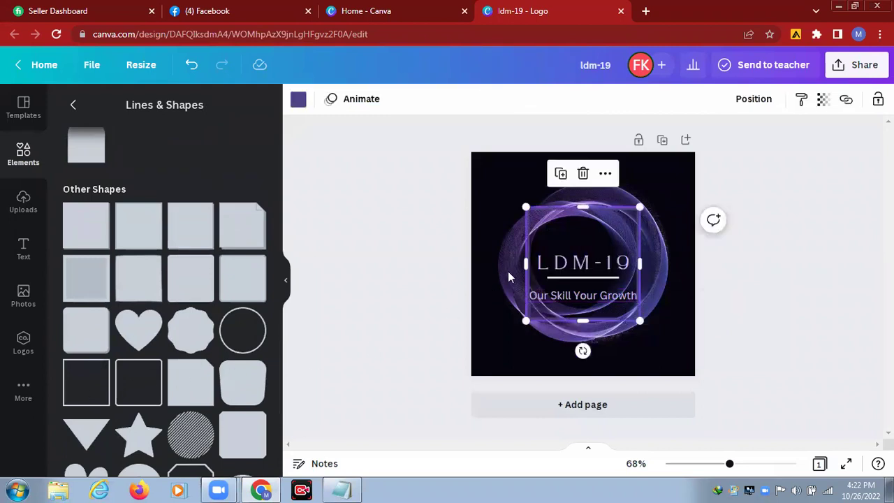
left_click_drag(583, 207, 583, 303)
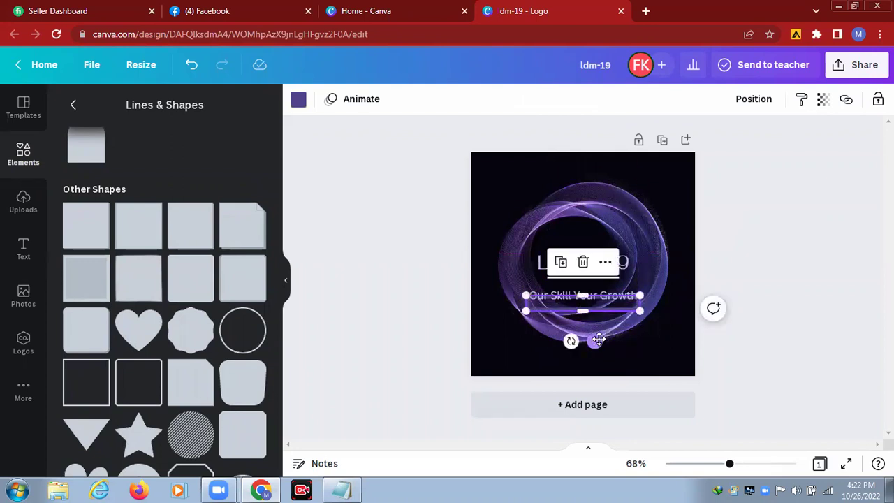
left_click_drag(593, 339, 592, 331)
left_click(431, 330)
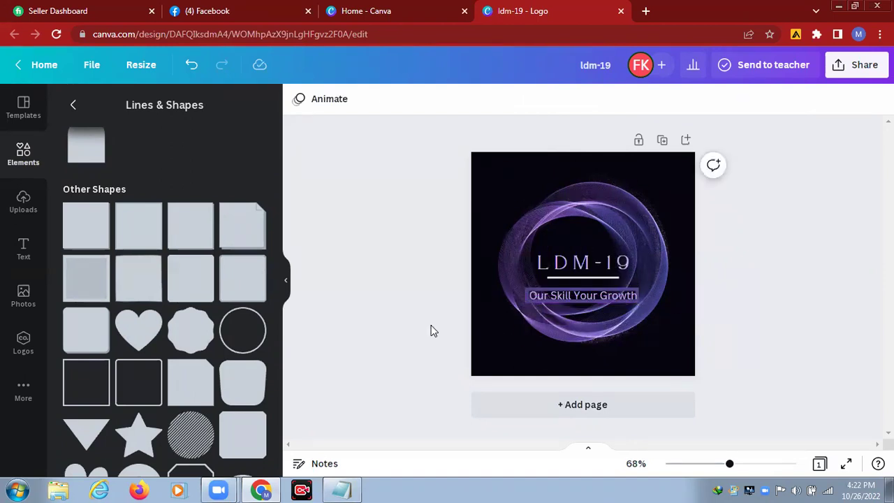
Step: Recolor the line below LDM-19 with the first purple from the ring's photo colors
left_click(573, 275)
left_click_drag(593, 309, 594, 311)
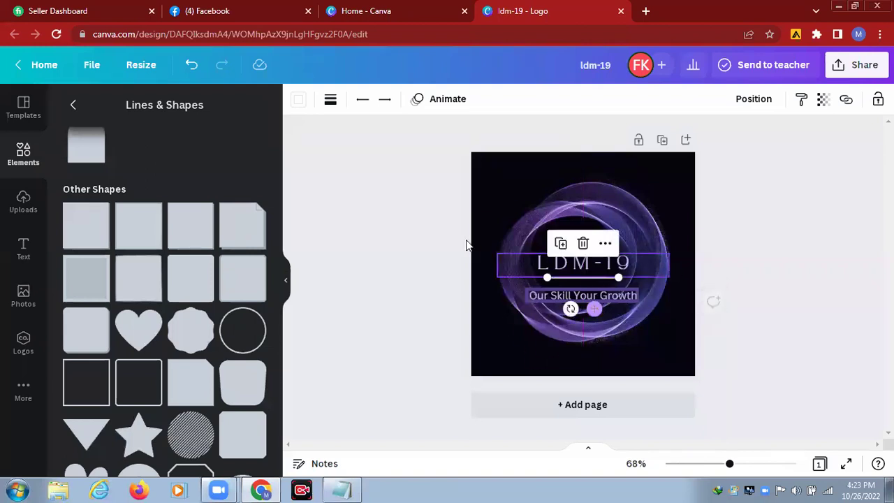
left_click(298, 101)
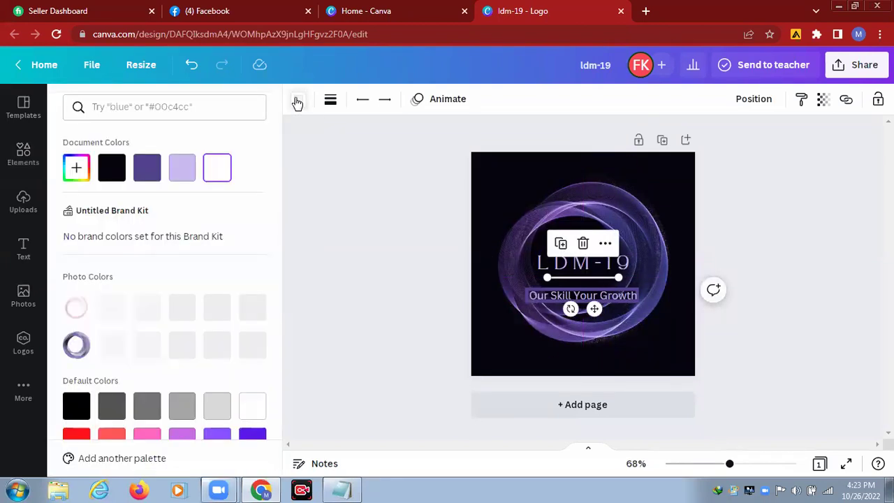
left_click(110, 349)
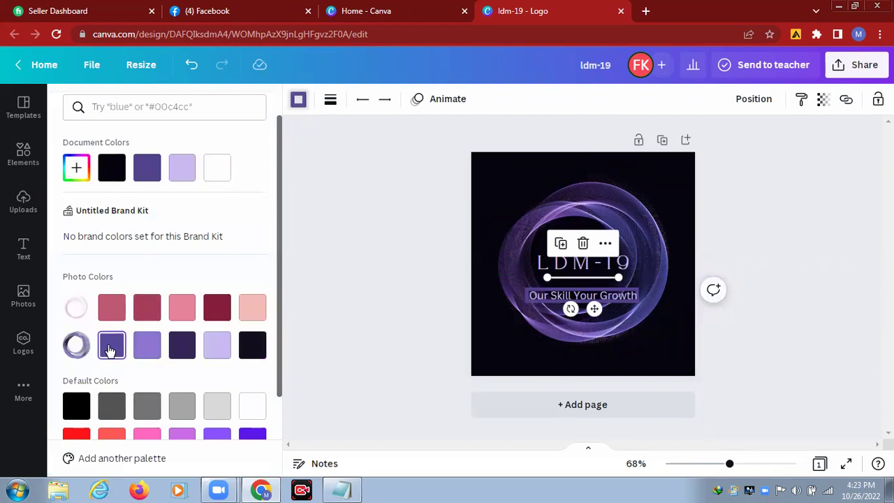
left_click(462, 310)
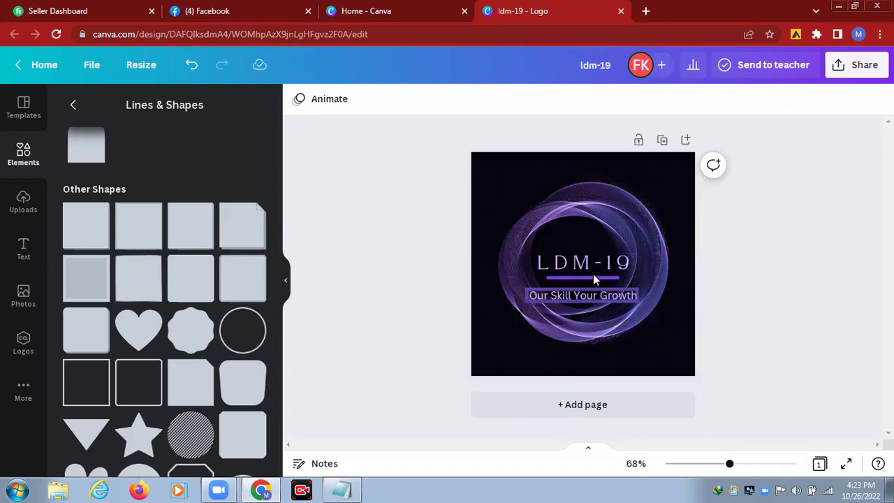
Step: Delete the line below LDM-19 and move the tagline and its frame up closer to the LDM-19 text
left_click(593, 275)
key("Delete")
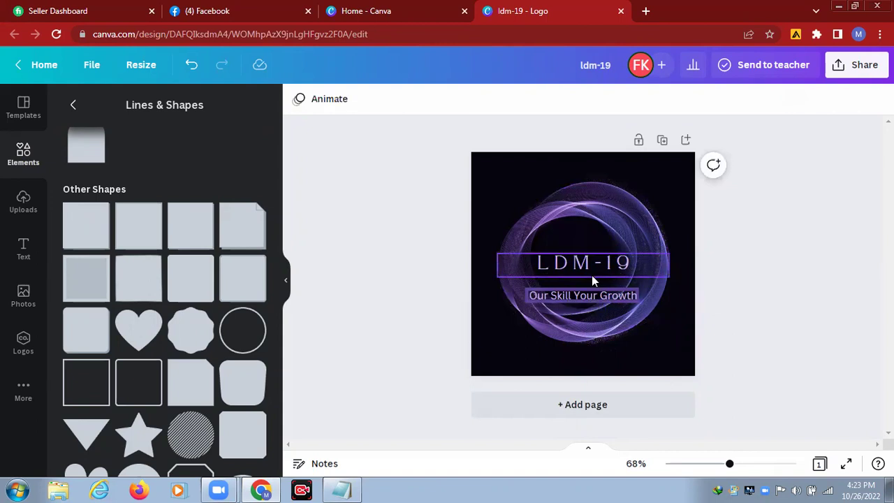
left_click(591, 296)
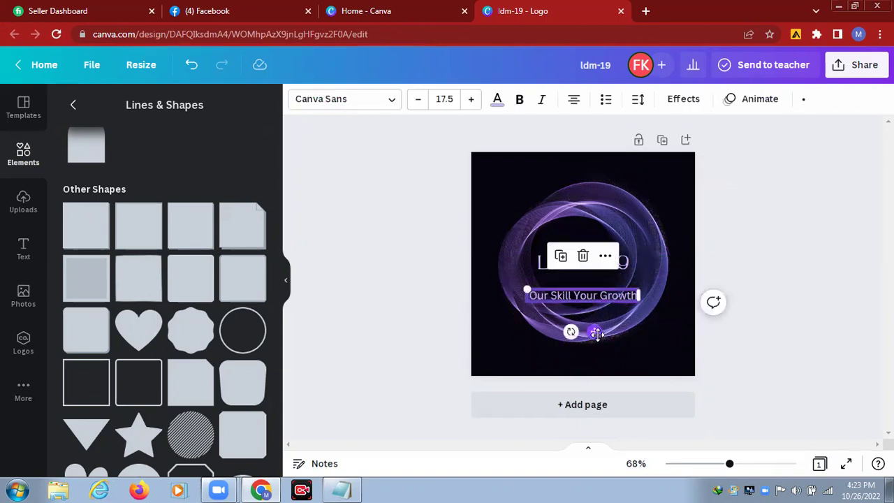
left_click_drag(596, 334, 598, 322)
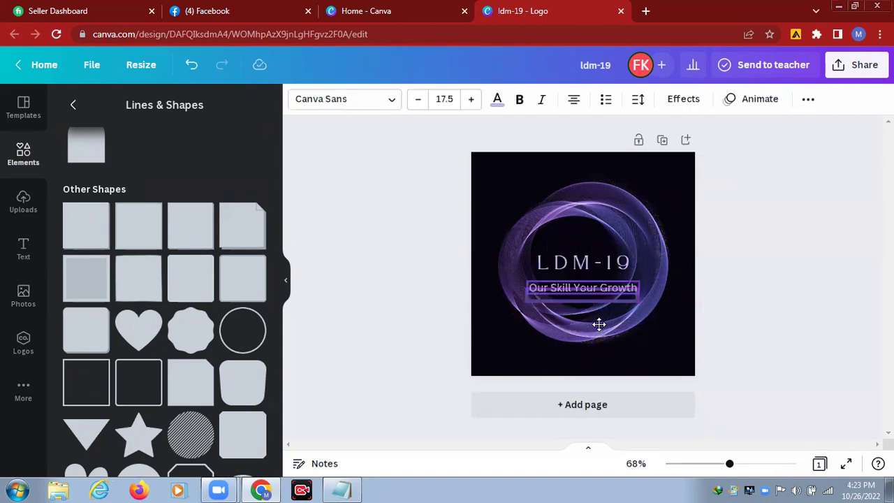
left_click(586, 302)
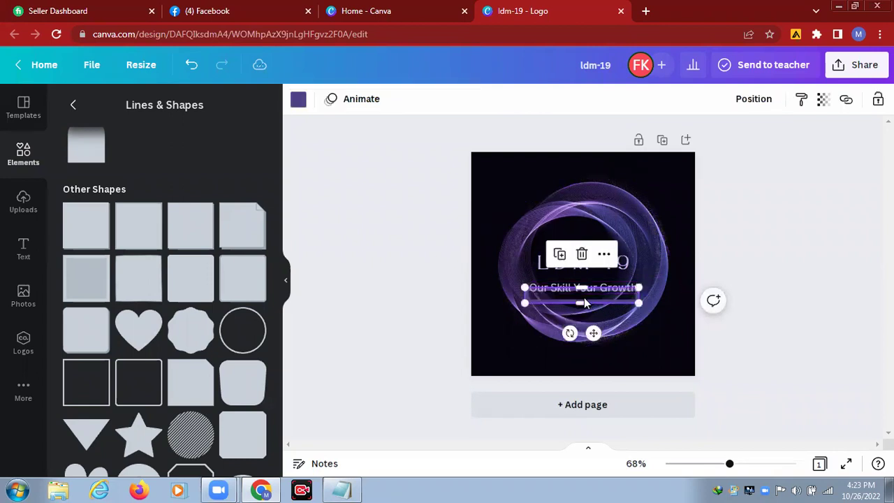
left_click_drag(594, 333, 594, 325)
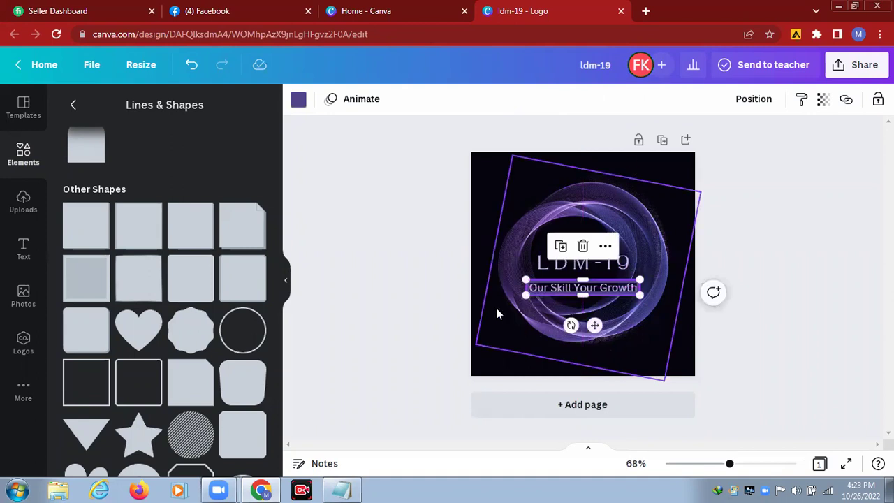
left_click(439, 276)
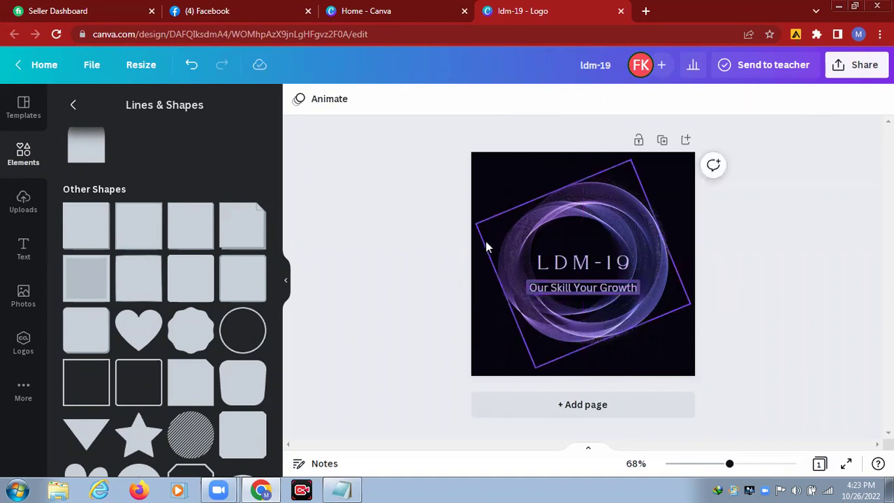
Step: Widen the frame around the tagline slightly at both ends so the text has some side margin
left_click(531, 292)
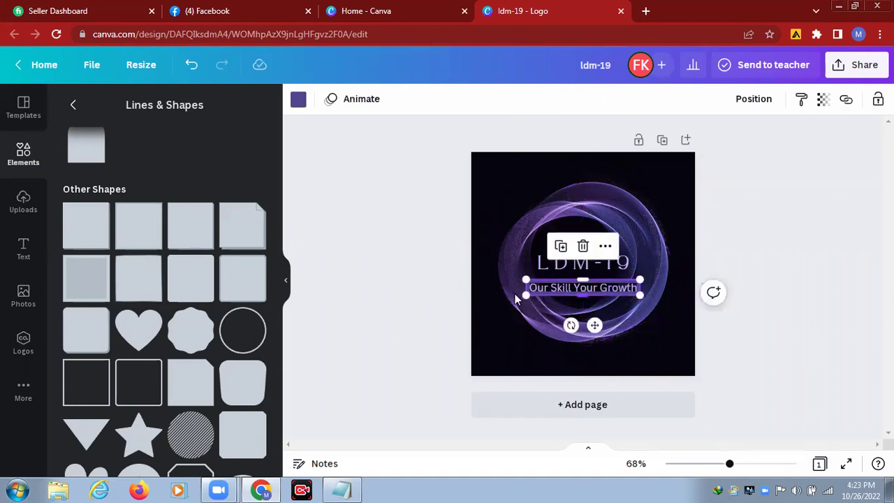
left_click_drag(525, 294, 521, 294)
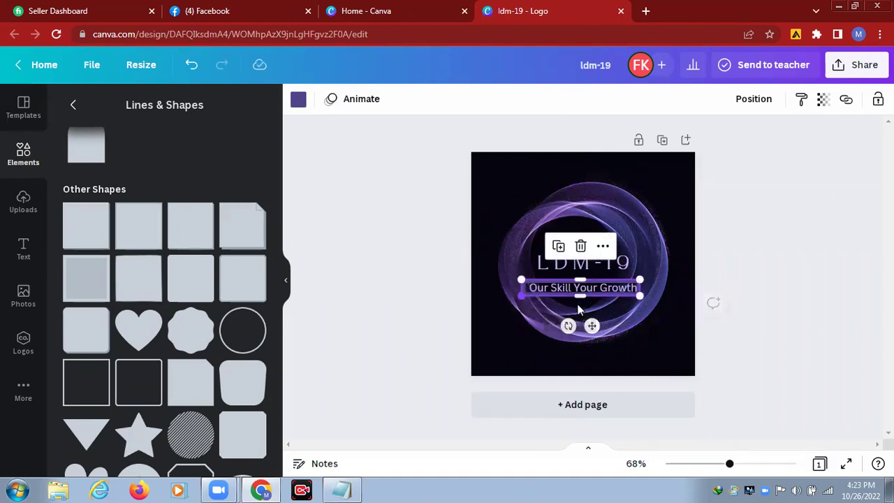
left_click_drag(640, 295, 644, 296)
left_click(399, 359)
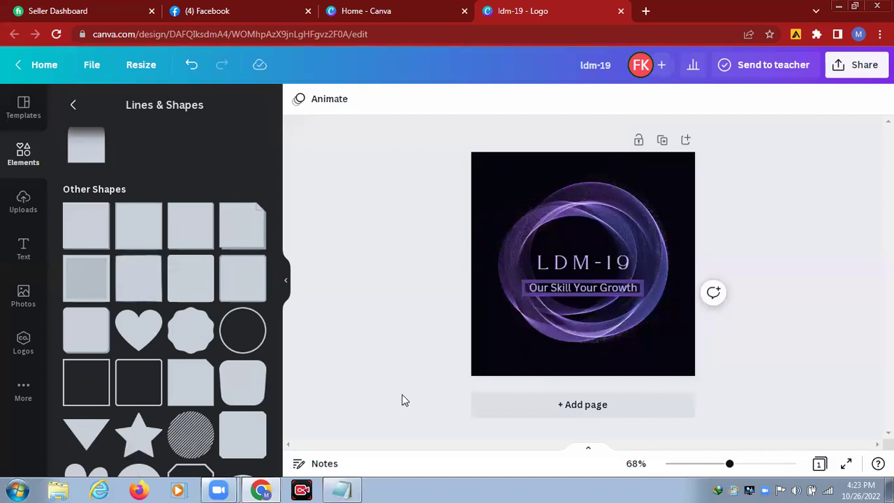
Step: Download the ldm-19 logo design as a JPG file
left_click(866, 65)
left_click(794, 377)
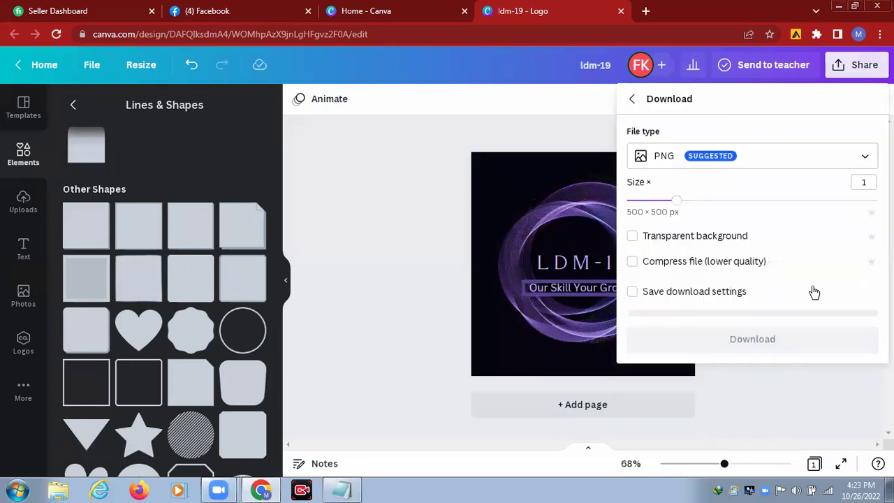
left_click(834, 153)
left_click(790, 199)
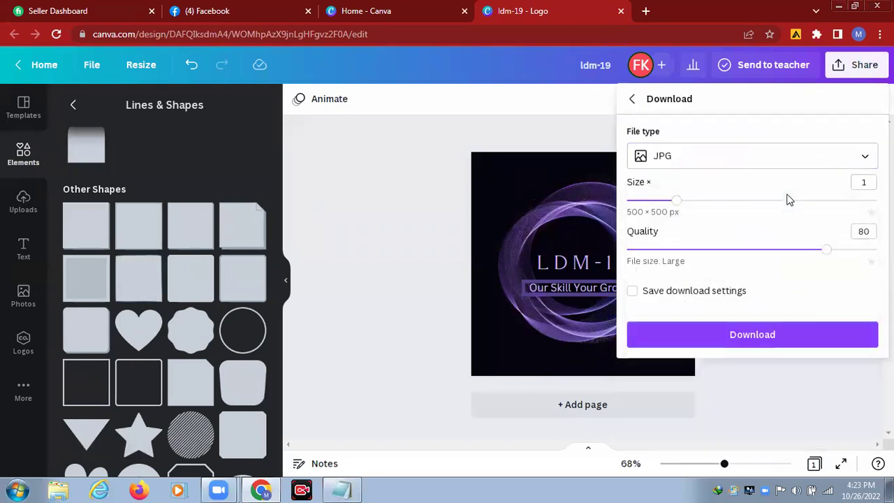
left_click(780, 338)
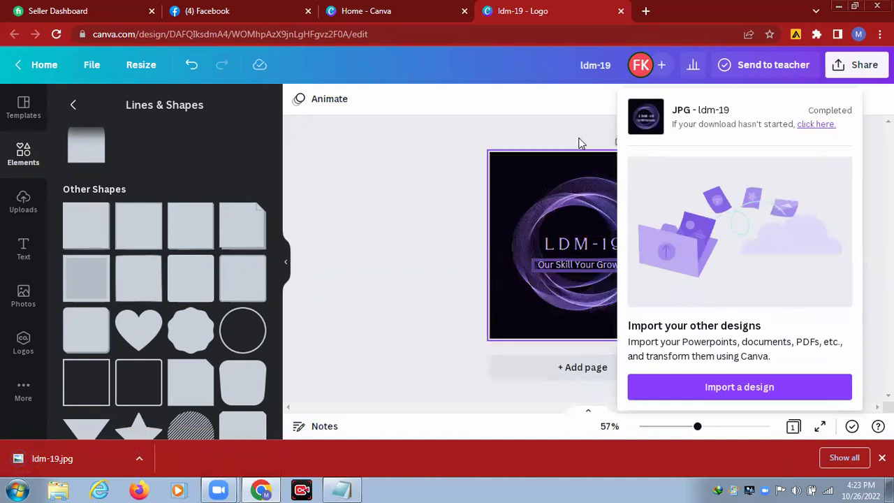
Step: Close the logo design, create a new Facebook Cover design, and close the leftover Canva home page
left_click(619, 13)
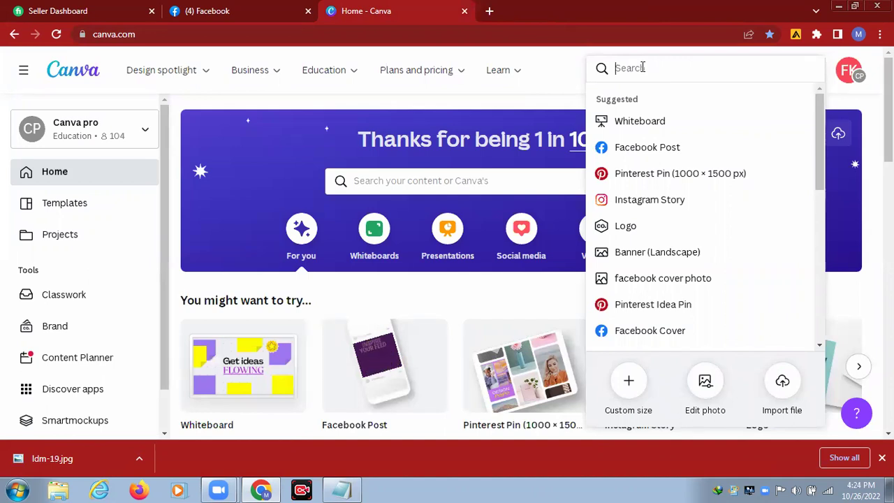
left_click(655, 338)
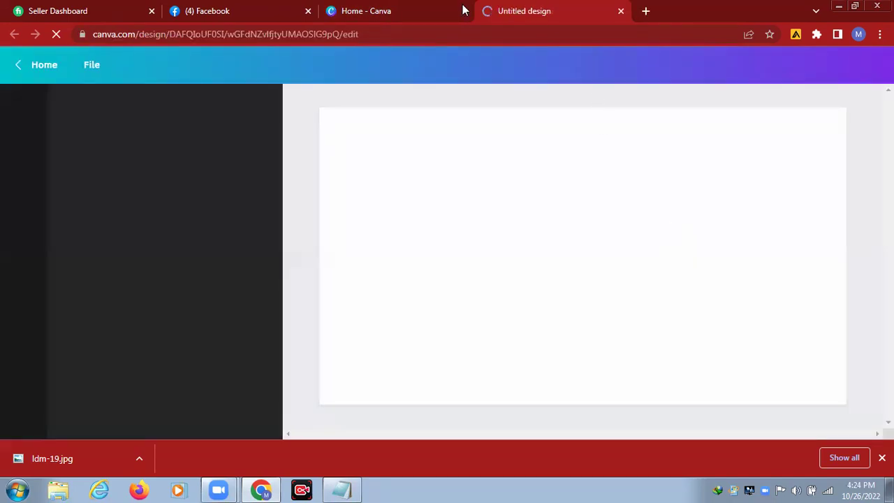
left_click(464, 11)
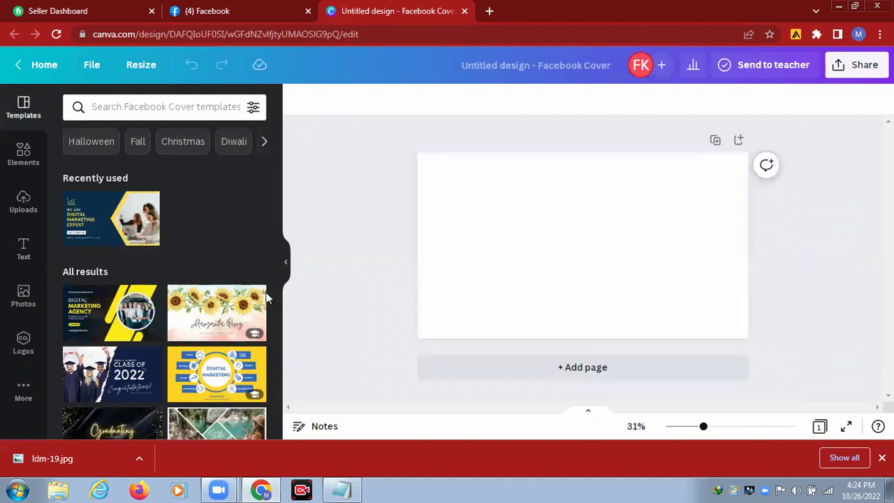
Step: Look through the Facebook Cover templates for a suitable business or digital marketing layout
scroll(275, 284, "down", 2)
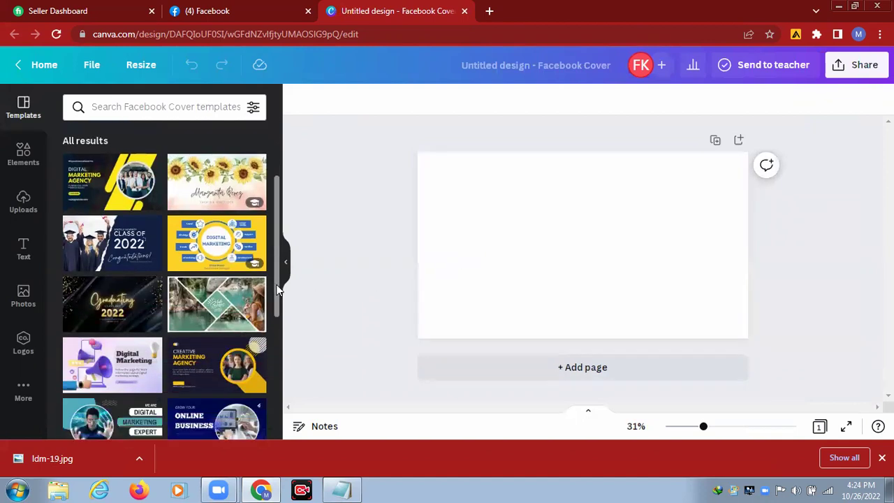
scroll(277, 291, "down", 2)
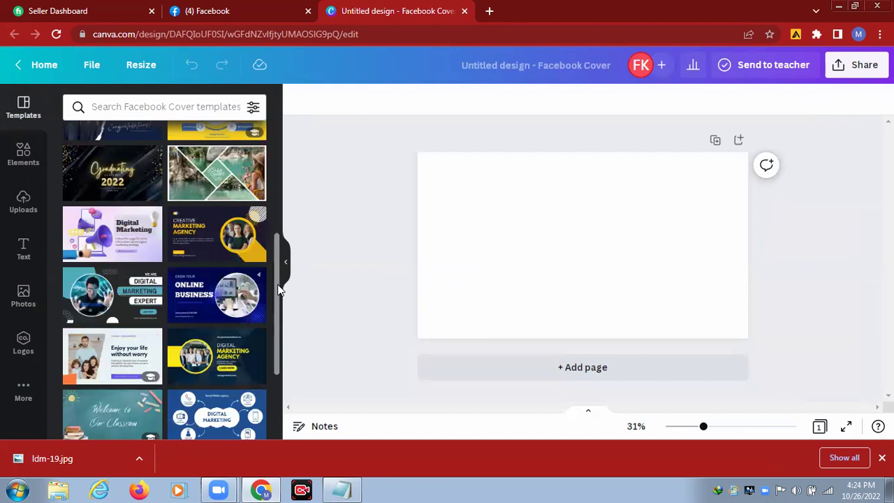
scroll(279, 288, "down", 2)
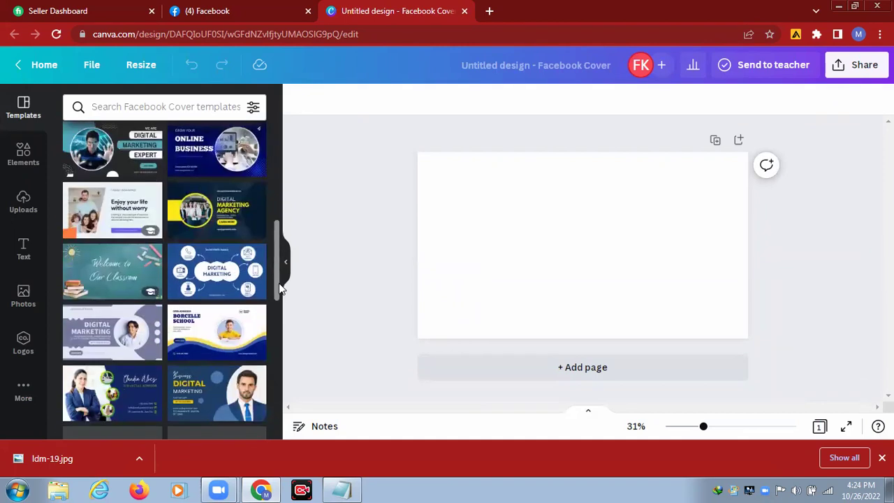
scroll(279, 283, "down", 2)
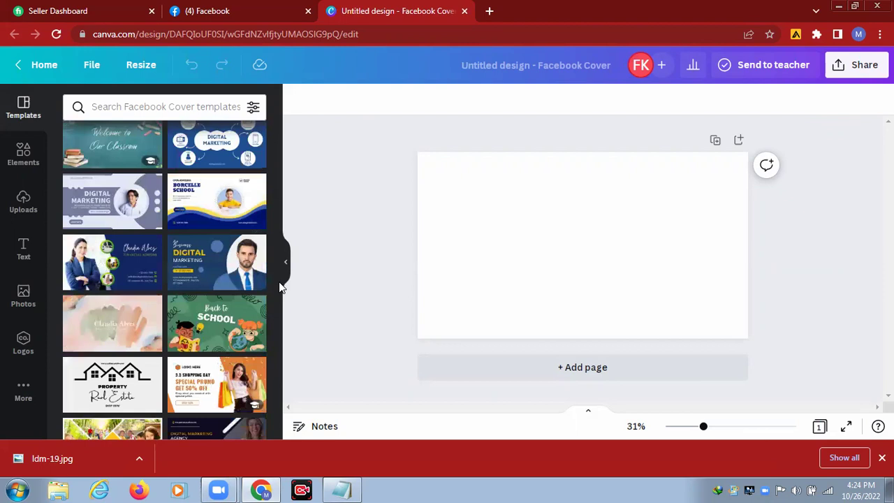
scroll(274, 311, "down", 6)
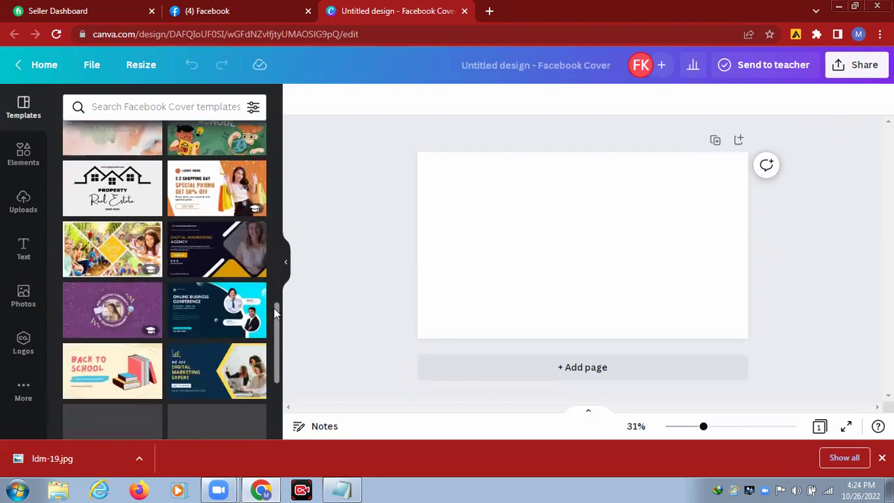
scroll(274, 308, "down", 1)
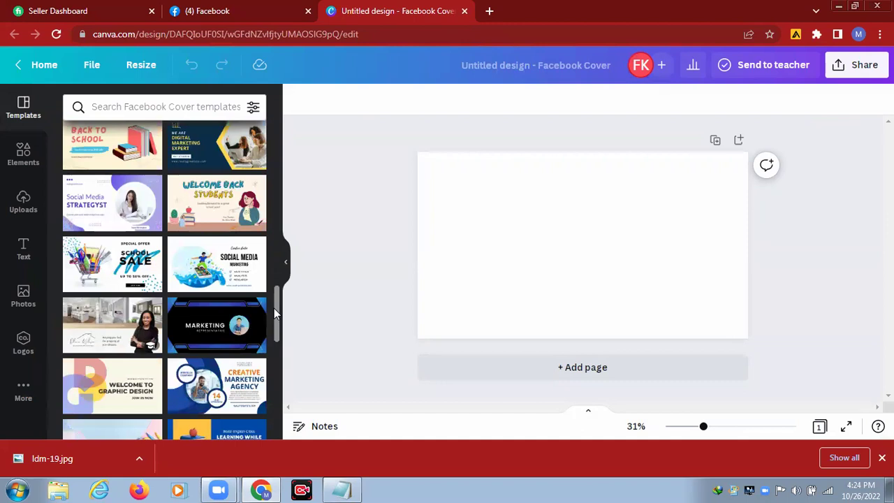
scroll(274, 308, "down", 1)
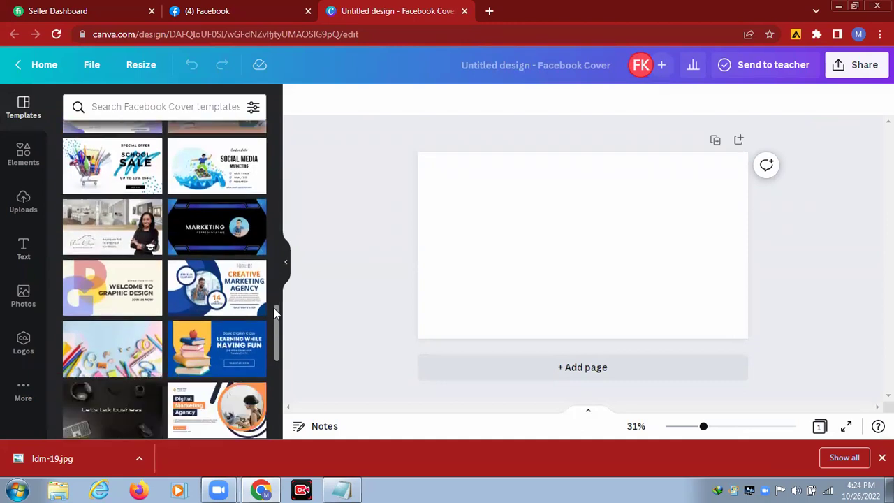
scroll(274, 308, "down", 3)
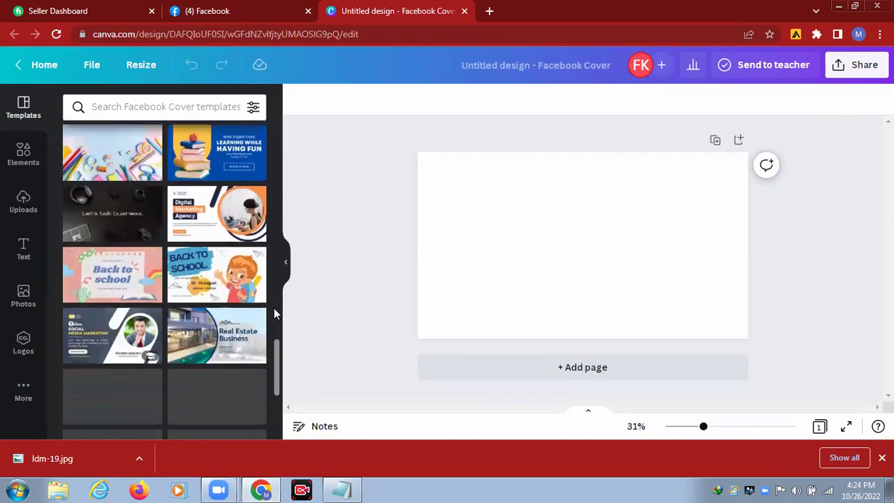
scroll(273, 308, "down", 2)
scroll(274, 308, "down", 2)
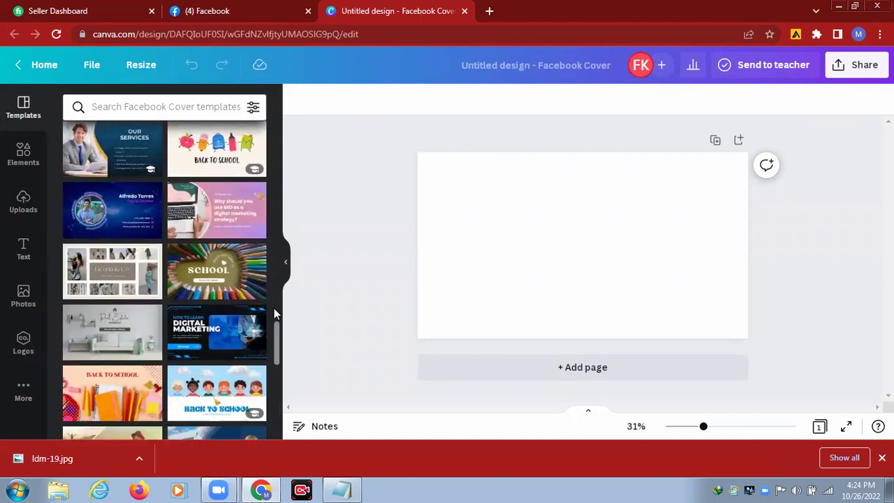
scroll(274, 308, "down", 1)
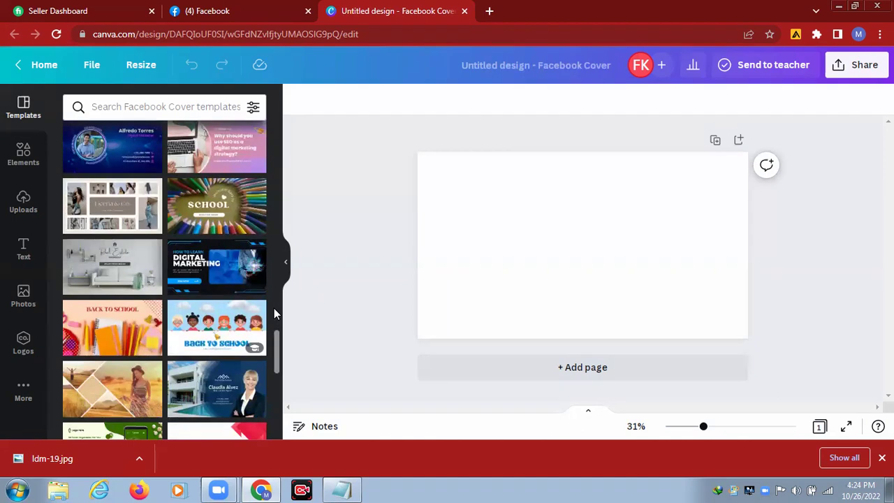
scroll(274, 308, "down", 3)
scroll(274, 309, "down", 4)
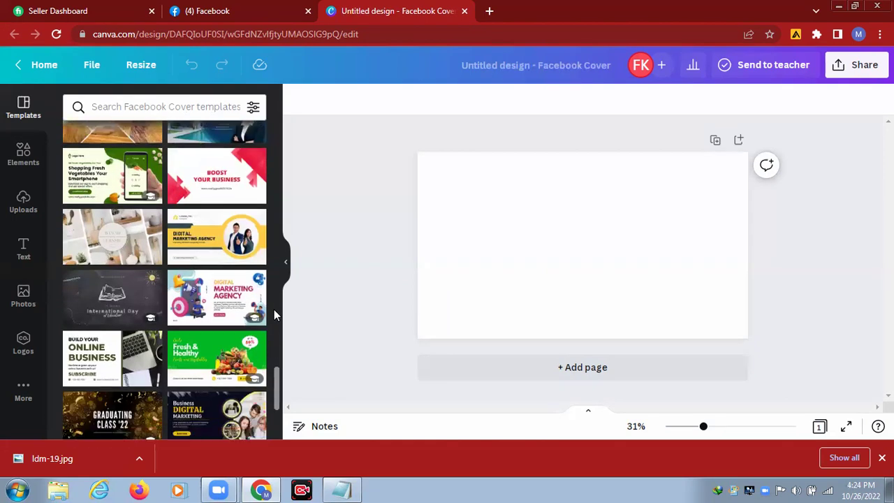
scroll(274, 309, "down", 2)
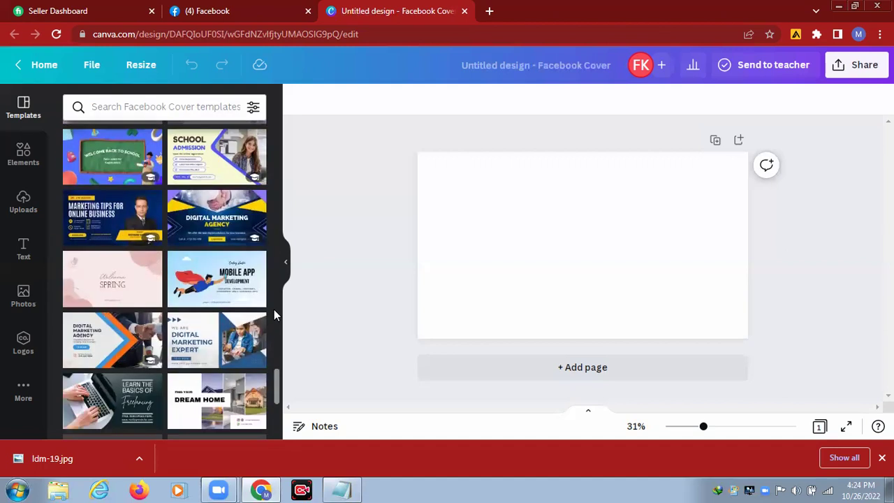
Step: Apply the dark blue "Grow Your Online Business" template with the round laptop photo to the cover
scroll(274, 309, "up", 5)
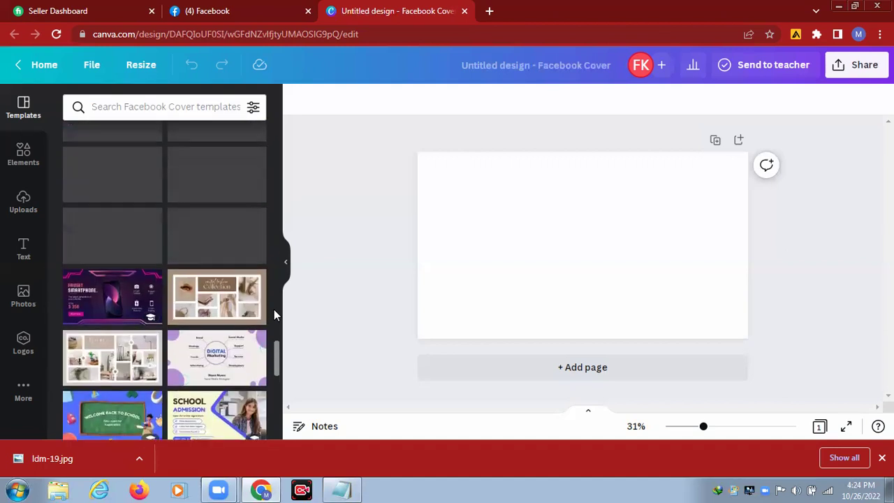
scroll(274, 309, "up", 3)
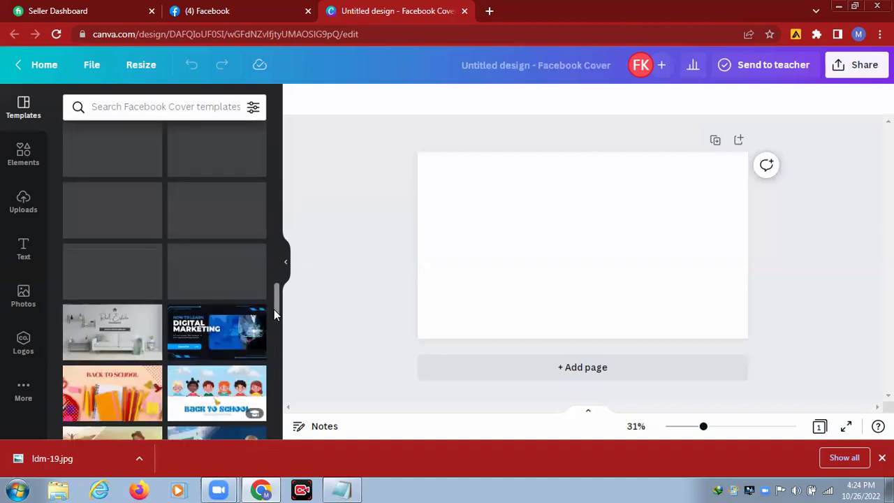
scroll(274, 309, "up", 3)
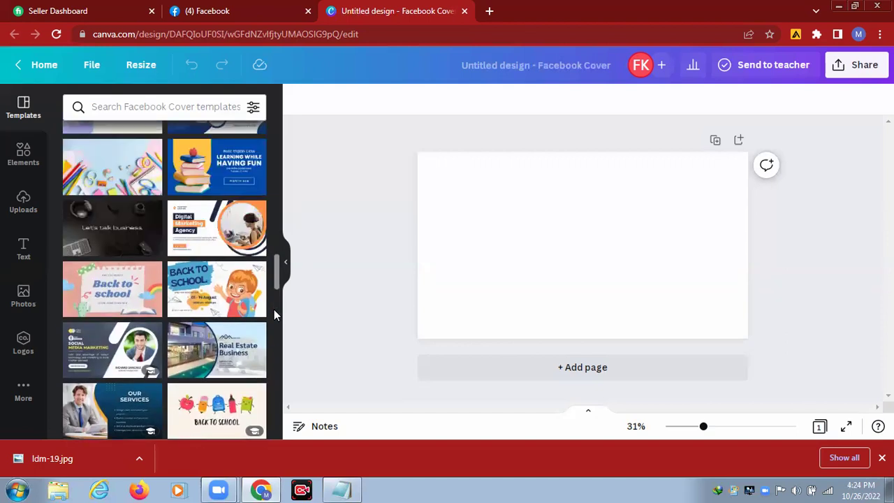
scroll(274, 310, "up", 5)
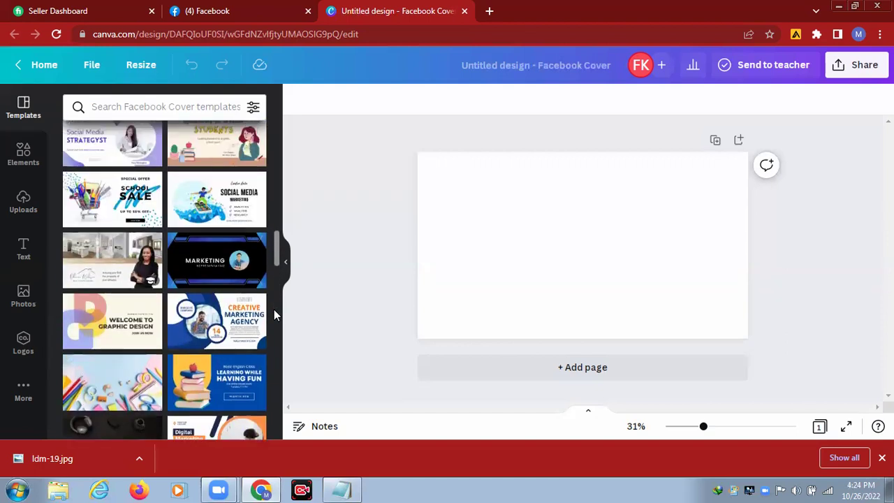
scroll(274, 310, "up", 2)
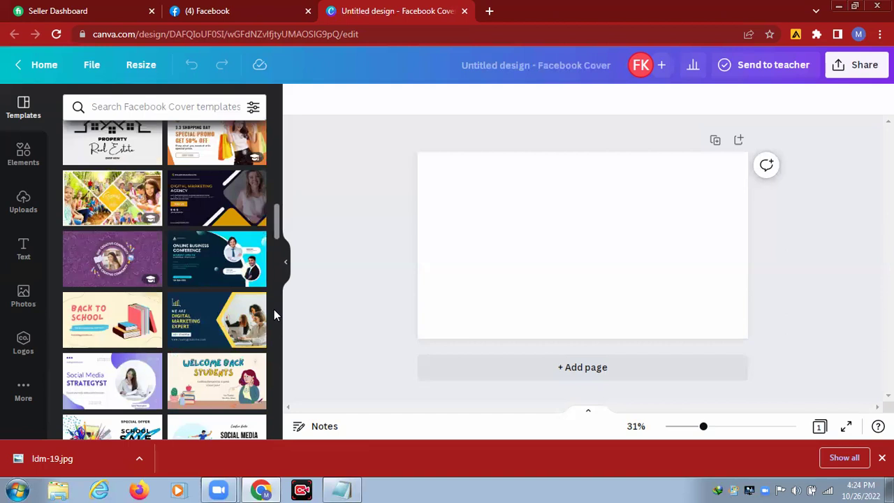
scroll(273, 309, "up", 2)
scroll(274, 309, "up", 3)
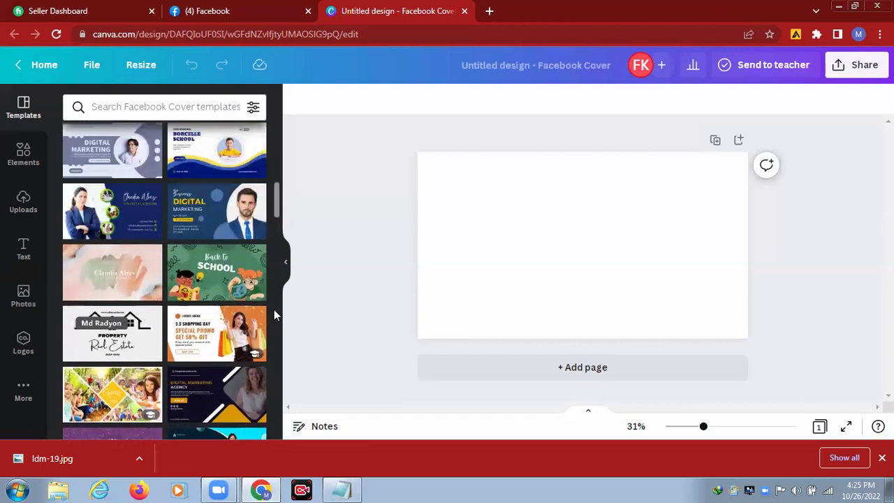
scroll(274, 309, "up", 5)
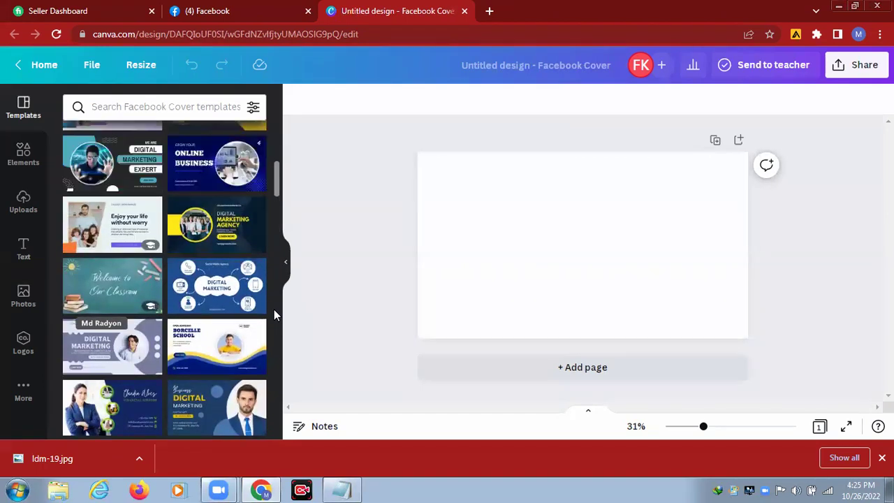
scroll(274, 309, "up", 4)
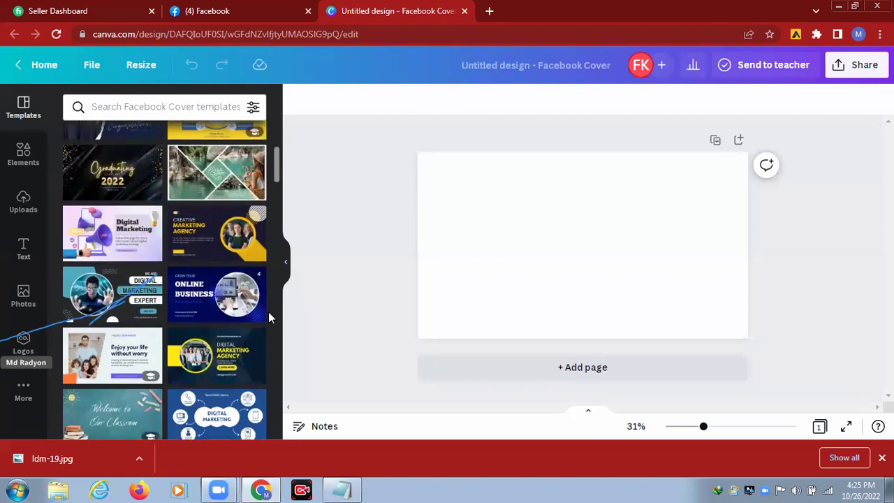
left_click(220, 321)
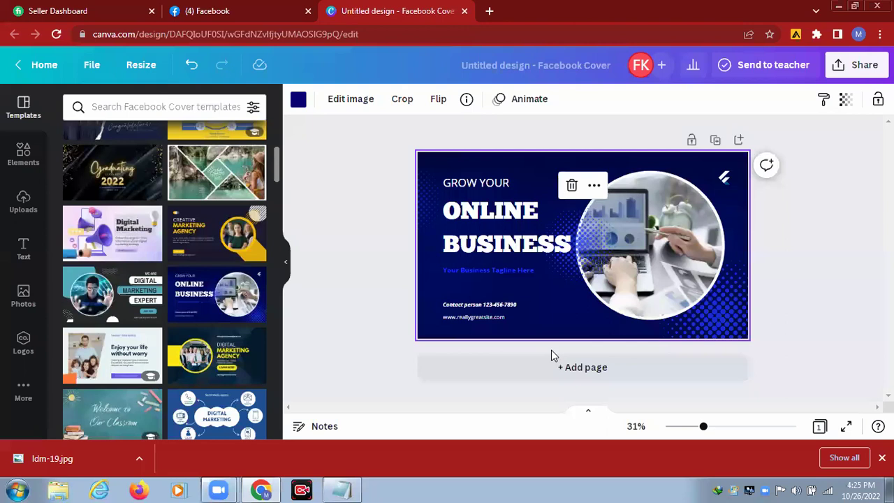
Step: Delete the "GROW YOUR" line from the cover and select the "ONLINE BUSINESS" headline
left_click(498, 185)
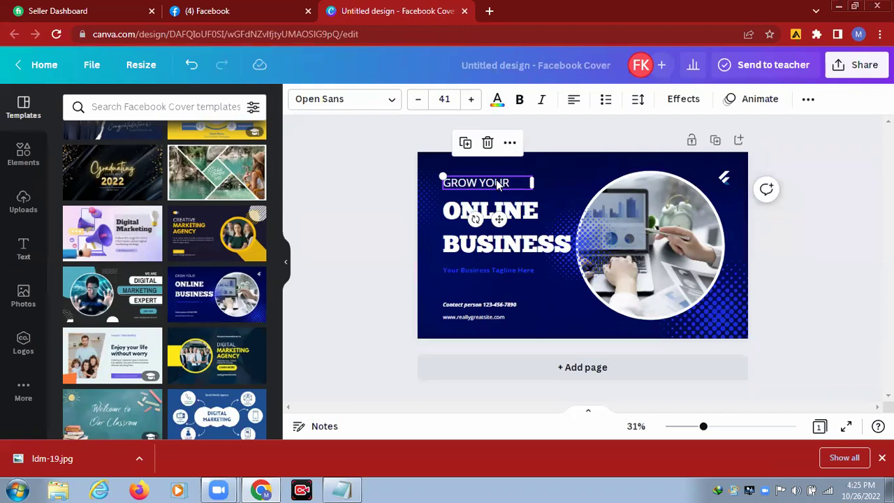
left_click(509, 272)
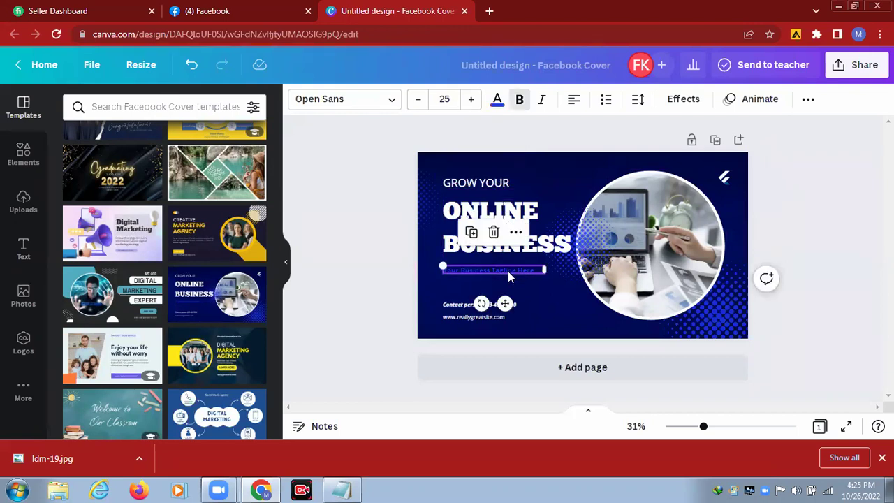
left_click(514, 182)
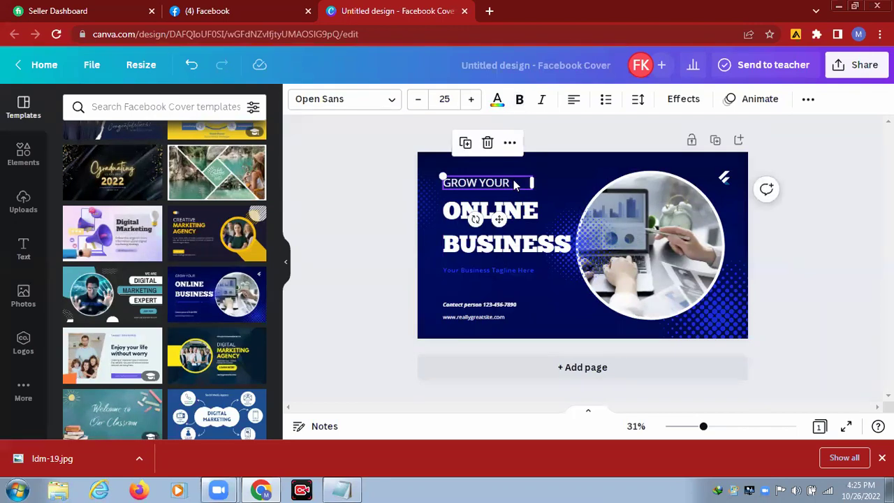
key("Delete")
left_click(516, 220)
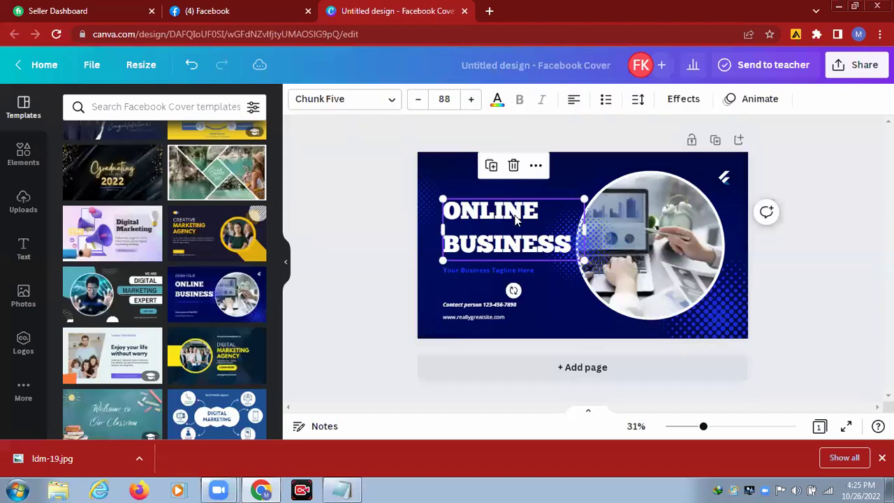
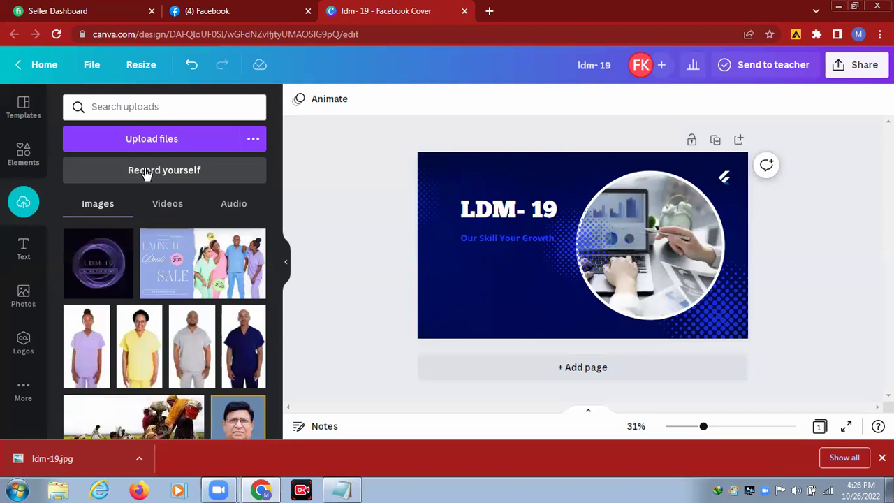
Step: Place the uploaded LDM-19 logo in the cover's round photo frame and recolor the background with the logo's dark purple photo color
left_click_drag(98, 273, 667, 289)
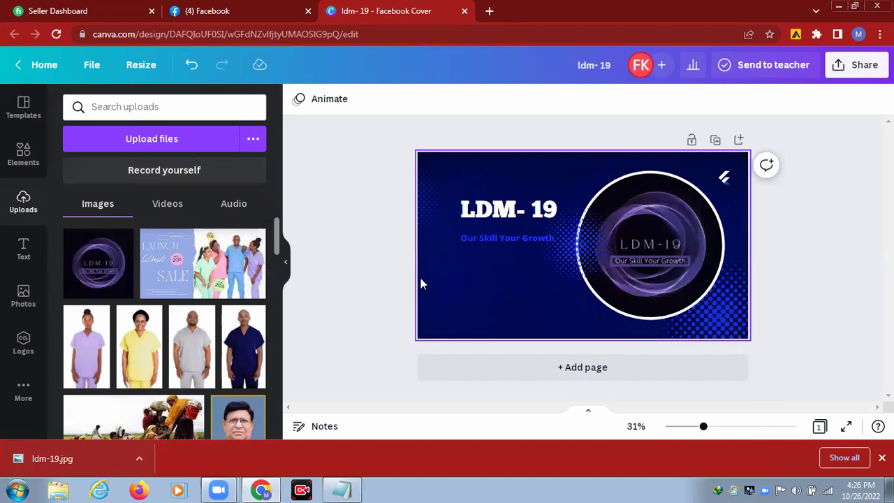
left_click(443, 327)
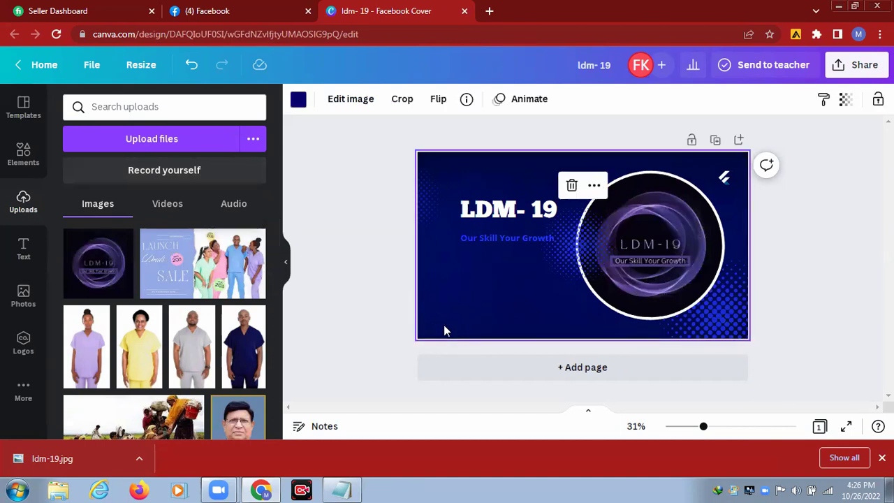
left_click(298, 99)
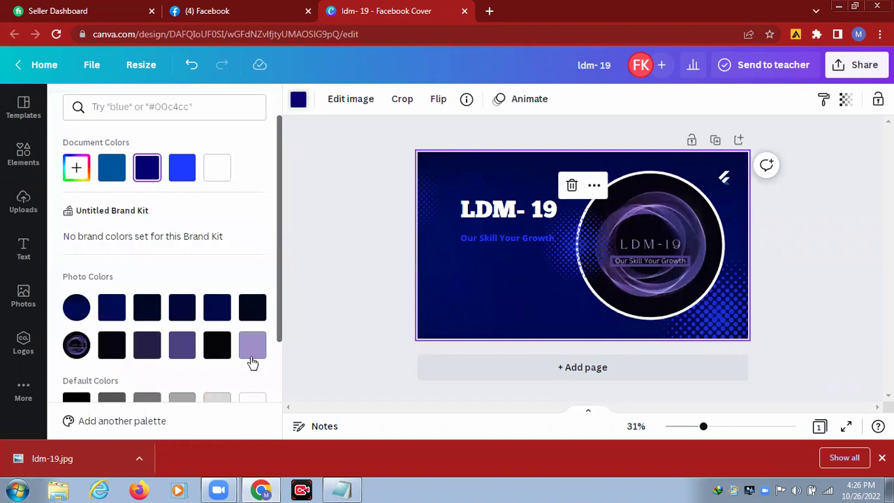
left_click(184, 347)
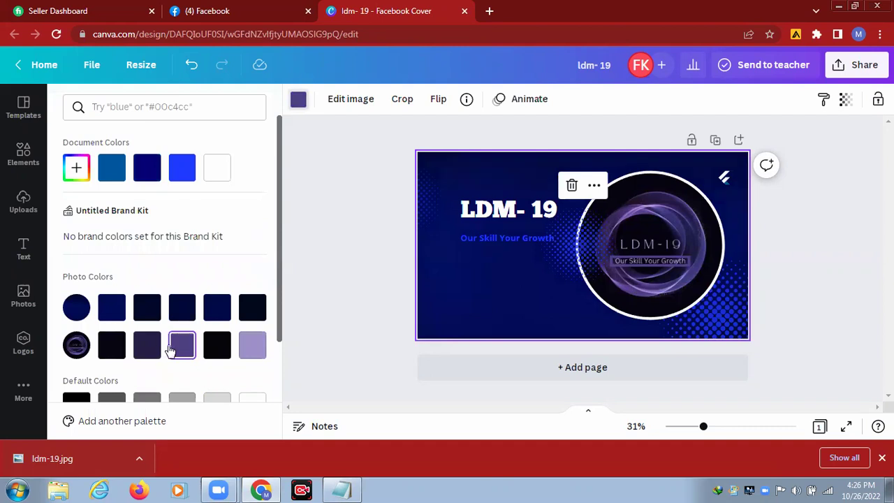
left_click(142, 350)
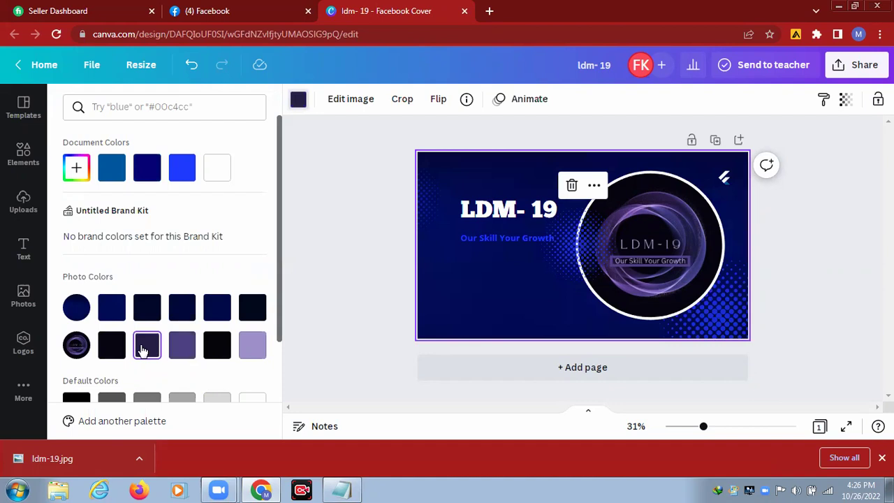
left_click(251, 344)
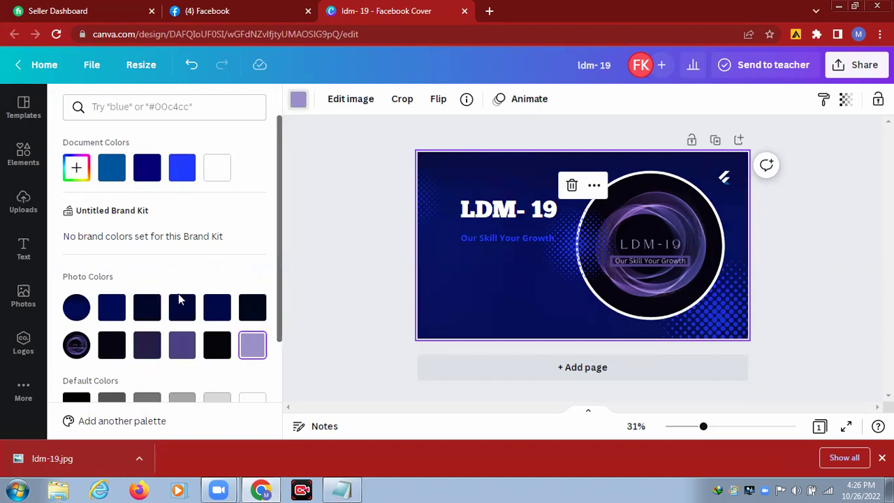
left_click(145, 349)
left_click(145, 351)
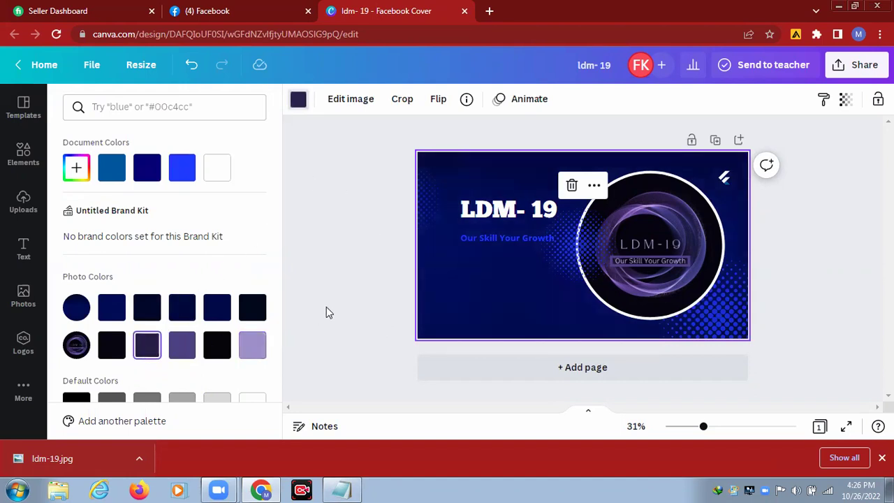
left_click(330, 312)
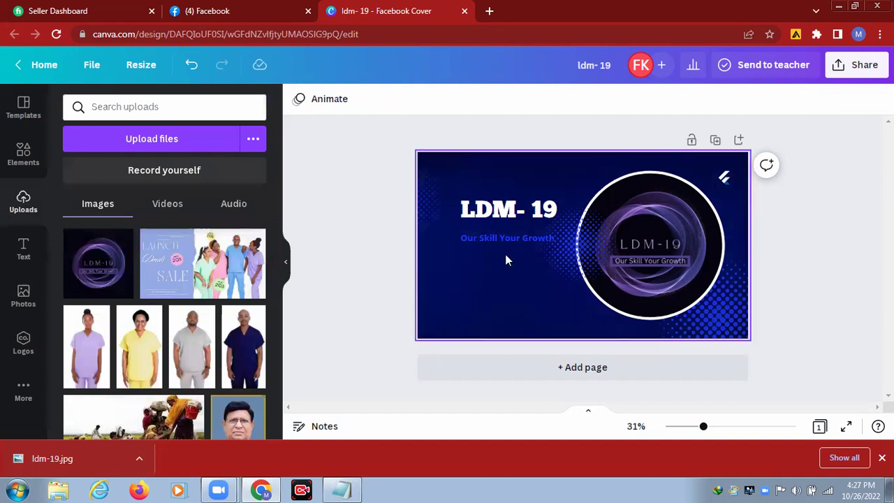
Step: Recolor the halftone dots beside the circle and in the lower corner with the logo's medium purple
left_click(559, 261)
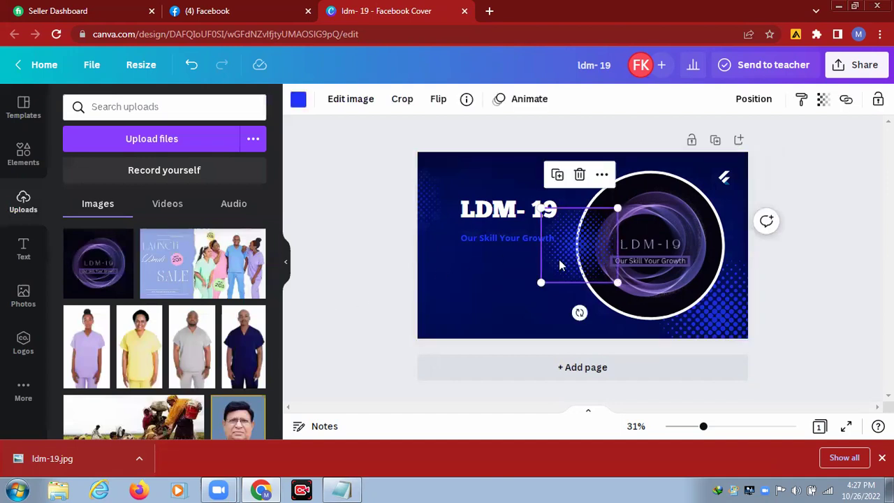
left_click(298, 103)
left_click(180, 346)
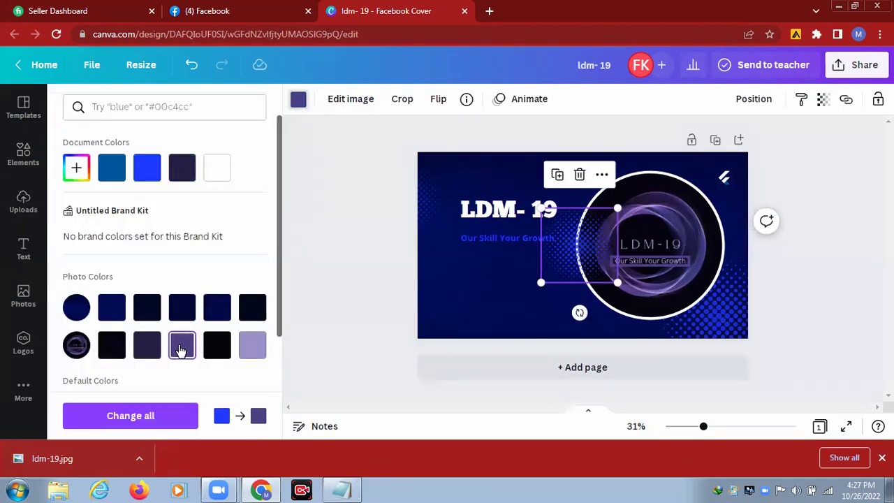
left_click(692, 330)
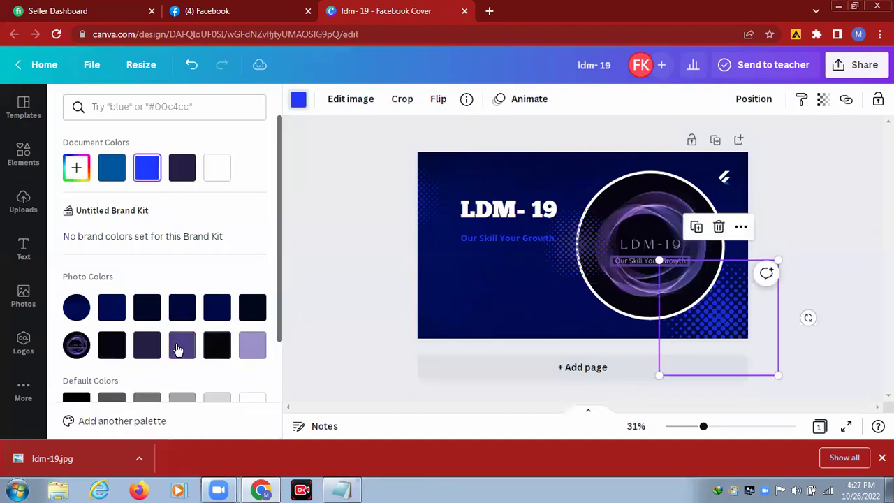
Step: Change the "Our Skill Your Growth" tagline's text color to the logo's light purple
left_click(470, 239)
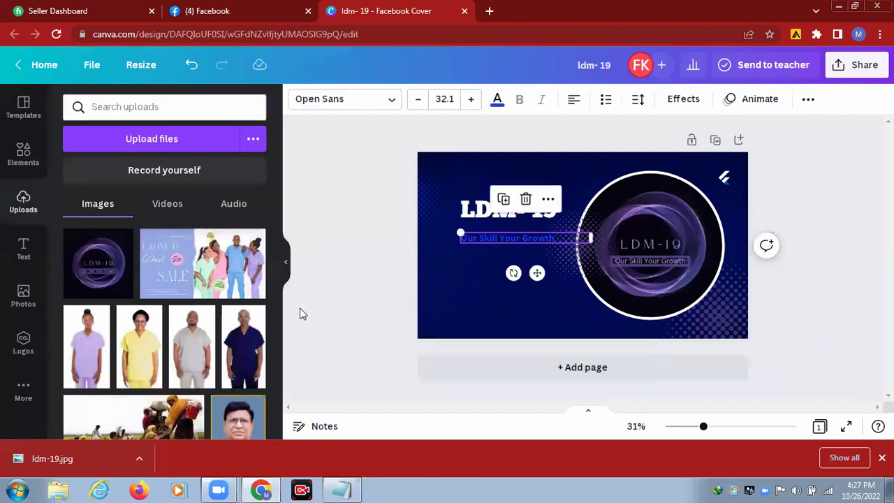
left_click(496, 99)
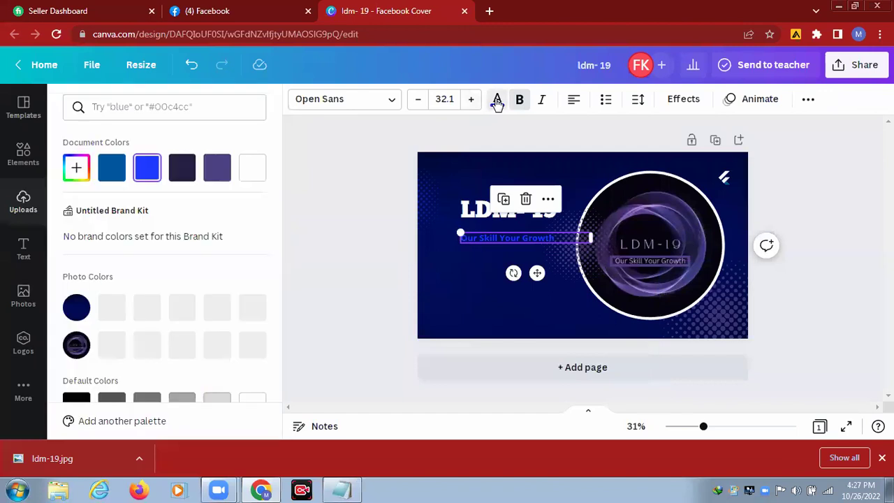
left_click(174, 347)
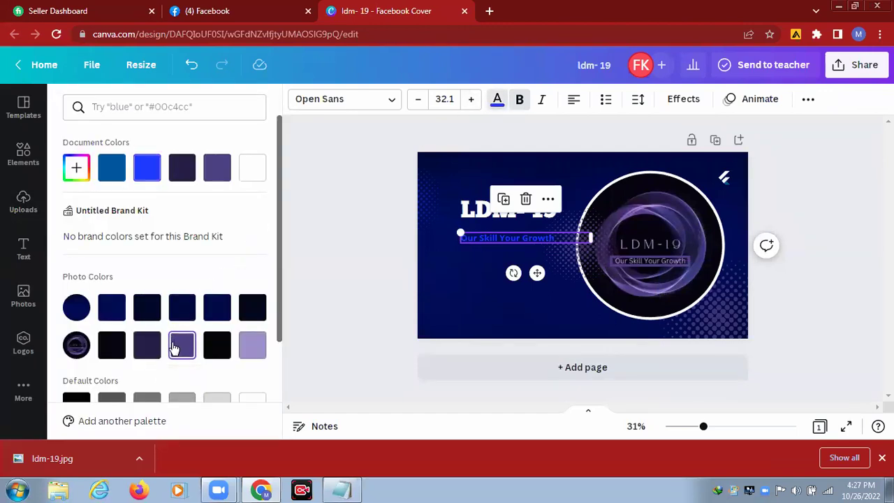
left_click(252, 347)
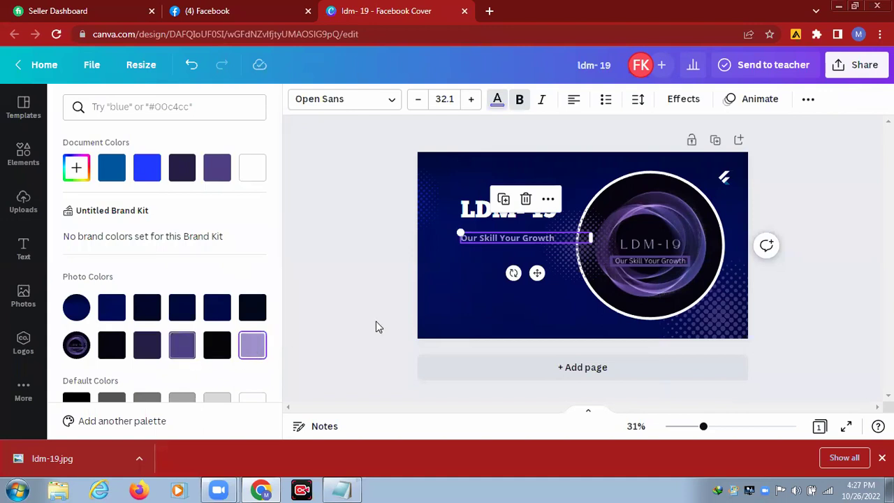
left_click(354, 294)
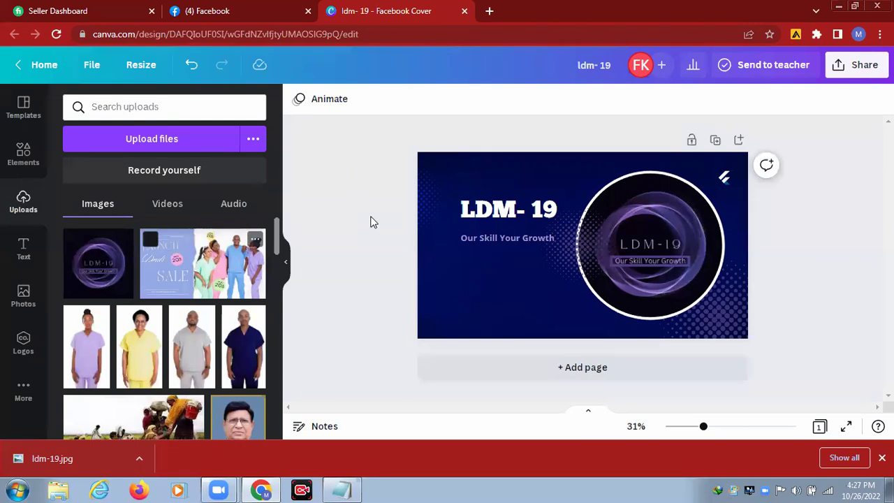
Step: Download the finished cover design as a JPG file
left_click(862, 64)
left_click(777, 385)
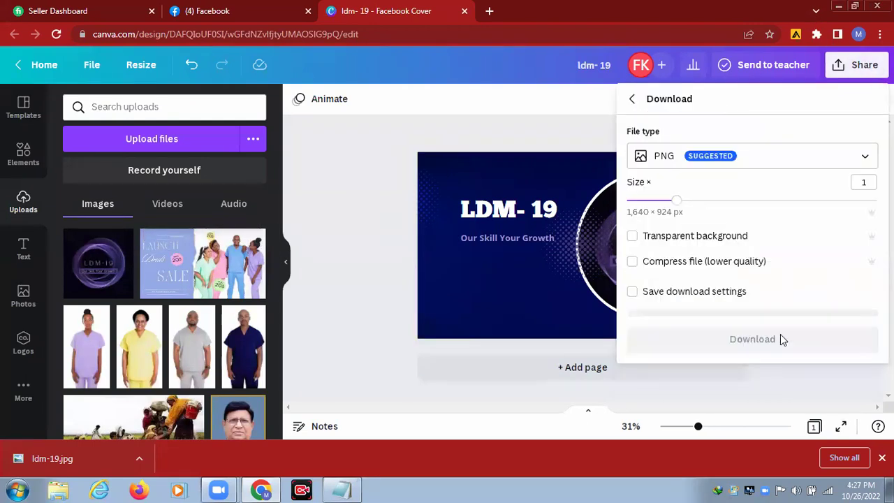
left_click(819, 155)
left_click(769, 83)
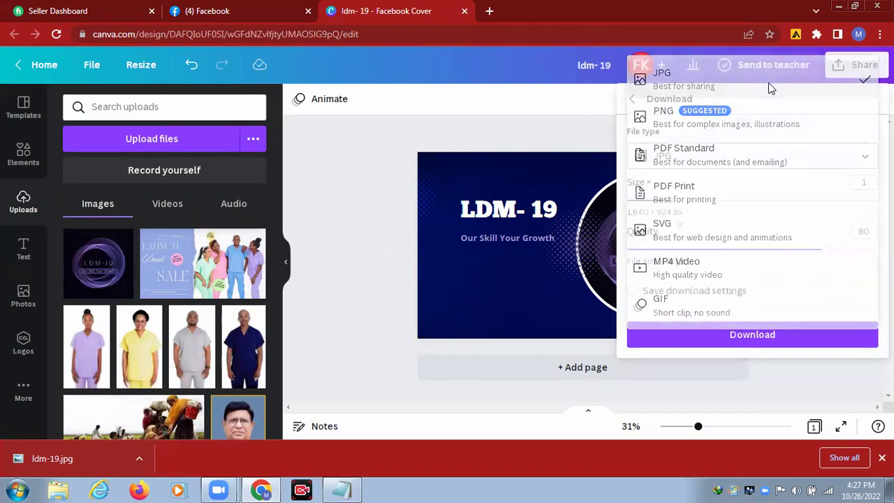
left_click(781, 337)
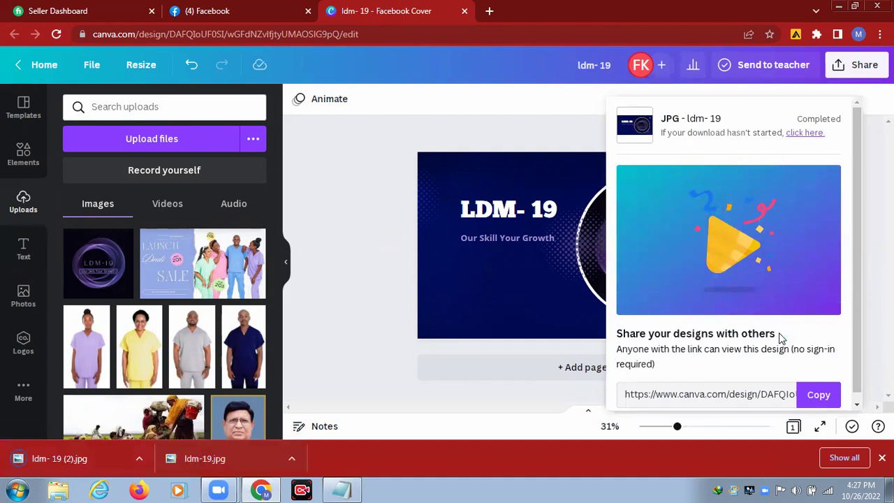
Step: Switch to the Facebook page setup, close the Canva design, and add ldm-19.jpg as the profile picture
left_click(223, 10)
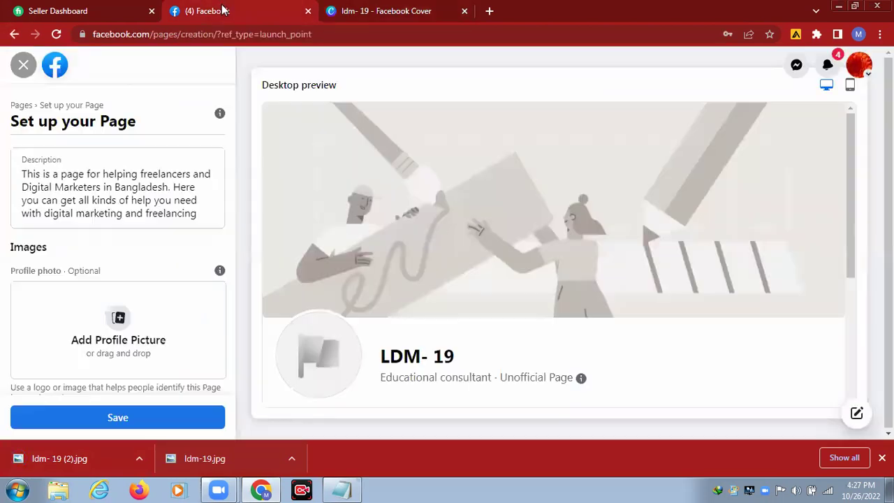
left_click(465, 11)
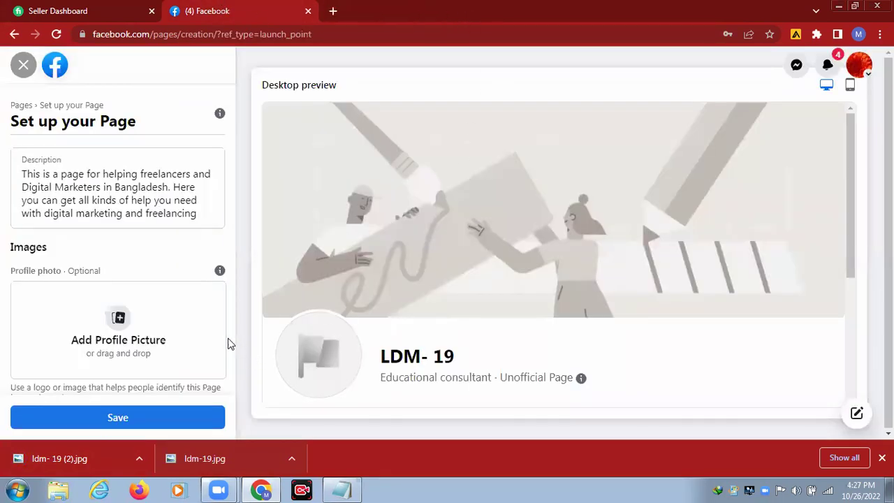
scroll(231, 332, "down", 1)
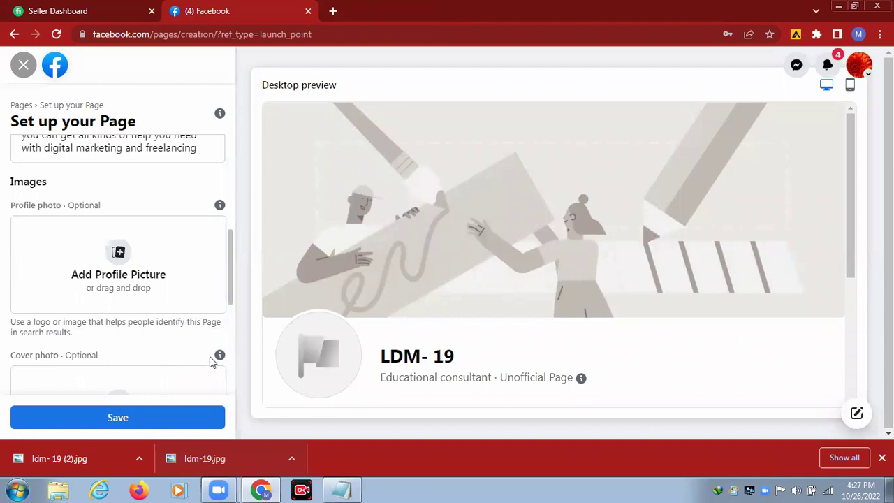
left_click_drag(194, 456, 112, 254)
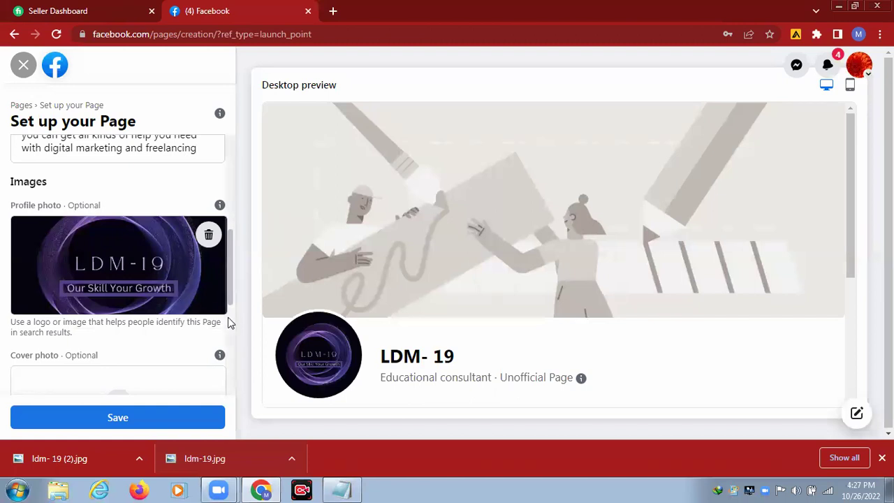
Step: Add ldm- 19 (2).jpg as the page's cover photo and adjust its vertical position
scroll(230, 324, "down", 1)
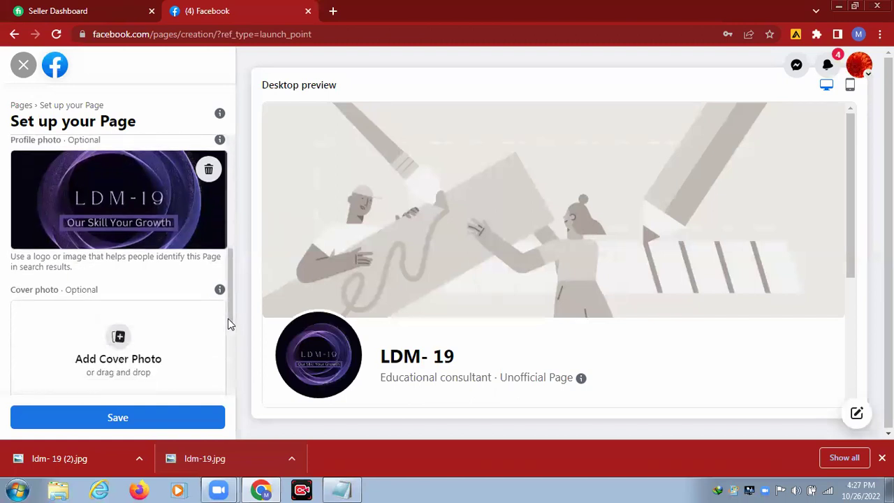
scroll(231, 324, "down", 2)
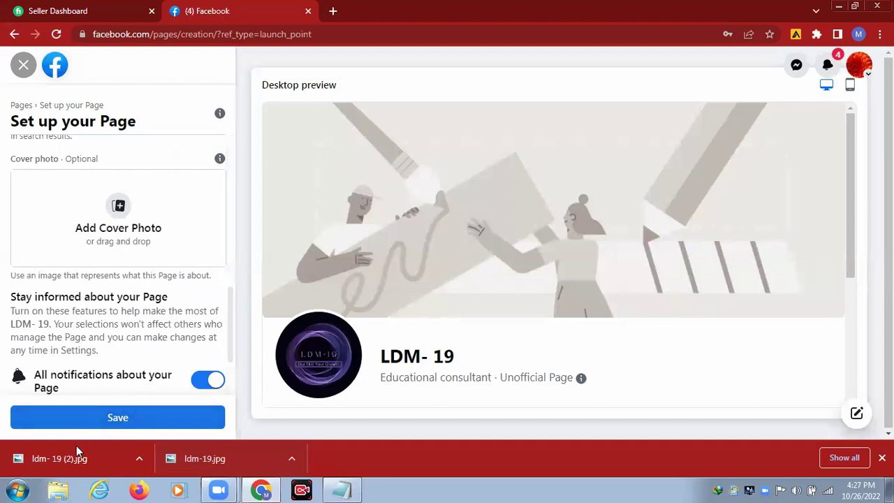
left_click_drag(70, 457, 103, 222)
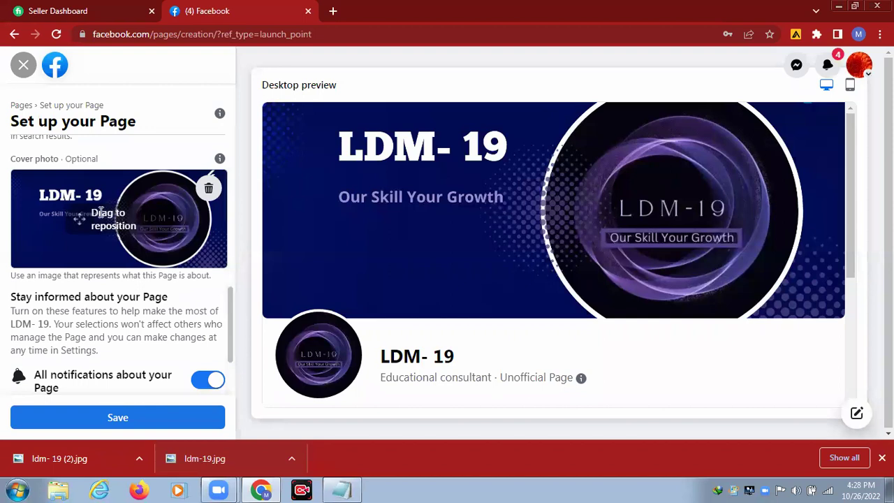
left_click_drag(80, 220, 82, 224)
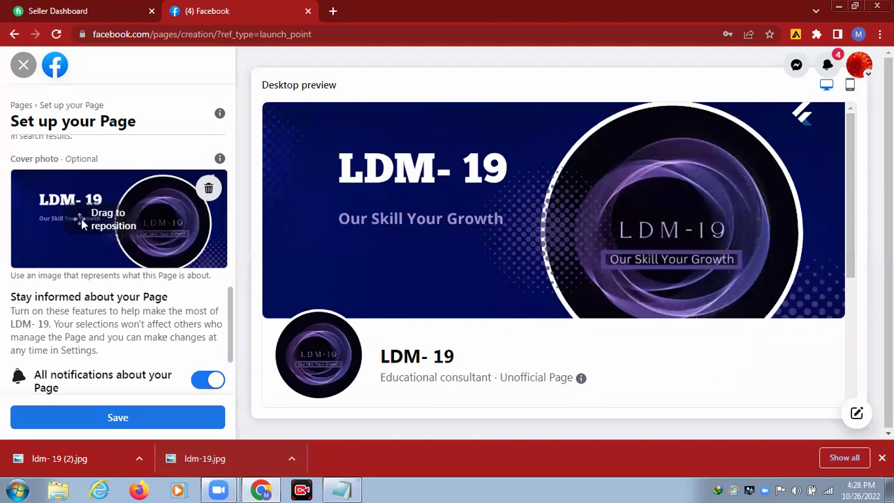
left_click_drag(81, 221, 85, 220)
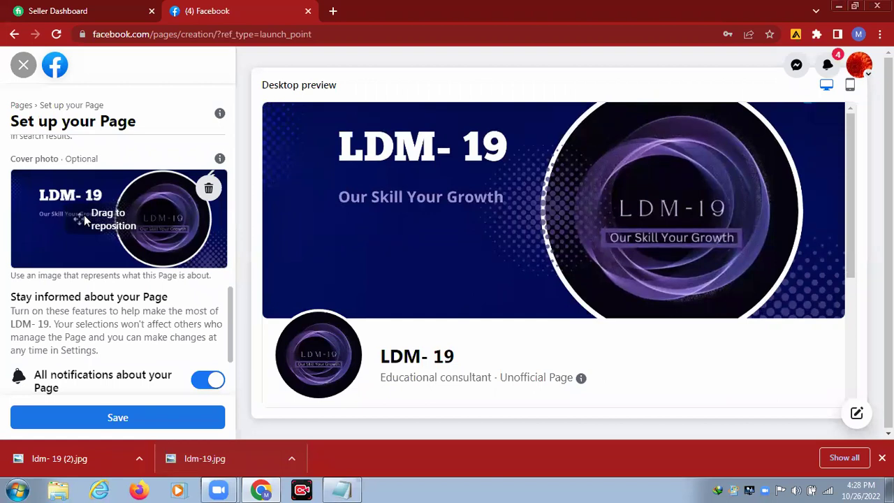
Step: Save the Page setup with its current notification settings and dismiss the browser's downloads bar
left_click_drag(229, 335, 218, 383)
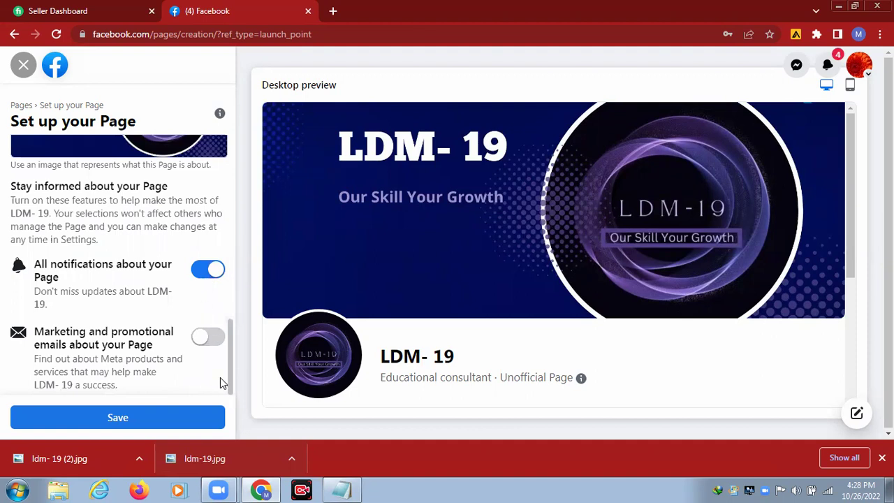
left_click(117, 417)
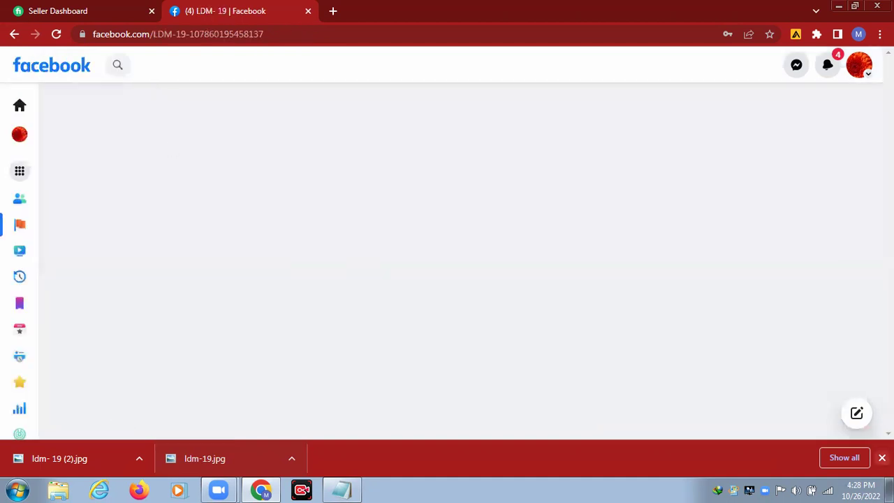
left_click(882, 458)
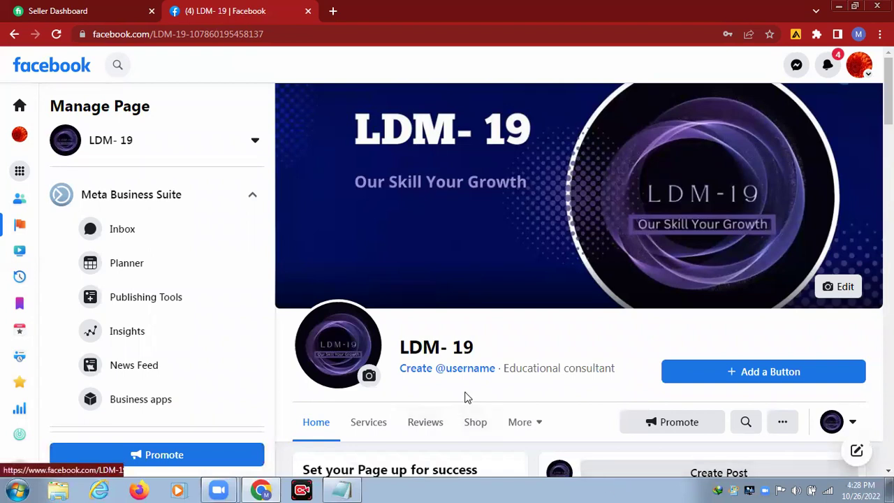
Step: Expand "Provide info and preferences" in the Page's setup checklist and review the website, location and business hours options
scroll(843, 461, "down", 3)
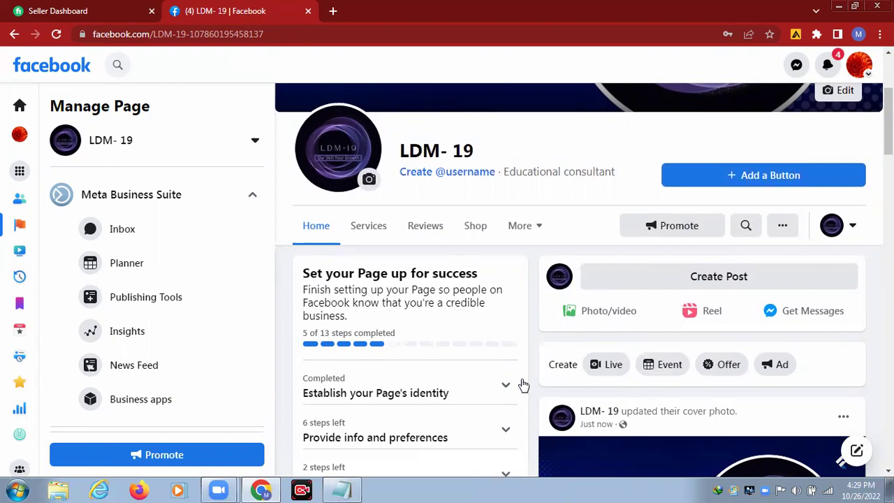
scroll(523, 385, "down", 3)
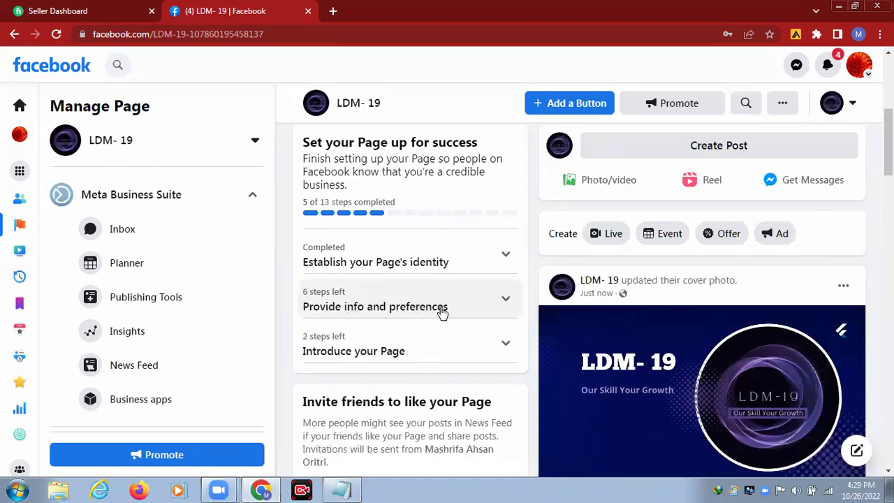
left_click(505, 301)
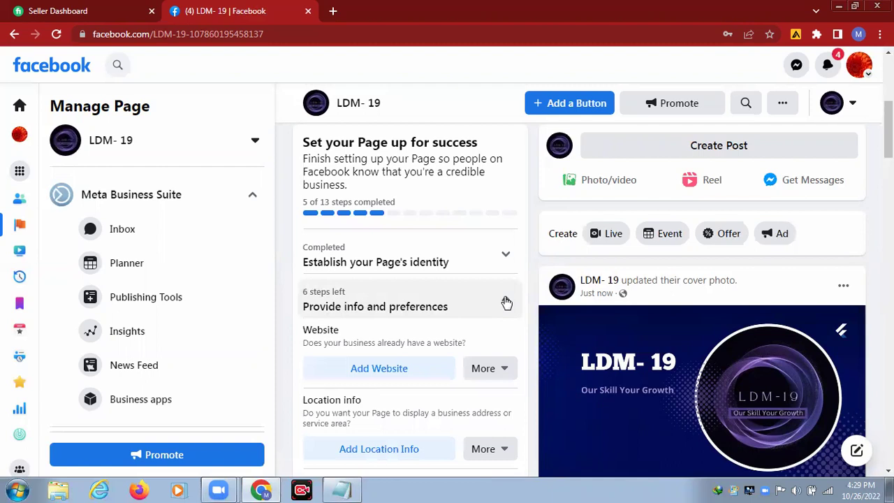
scroll(522, 342, "down", 1)
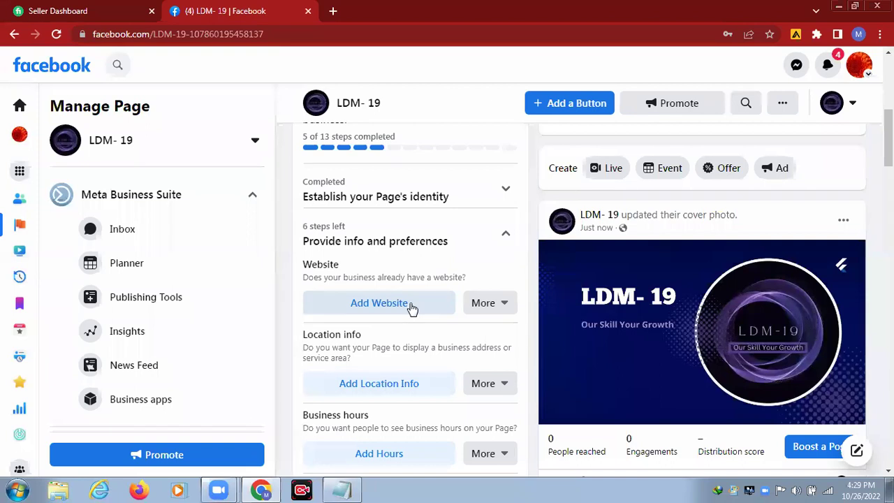
Step: Mark the website and location info items in the setup checklist as not applying to the Page
left_click(507, 306)
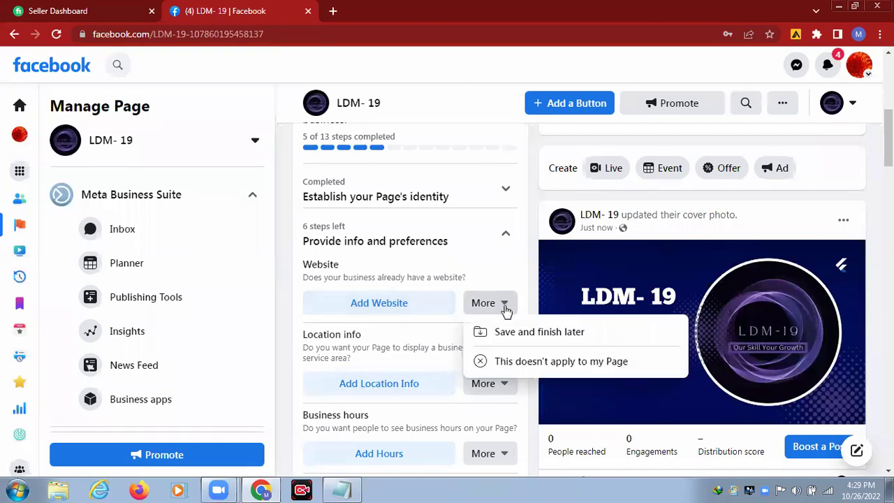
left_click(530, 363)
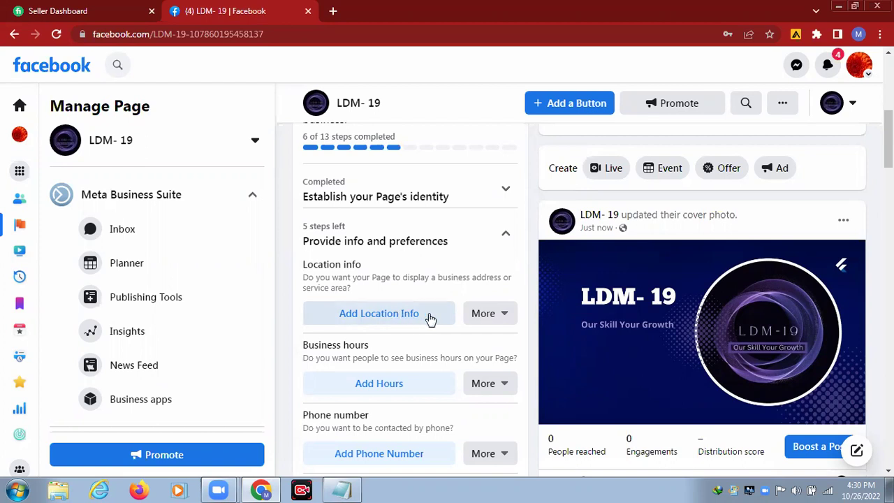
left_click(498, 314)
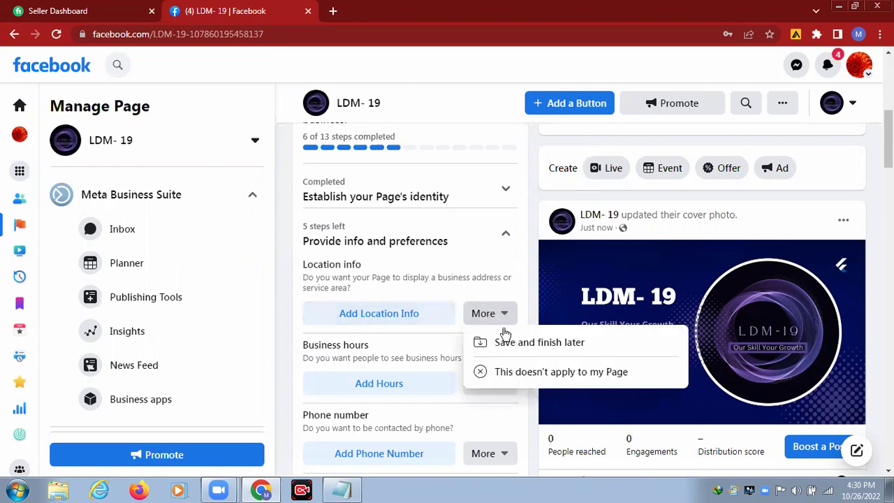
left_click(532, 373)
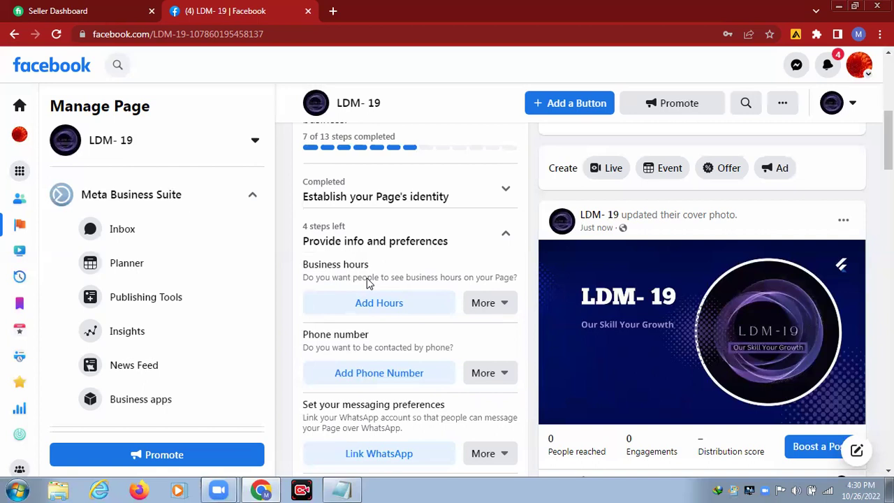
Step: Start adding the Page's business hours and choose "Open during selected hours"
left_click(379, 305)
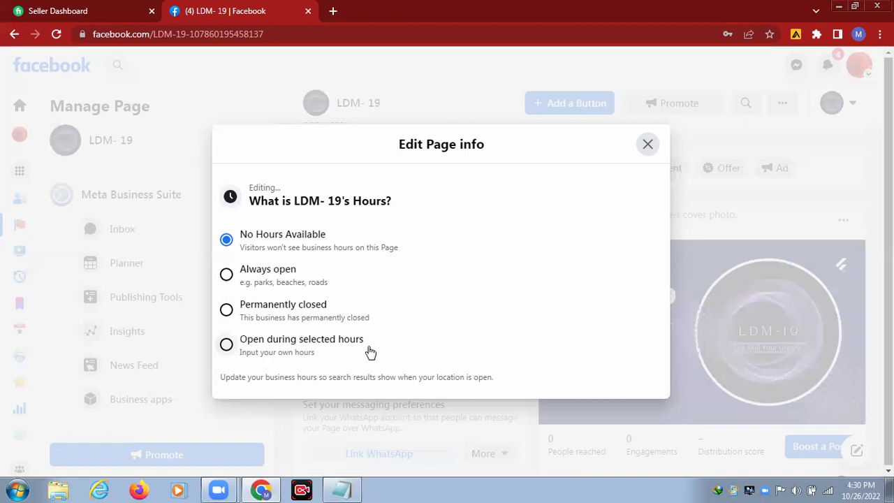
left_click(226, 345)
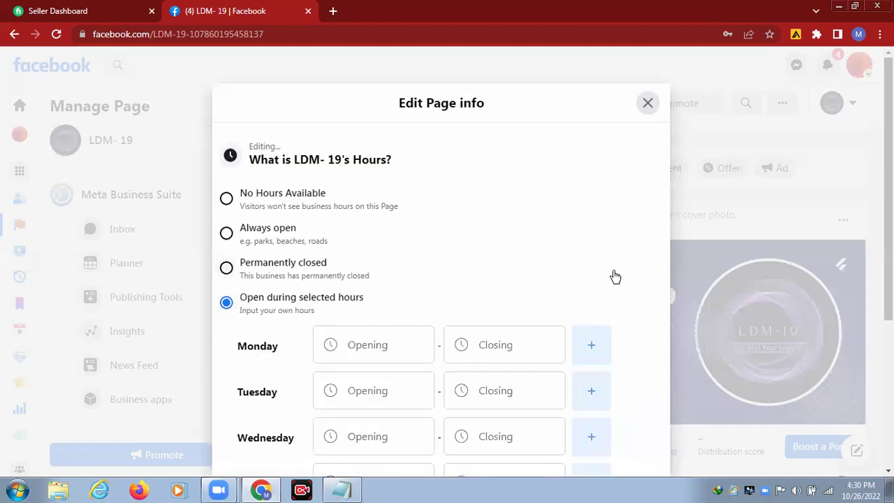
scroll(656, 254, "down", 3)
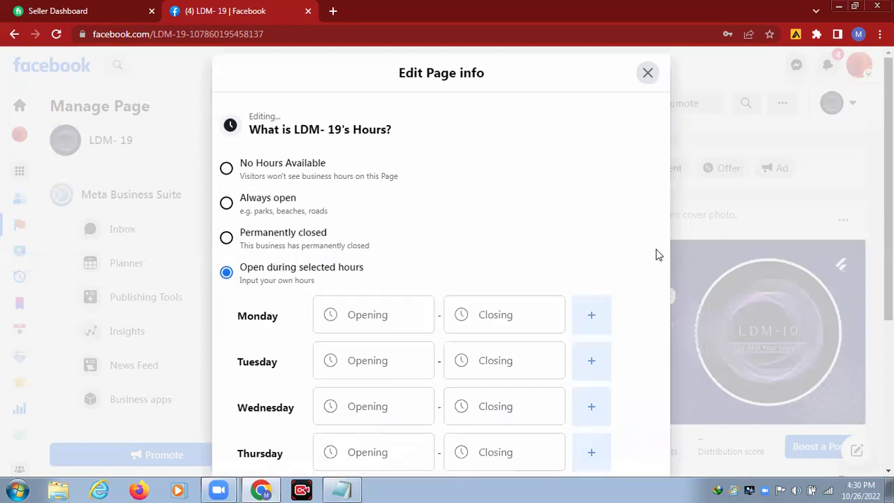
scroll(656, 255, "down", 1)
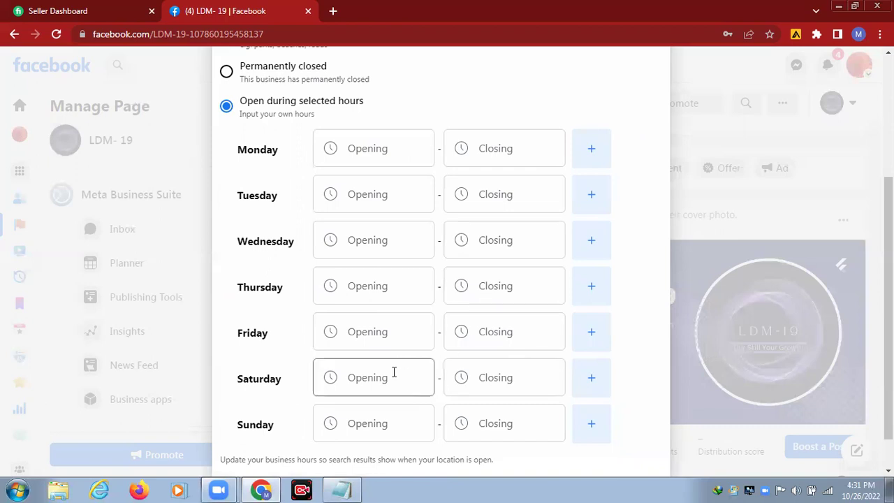
Step: Set Monday's business hours to open at 09:00 and close at 12:00
left_click(360, 149)
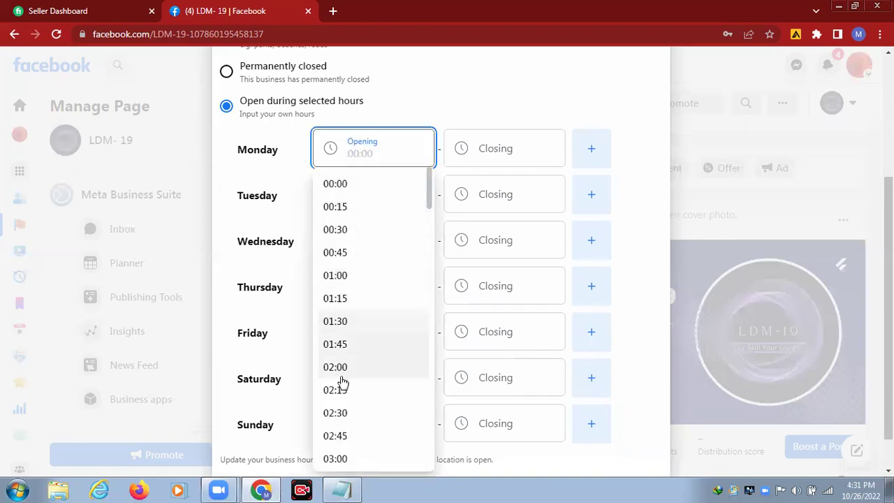
scroll(355, 339, "down", 1)
scroll(354, 338, "down", 1)
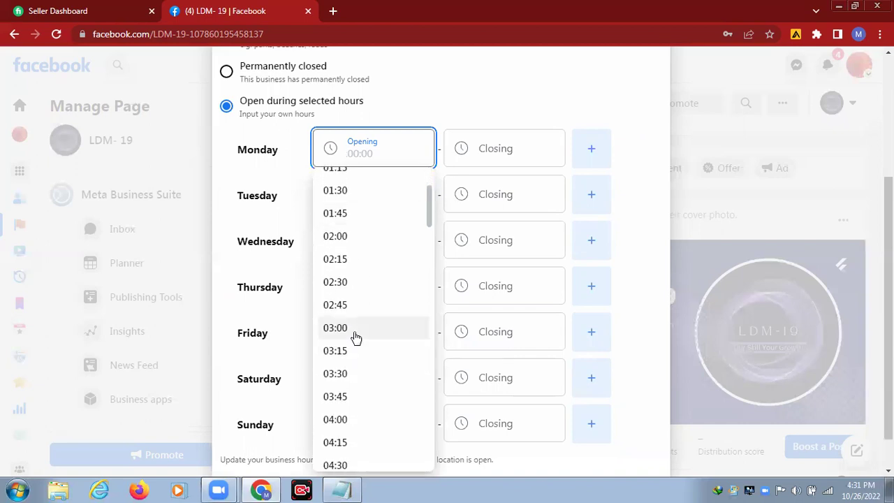
scroll(354, 338, "up", 2)
scroll(356, 339, "down", 10)
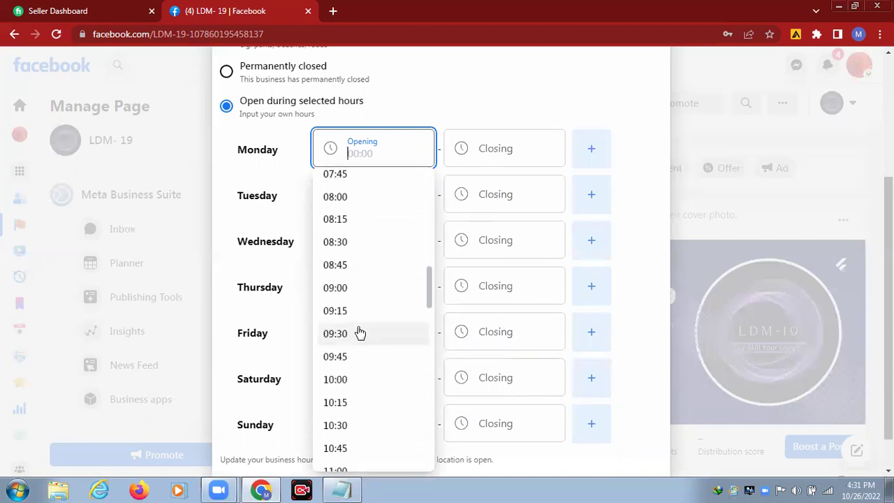
left_click(335, 287)
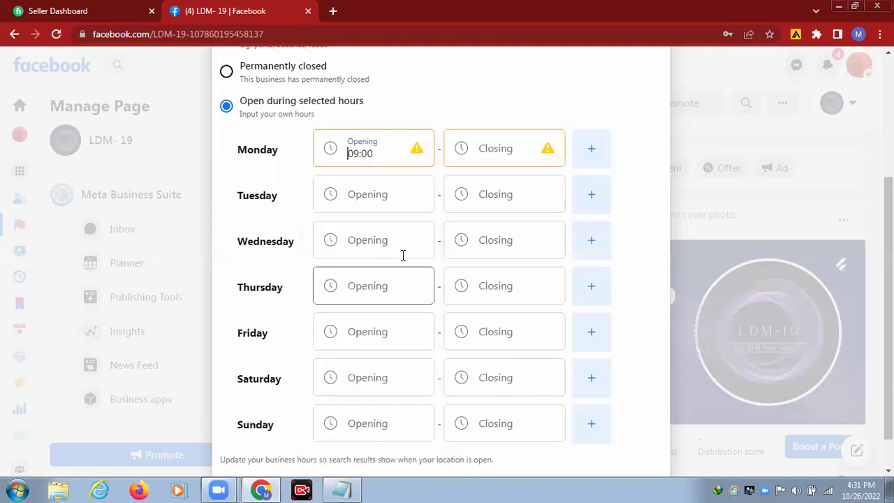
left_click(511, 150)
scroll(521, 279, "down", 4)
scroll(522, 281, "down", 9)
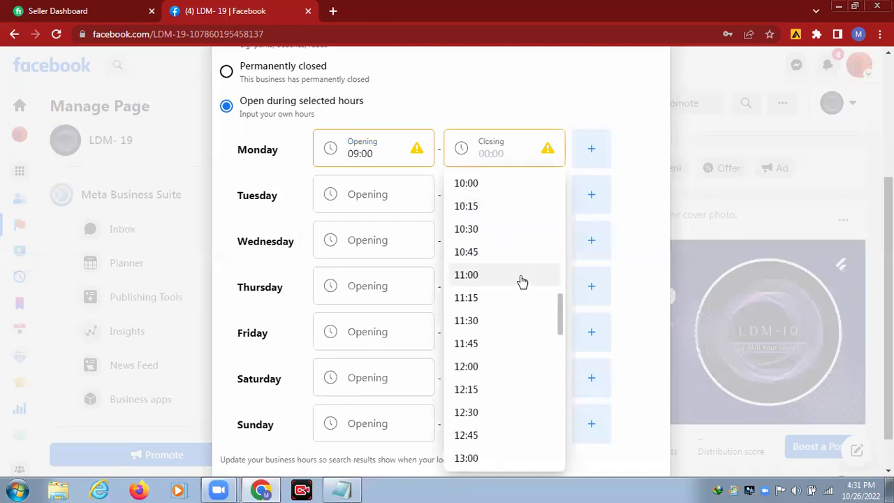
scroll(521, 283, "up", 3)
scroll(520, 284, "down", 5)
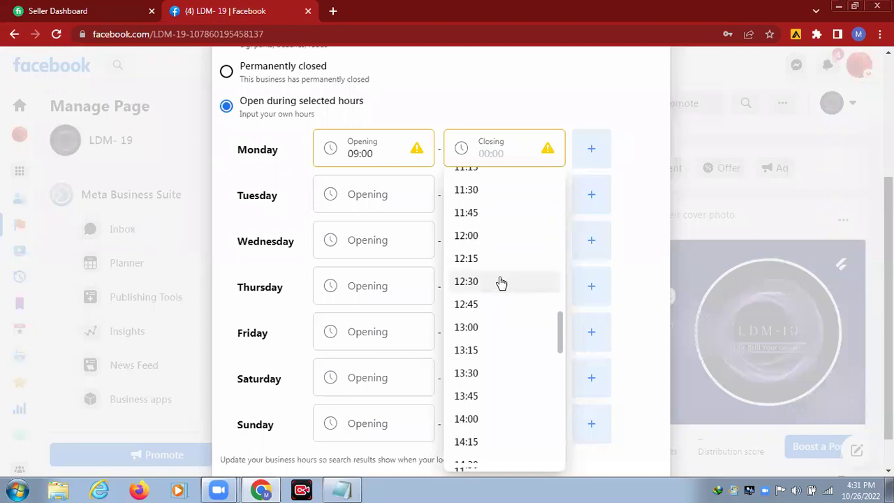
left_click(471, 235)
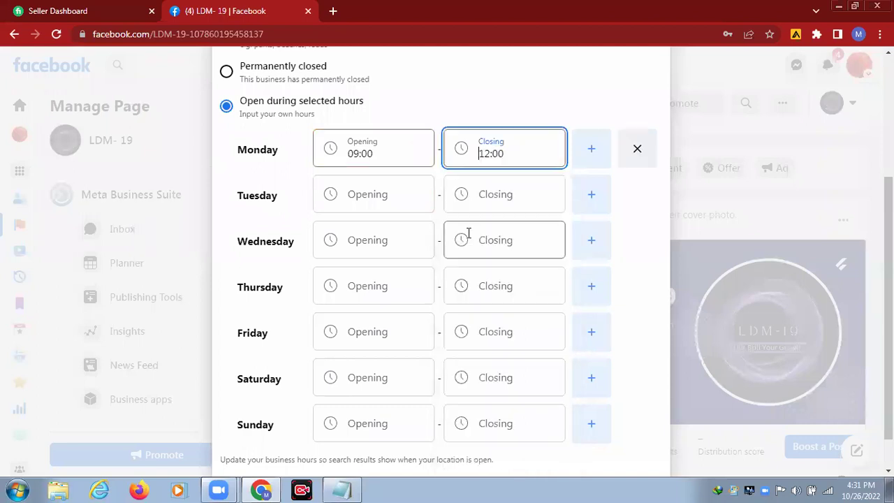
Step: Set Tuesday's business hours to open at 09:00 and close at 12:00
left_click(363, 190)
scroll(382, 368, "down", 3)
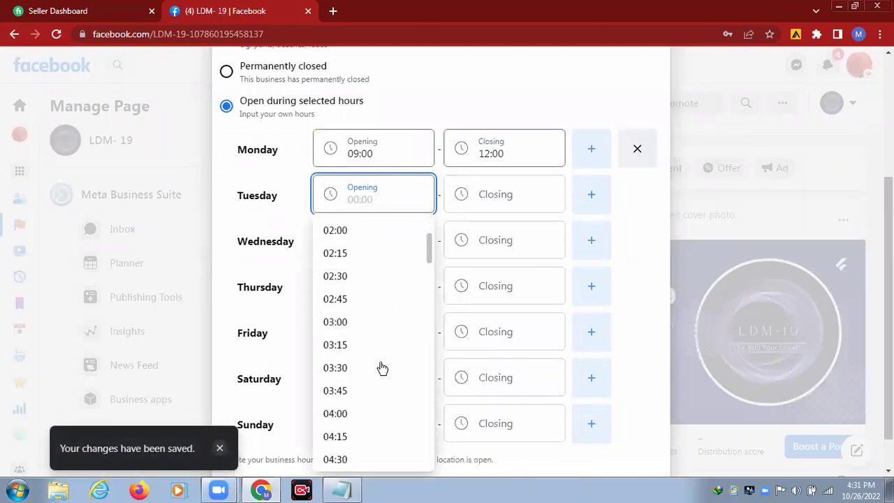
scroll(382, 368, "down", 4)
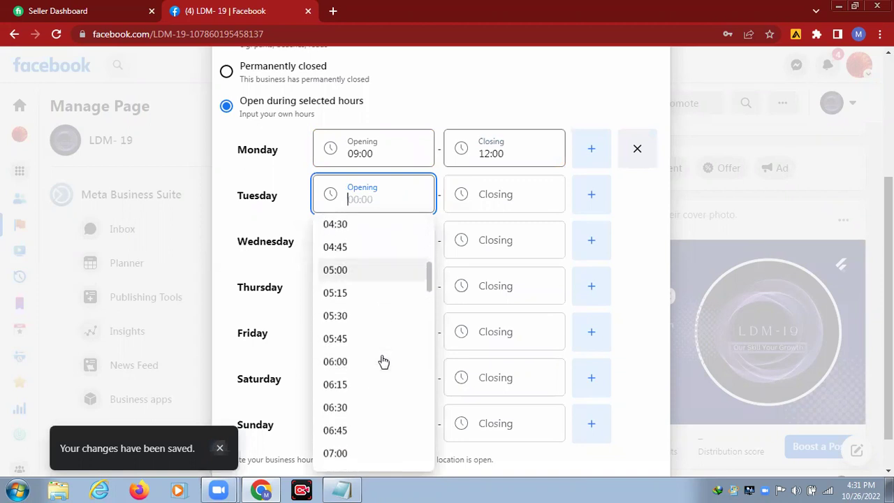
scroll(383, 361, "down", 5)
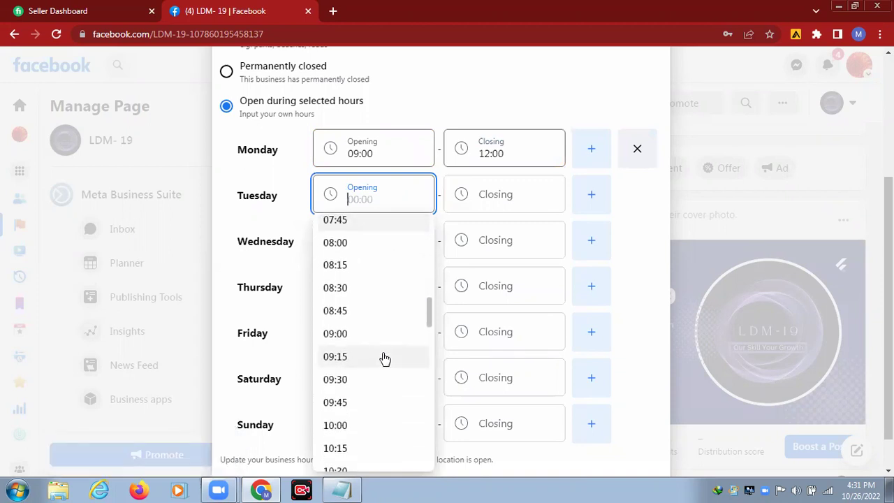
left_click(351, 337)
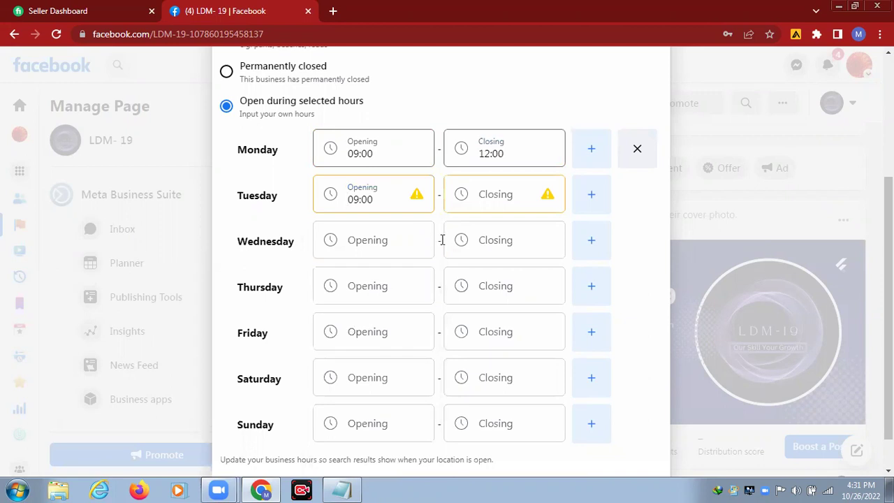
left_click(496, 193)
scroll(489, 271, "down", 8)
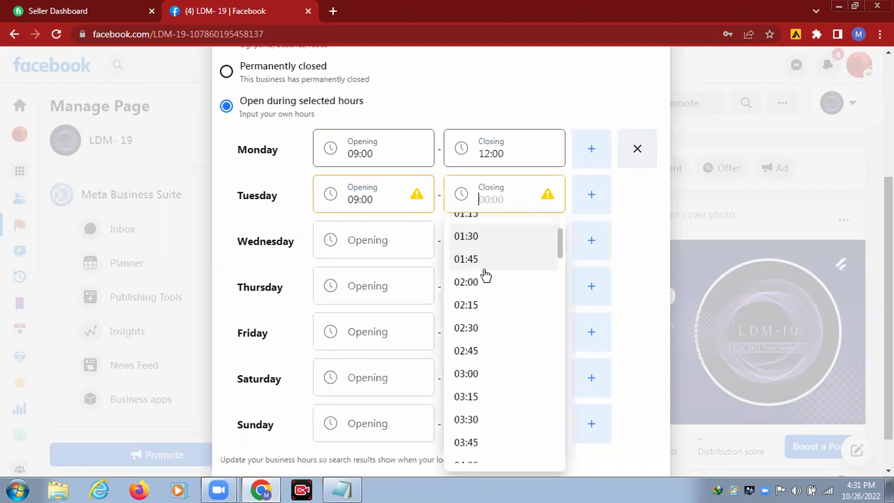
scroll(485, 275, "up", 2)
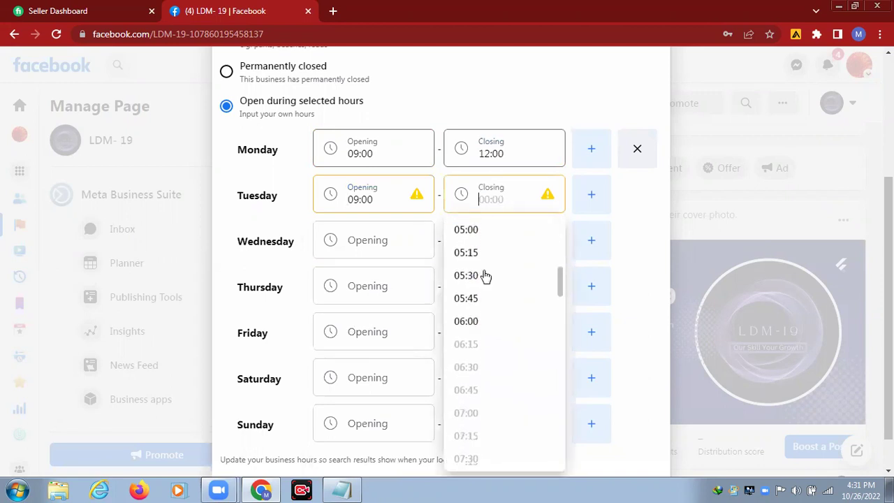
scroll(485, 275, "down", 12)
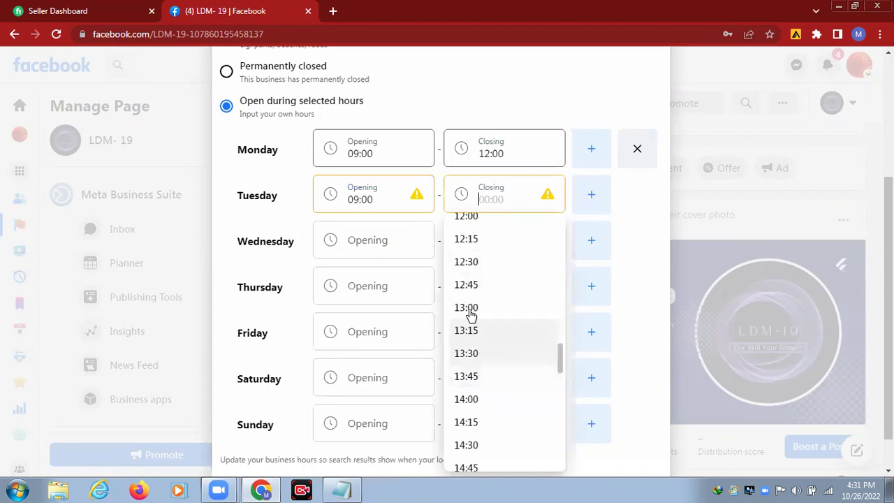
left_click(483, 219)
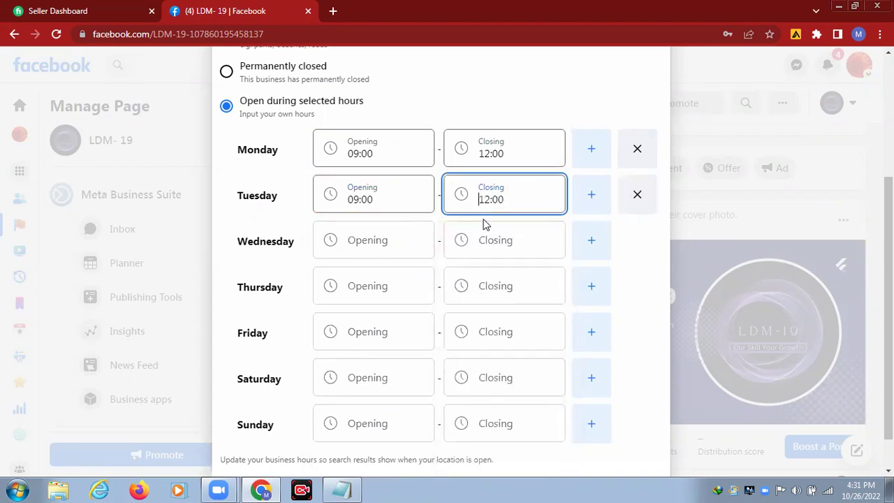
Step: Set Wednesday's business hours to open at 09:00 and close at 12:00
left_click(376, 241)
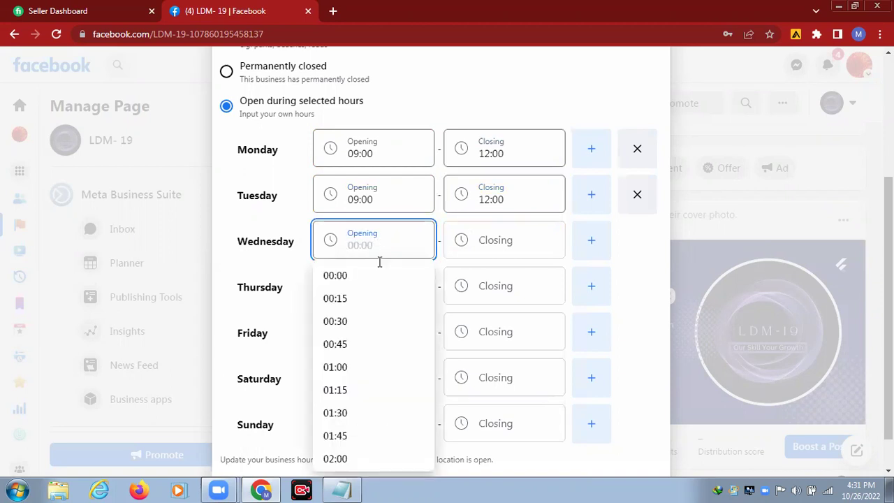
scroll(415, 382, "down", 10)
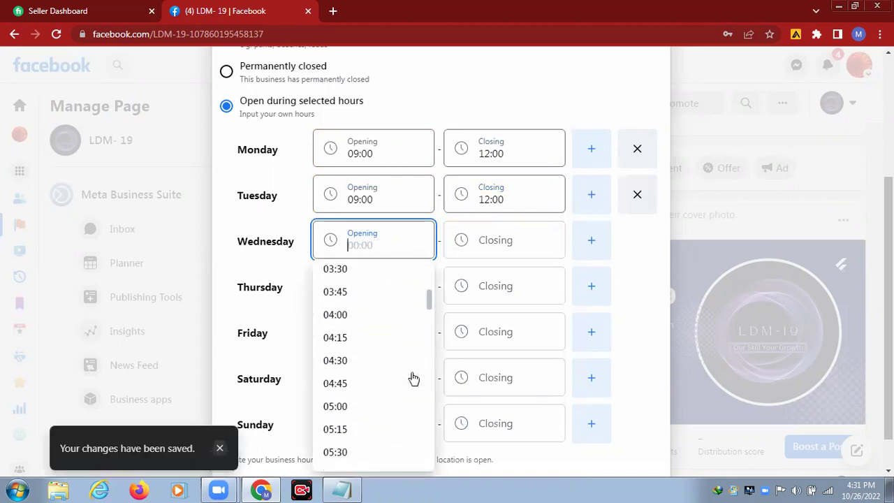
scroll(414, 378, "down", 3)
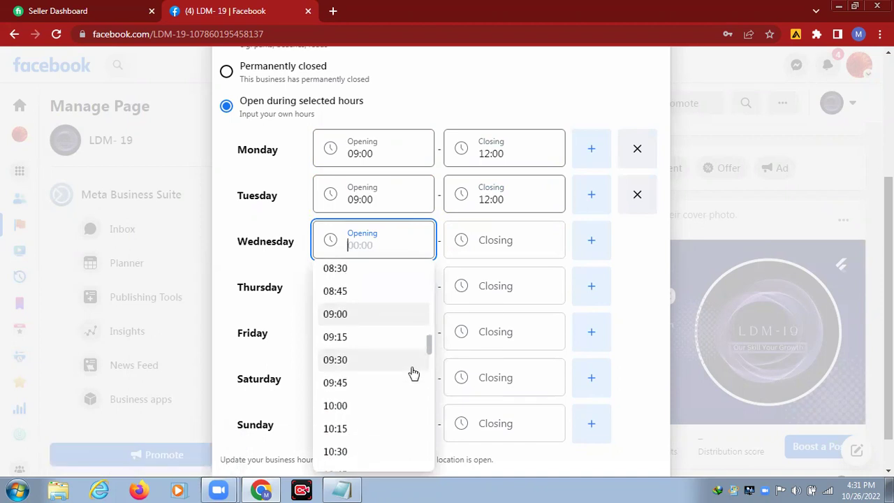
left_click(359, 314)
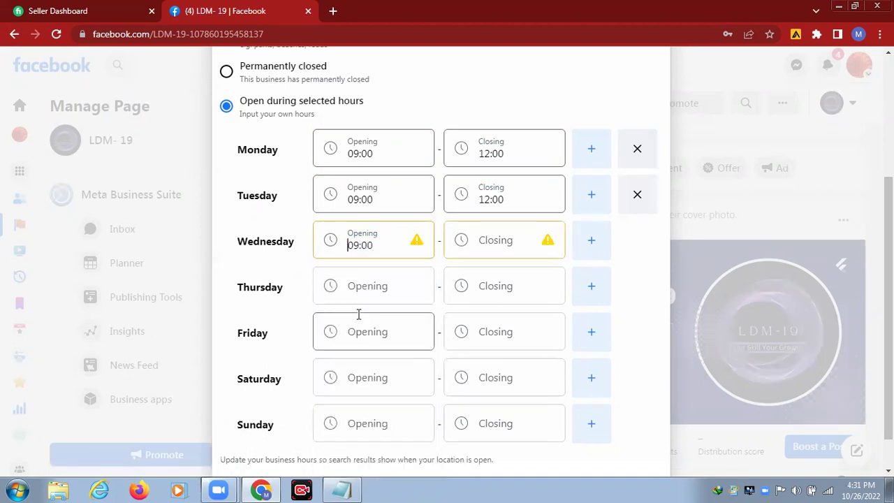
left_click(506, 241)
scroll(503, 373, "down", 7)
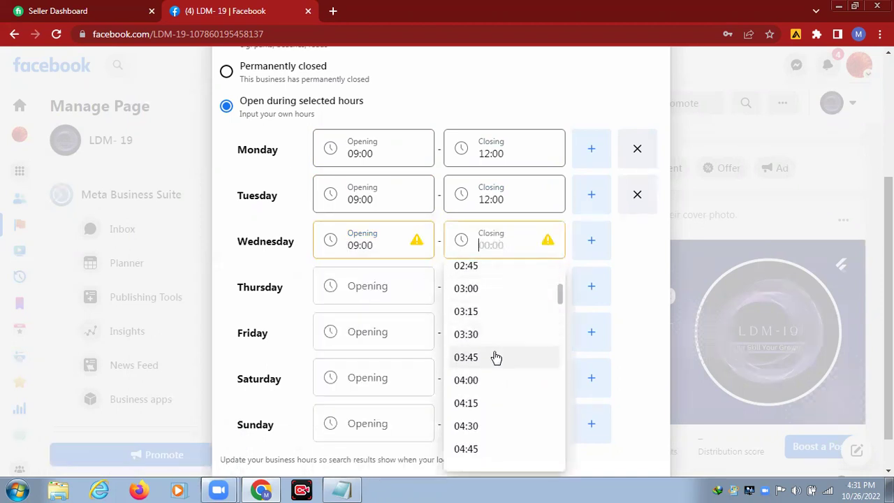
scroll(496, 357, "down", 10)
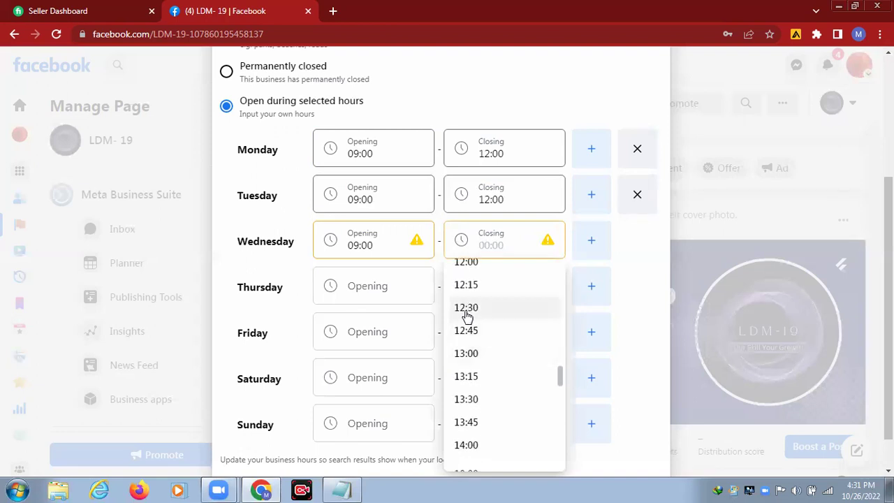
left_click(474, 268)
Step: Set Thursday's business hours to open at 09:00 and close at 12:00
left_click(383, 289)
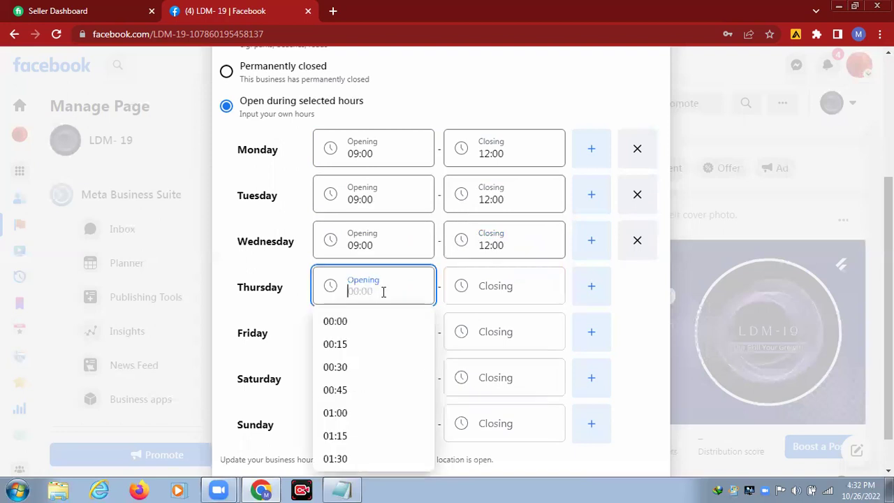
scroll(367, 365, "down", 4)
scroll(369, 367, "down", 5)
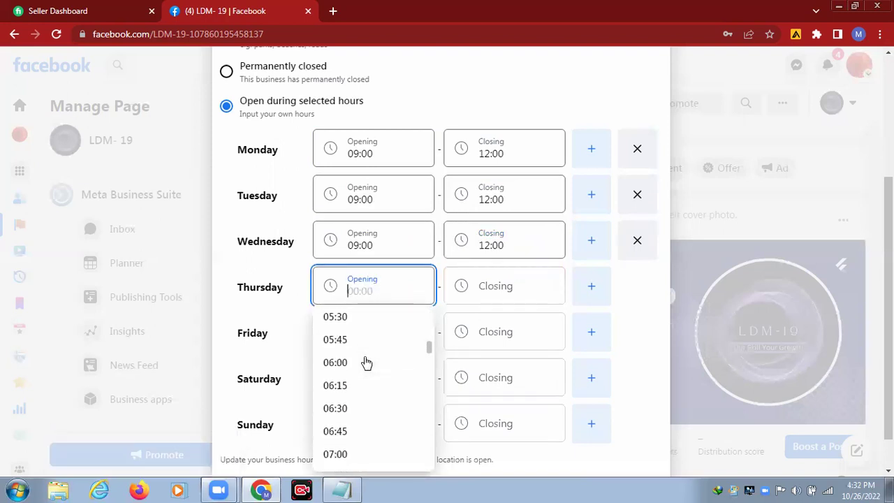
scroll(367, 362, "down", 5)
scroll(365, 361, "up", 1)
scroll(356, 321, "up", 1)
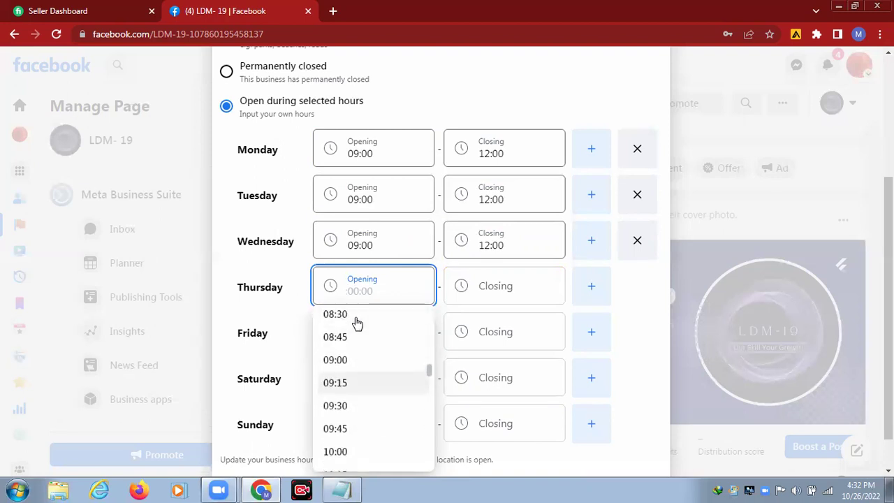
left_click(351, 359)
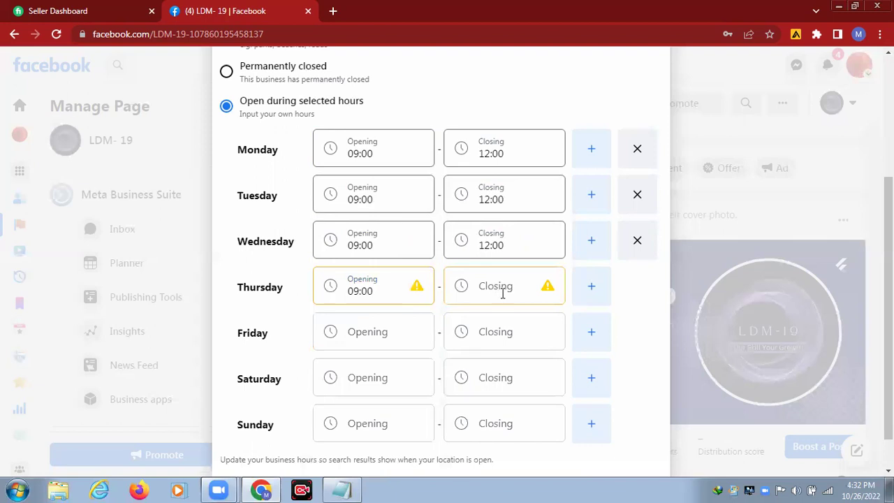
left_click(501, 292)
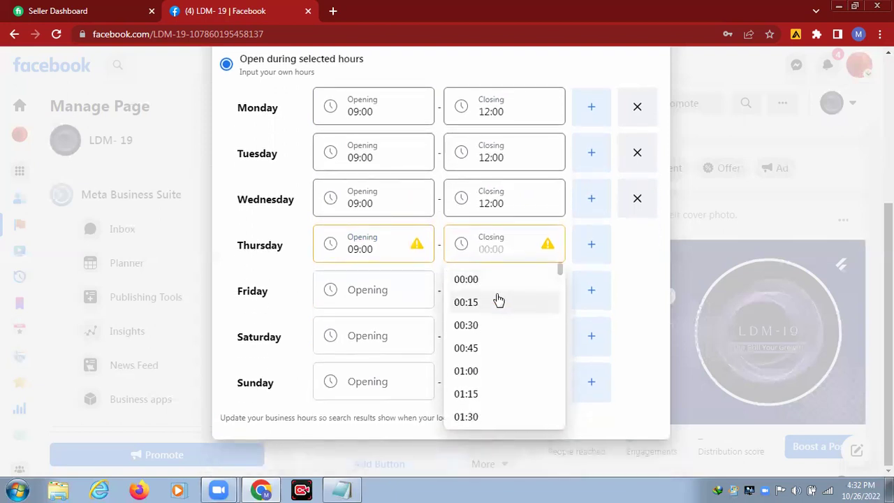
scroll(529, 294, "down", 12)
scroll(529, 292, "down", 6)
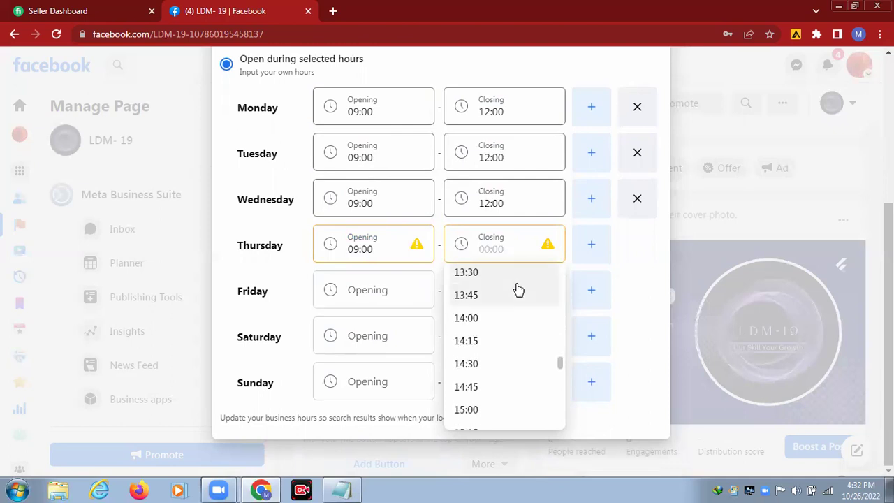
scroll(518, 290, "up", 2)
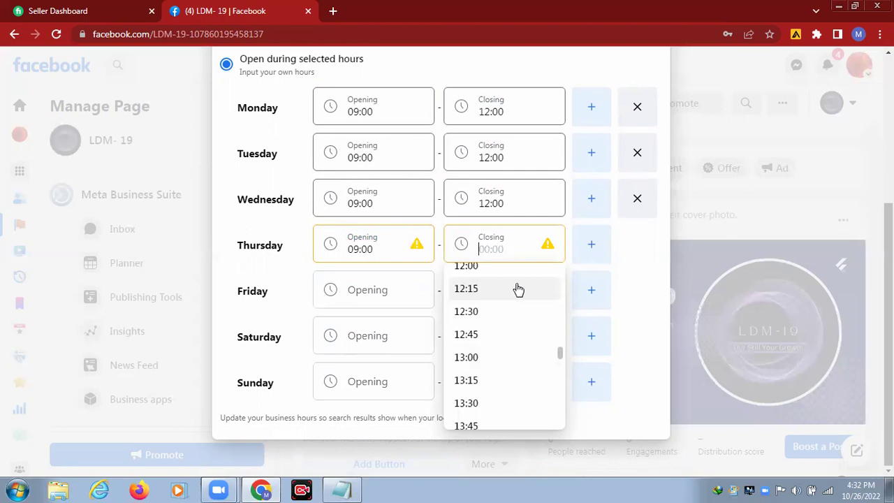
left_click(496, 269)
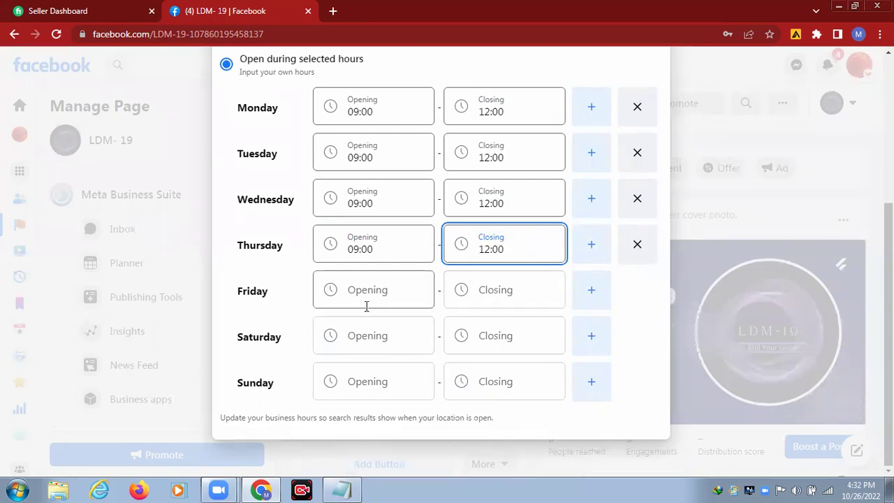
Step: Set Saturday's business hours to open at 09:00 and close at 12:00, leaving Friday blank
left_click(384, 334)
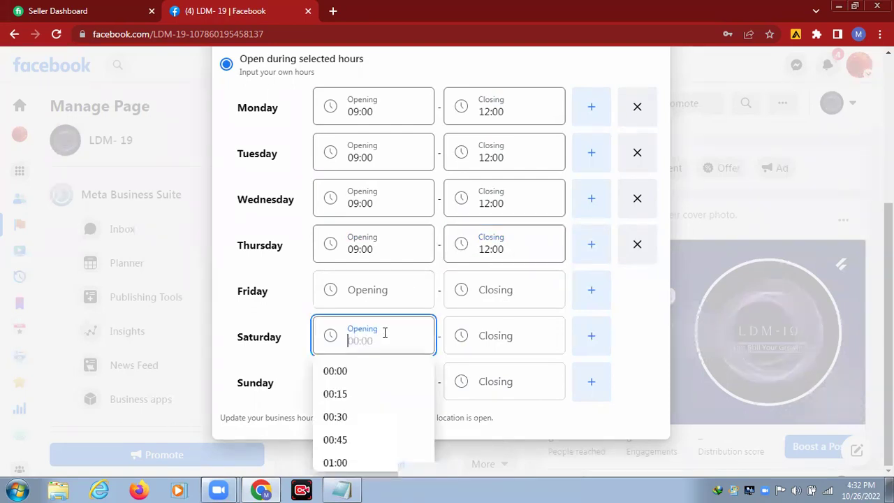
scroll(424, 383, "down", 2)
scroll(425, 383, "down", 7)
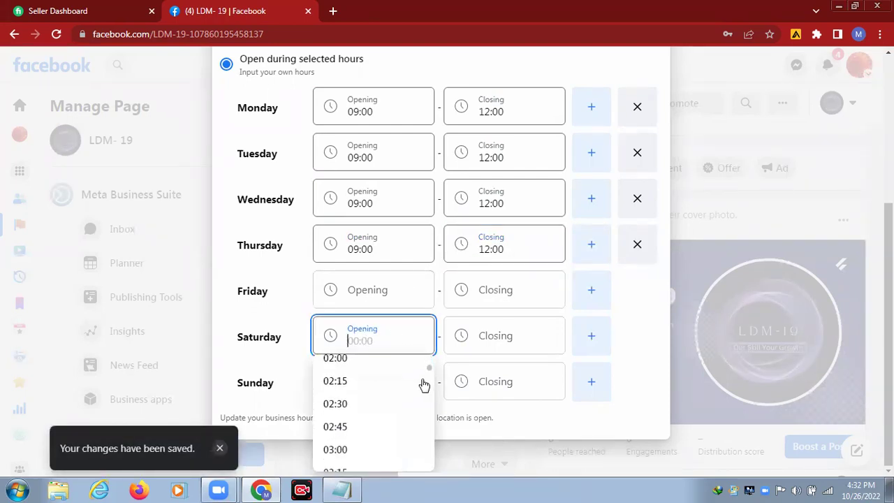
scroll(425, 384, "down", 4)
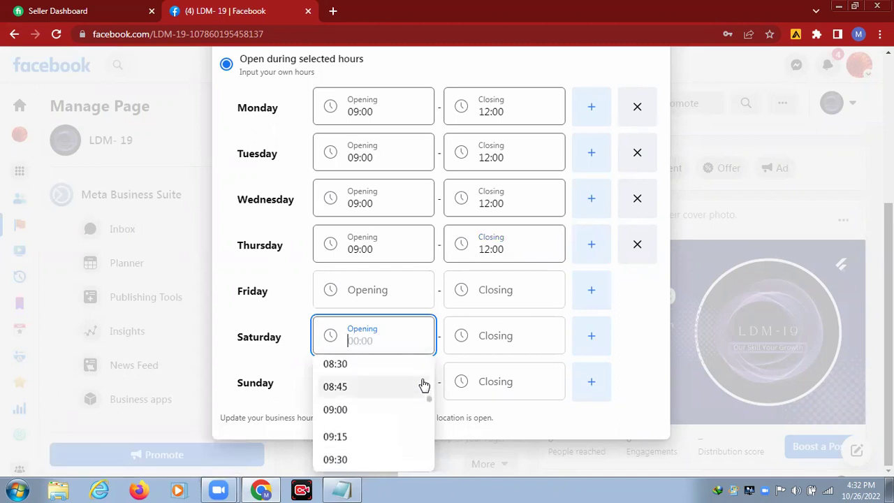
left_click(380, 409)
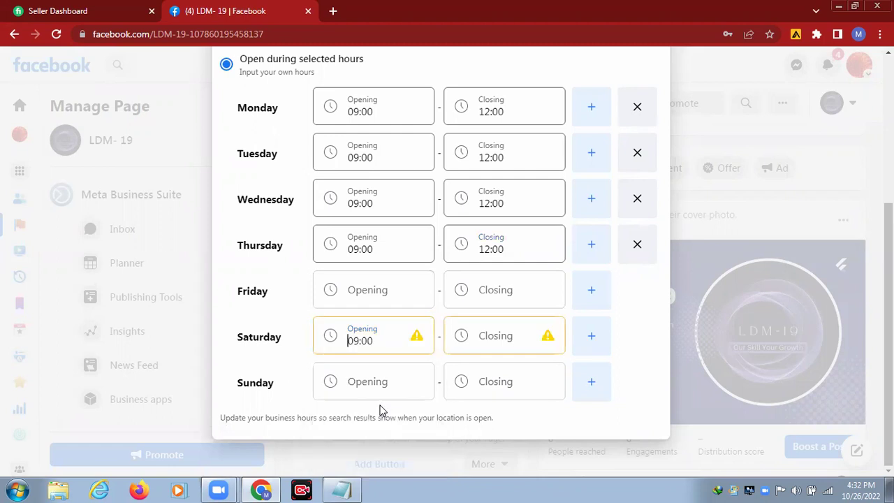
left_click(517, 341)
scroll(514, 389, "down", 5)
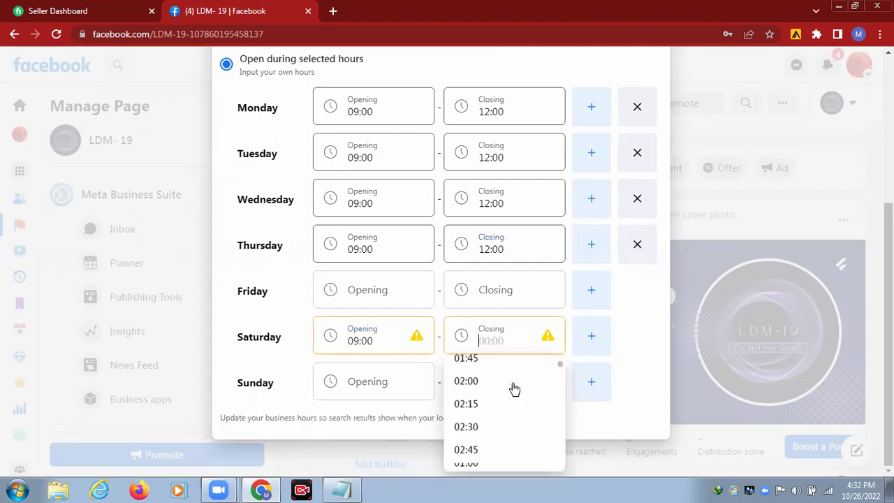
scroll(515, 389, "down", 9)
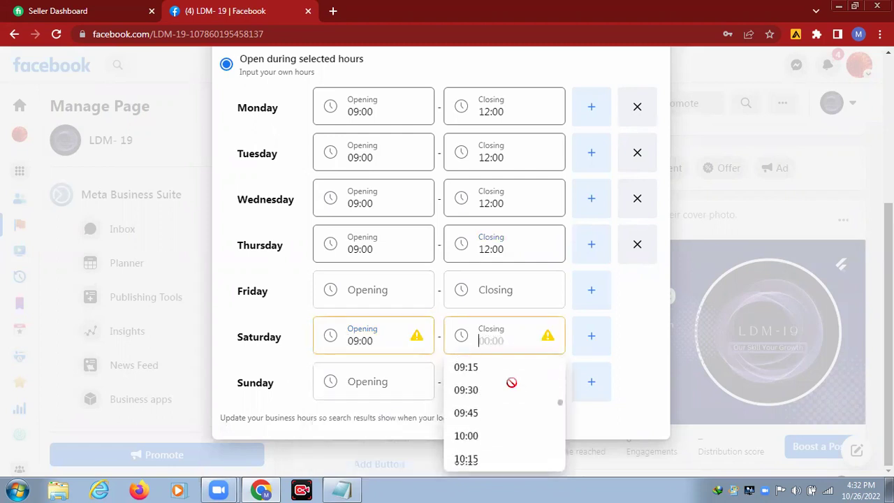
scroll(511, 386, "down", 2)
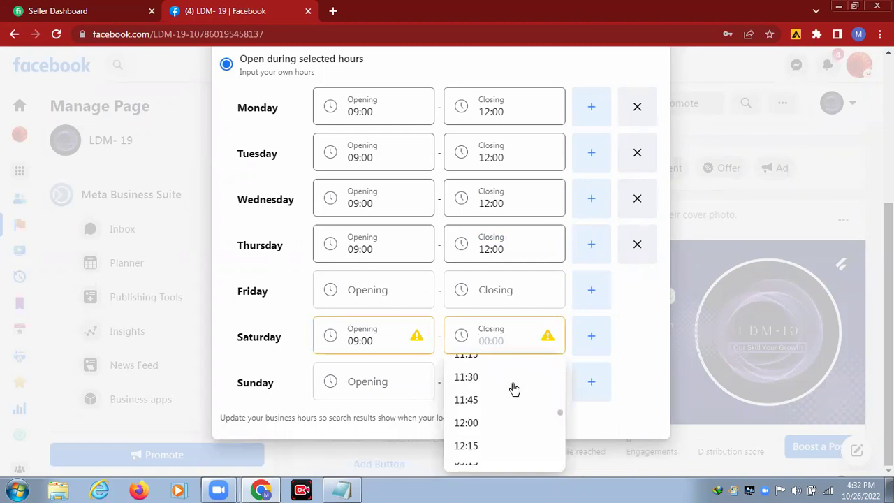
left_click(484, 423)
Step: Set Sunday's business hours to open at 09:00 and close at 12:00
left_click(379, 381)
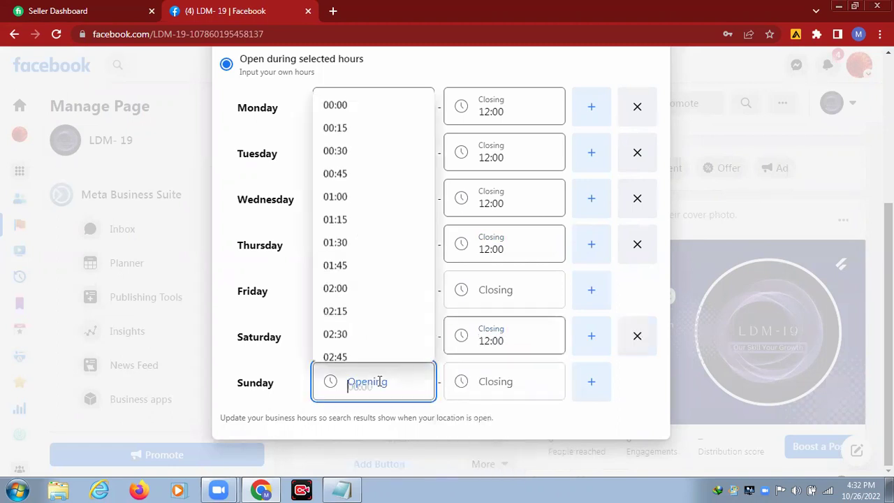
scroll(384, 183, "down", 2)
scroll(383, 190, "down", 5)
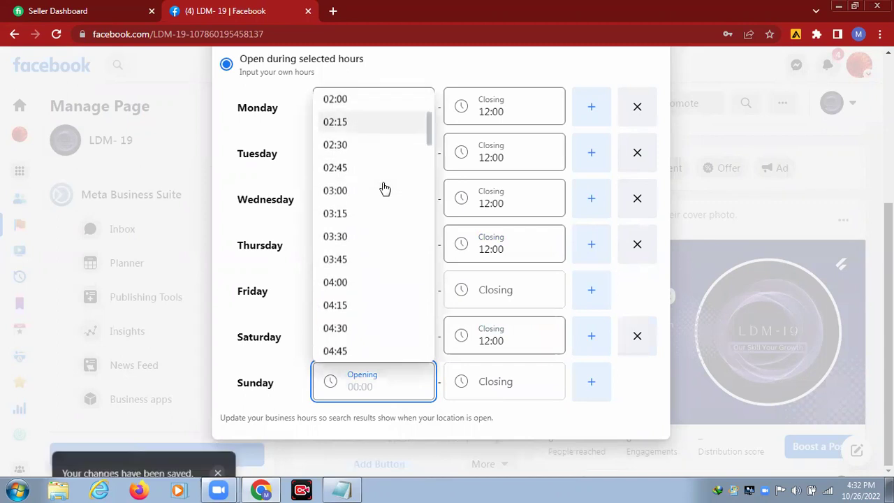
scroll(381, 197, "down", 4)
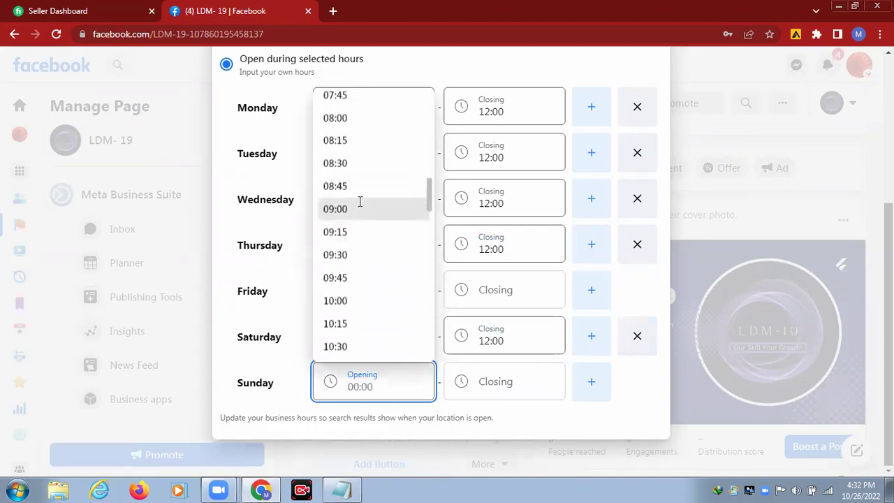
left_click(359, 207)
left_click(488, 378)
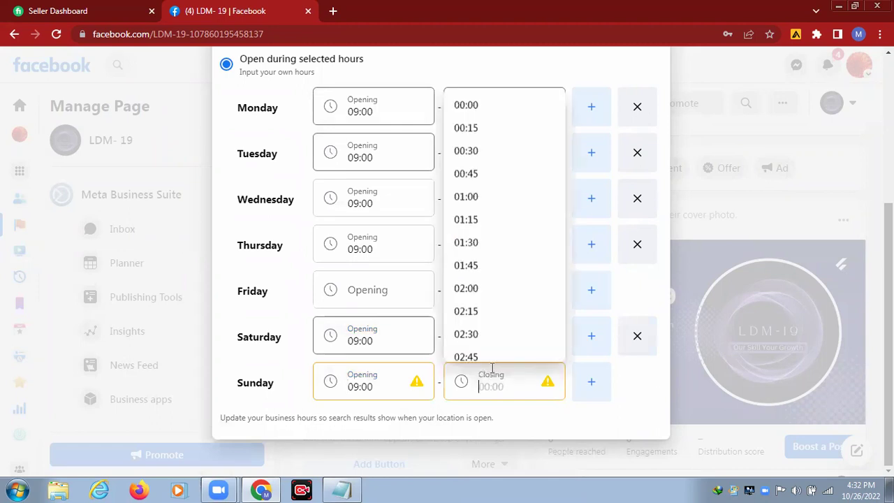
scroll(539, 221, "down", 3)
scroll(542, 222, "down", 8)
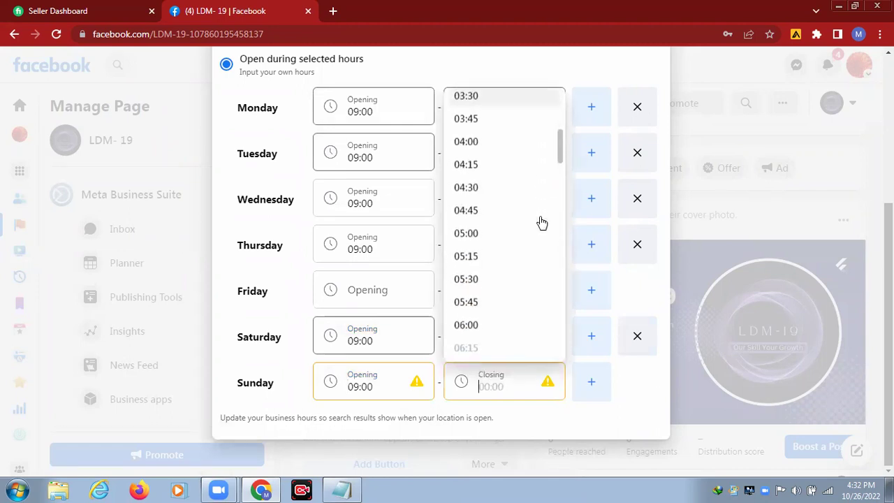
scroll(540, 222, "down", 2)
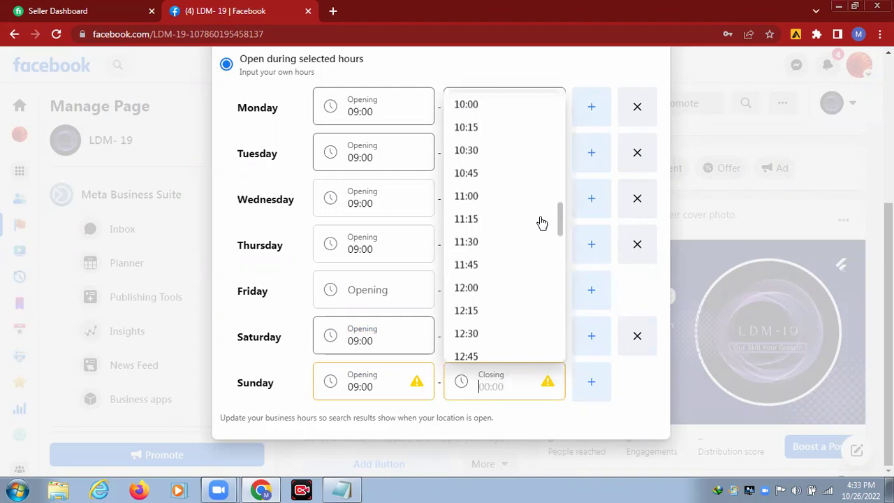
left_click(493, 288)
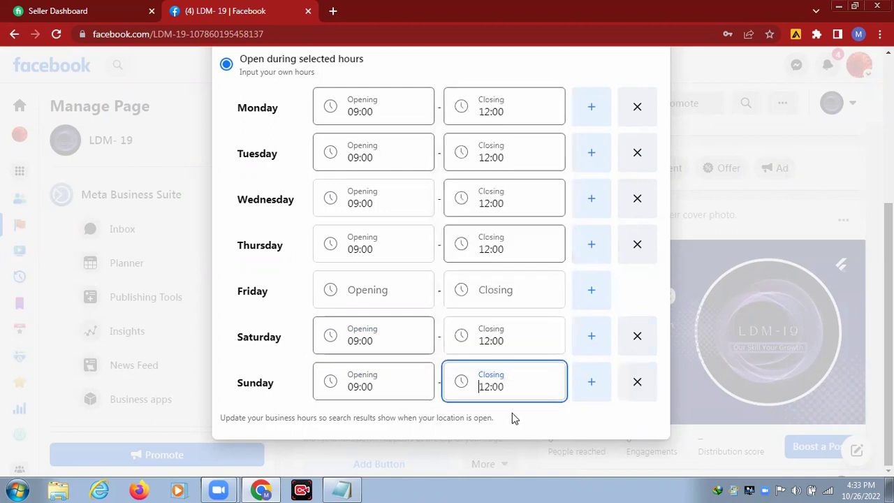
Step: Review the entered weekly business hours and close the Edit Page info dialog
scroll(668, 427, "up", 3)
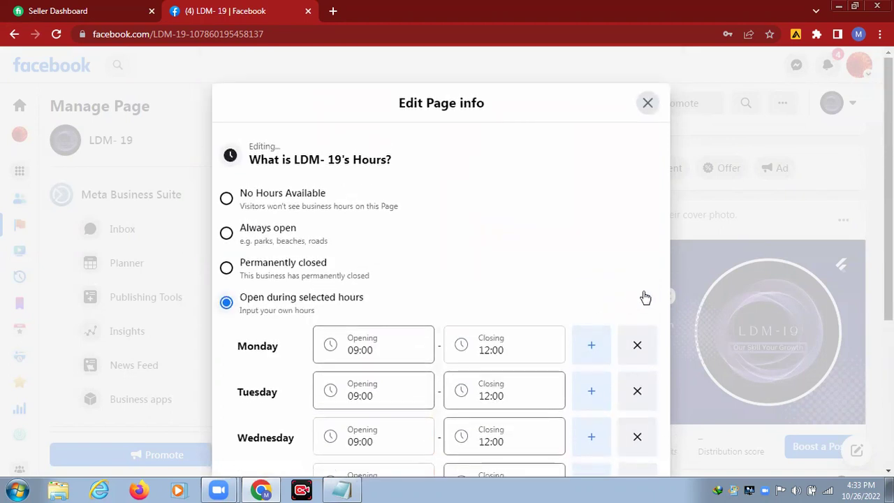
scroll(668, 356, "down", 3)
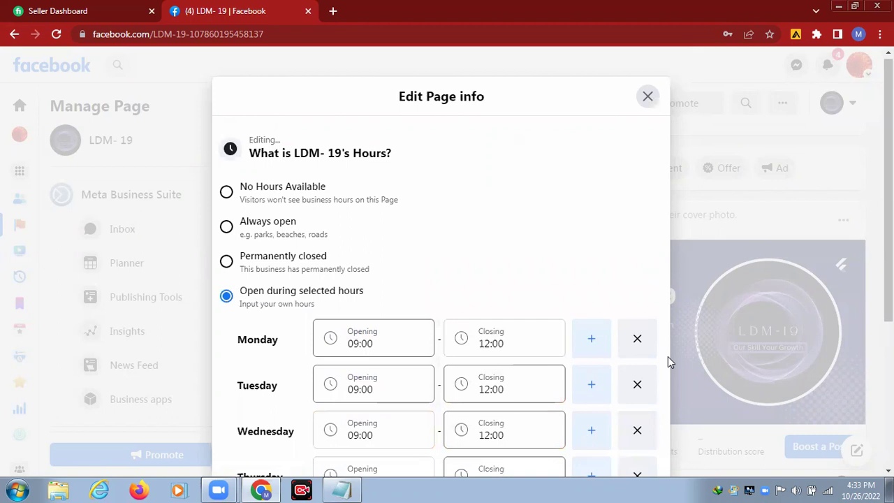
left_click(466, 417)
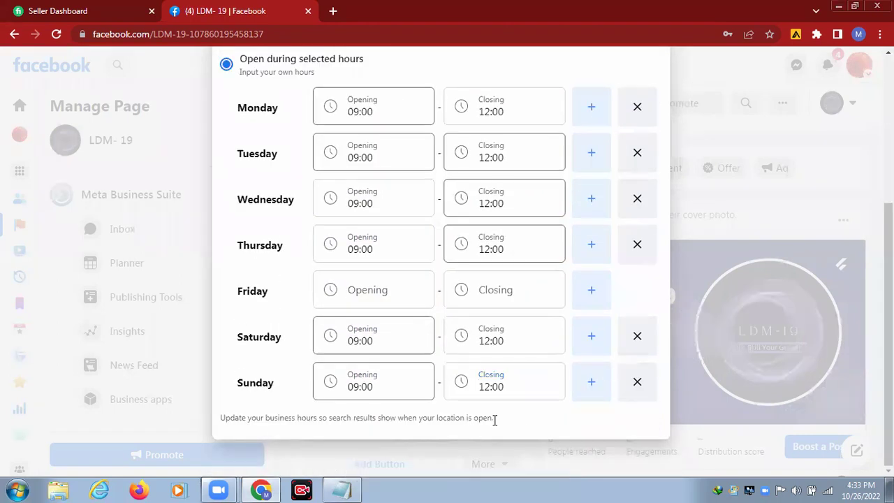
scroll(677, 352, "up", 3)
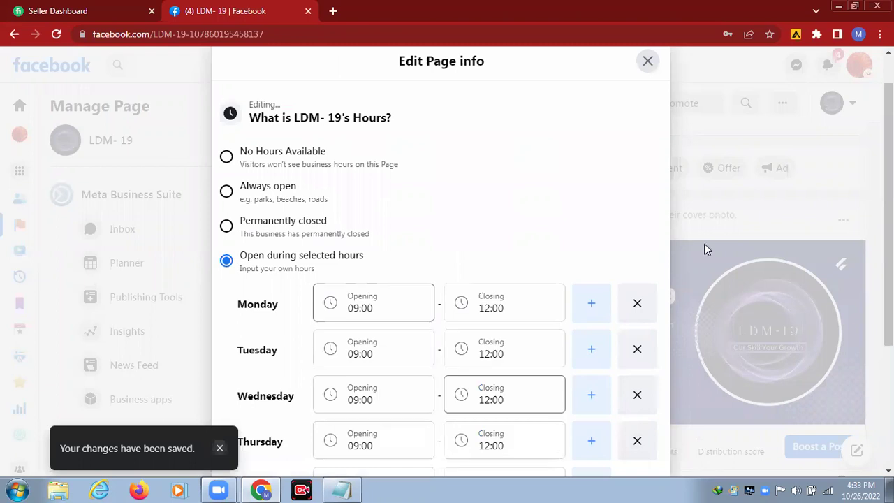
scroll(704, 244, "up", 1)
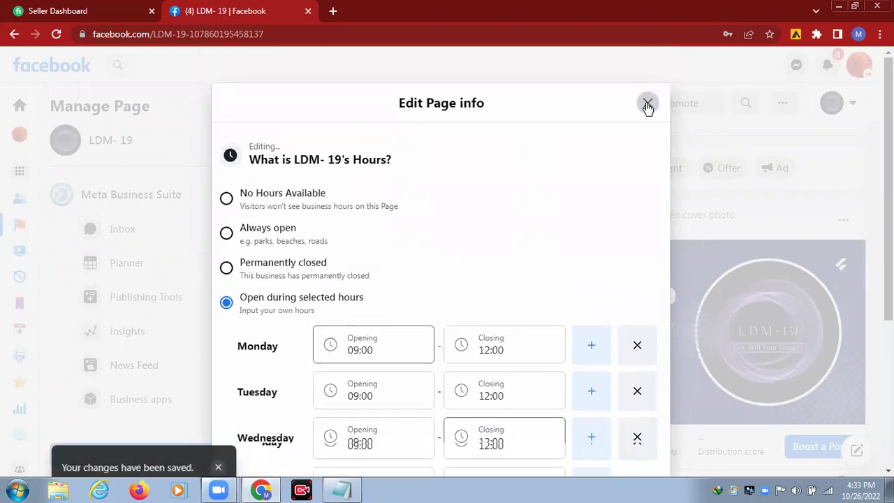
left_click(647, 103)
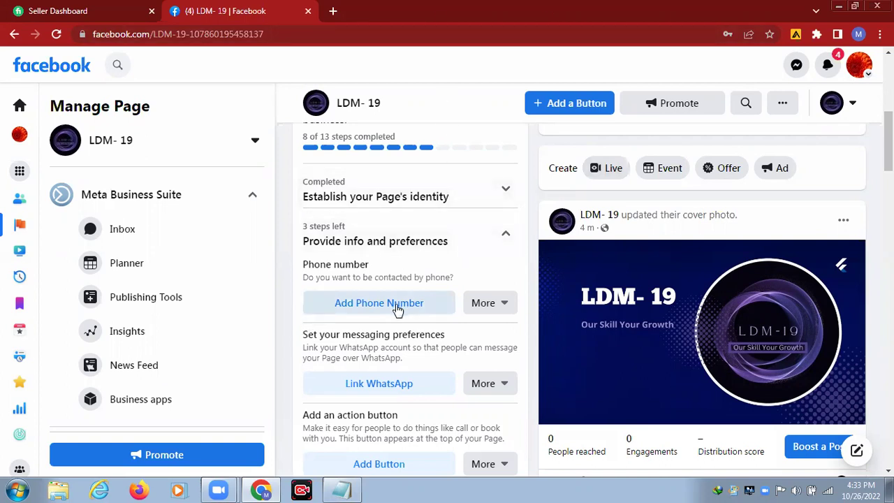
Step: Mark the Phone number item of the Page setup checklist as "This doesn't apply to my Page"
left_click(493, 305)
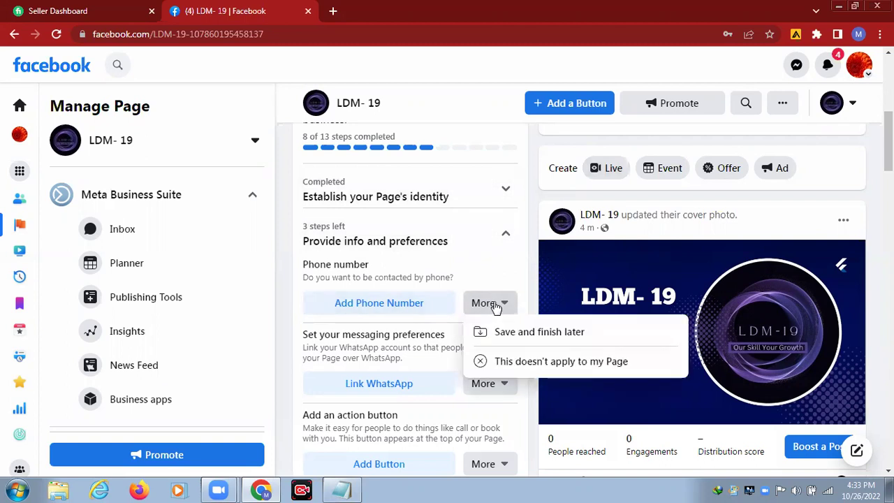
left_click(535, 366)
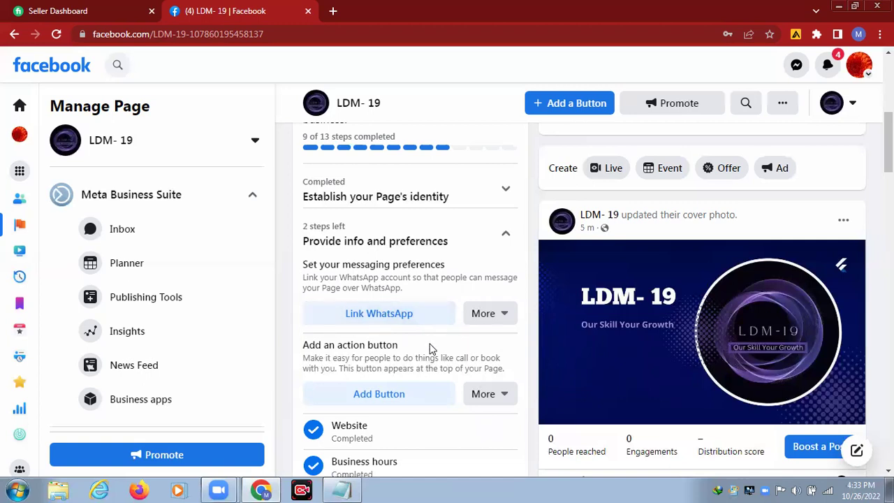
left_click(378, 313)
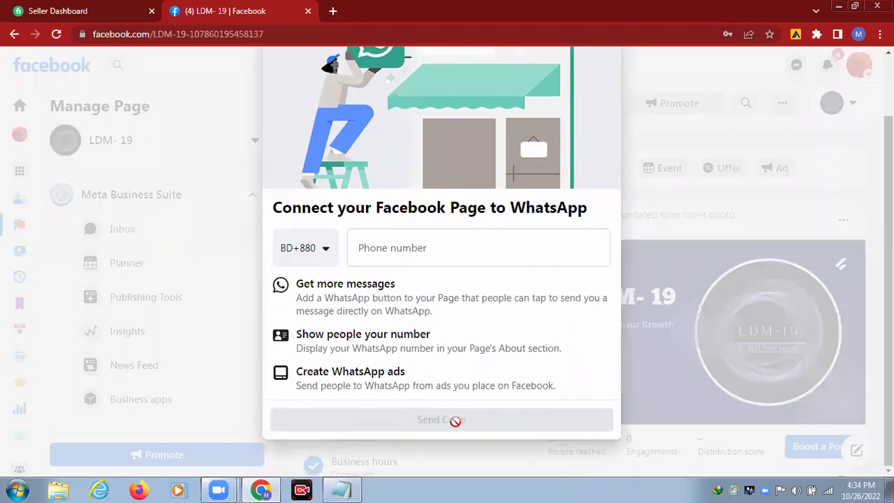
scroll(666, 186, "up", 1)
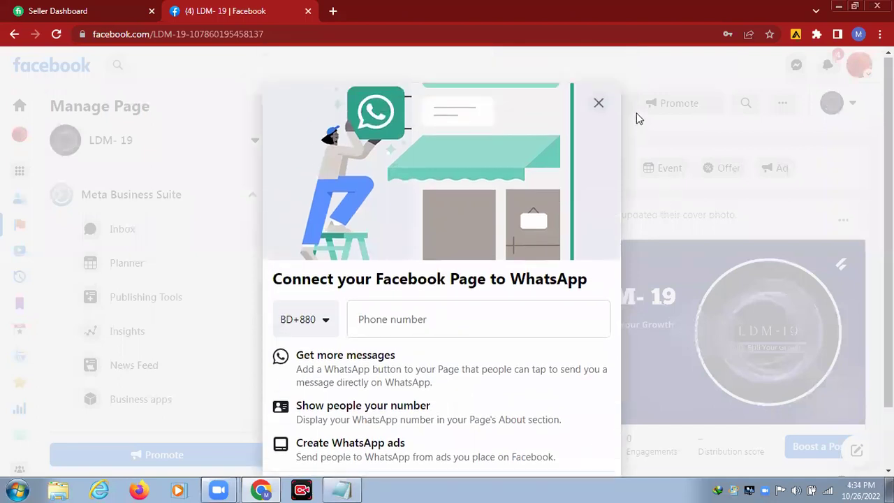
left_click(601, 106)
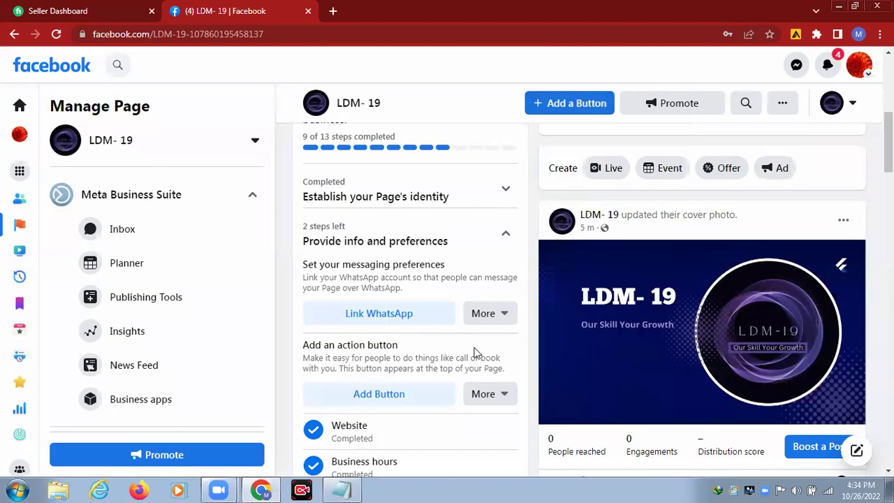
Step: Mark the WhatsApp messaging preferences item of the setup checklist as "This doesn't apply to my Page"
left_click(506, 315)
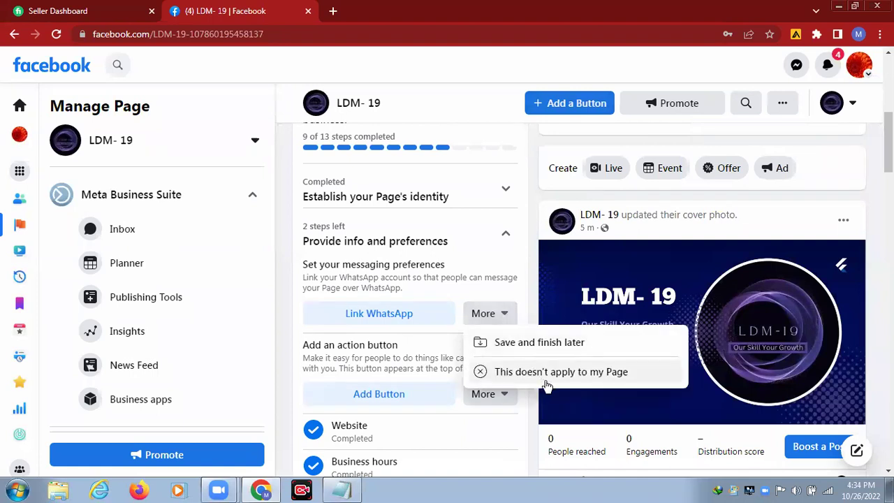
left_click(569, 374)
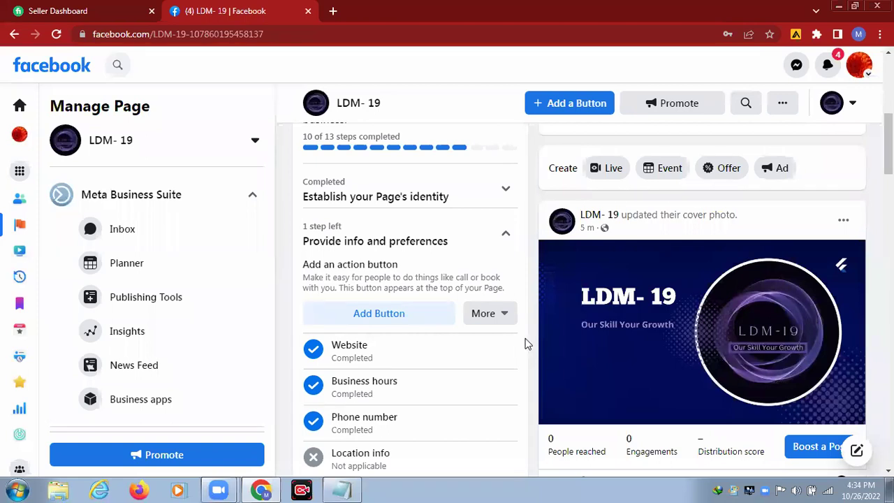
Step: Add an action button to the Page from the setup checklist, choosing Send Message as the visitor action
scroll(527, 343, "down", 2)
scroll(522, 338, "up", 1)
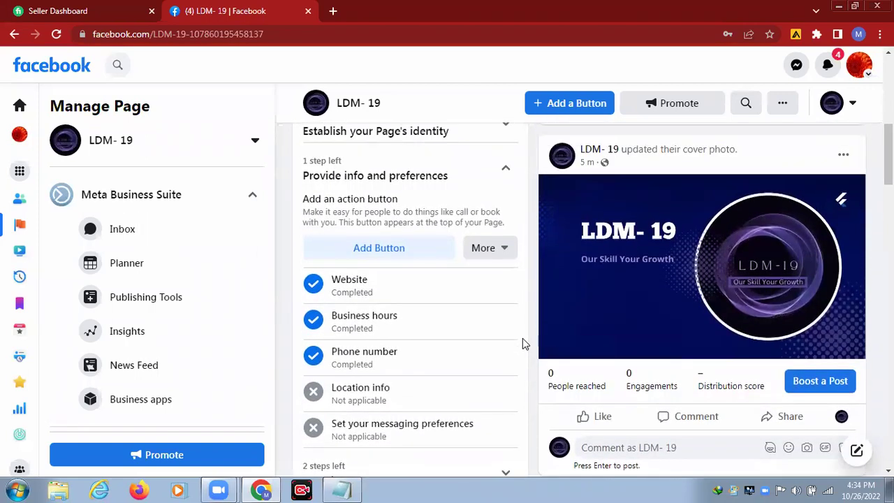
left_click(395, 255)
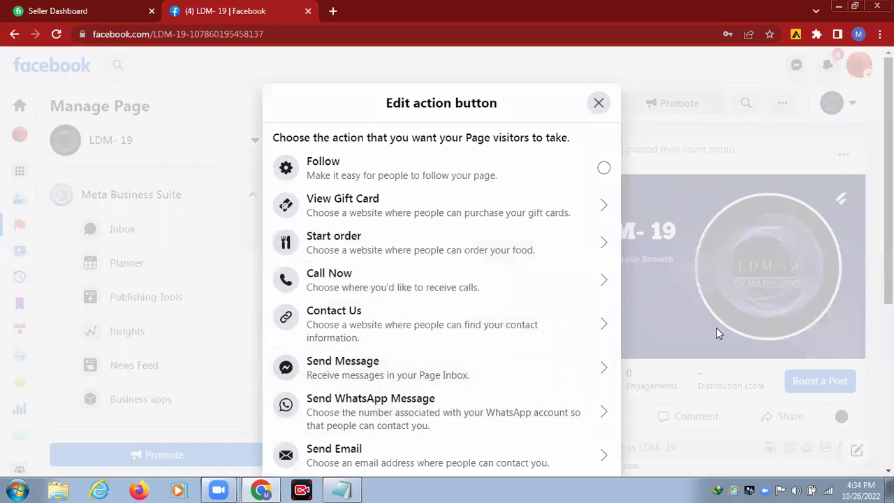
scroll(716, 333, "down", 2)
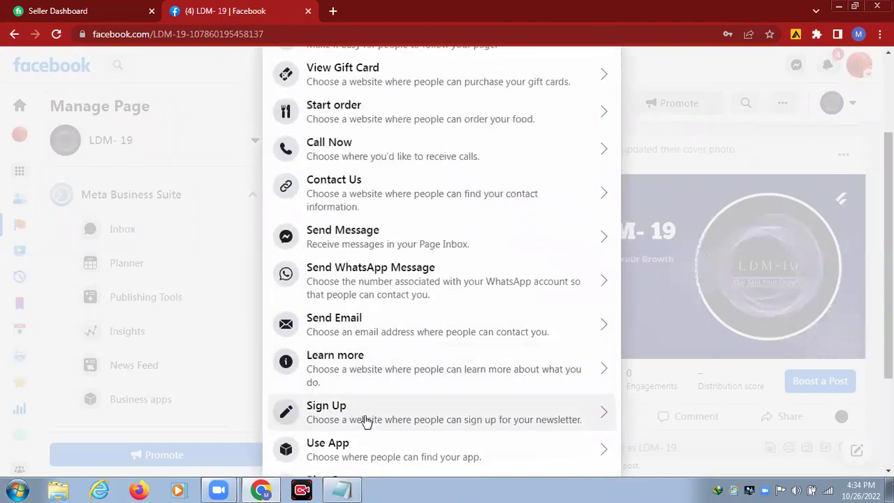
scroll(377, 422, "down", 3)
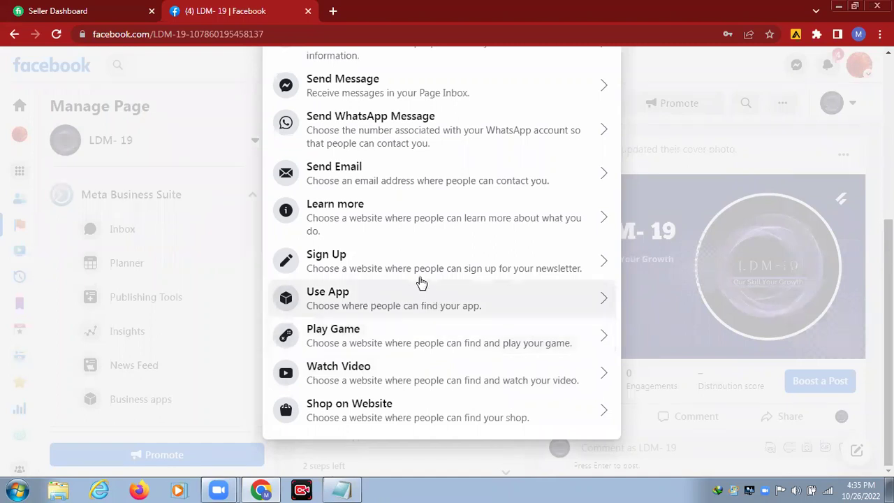
scroll(391, 267, "up", 1)
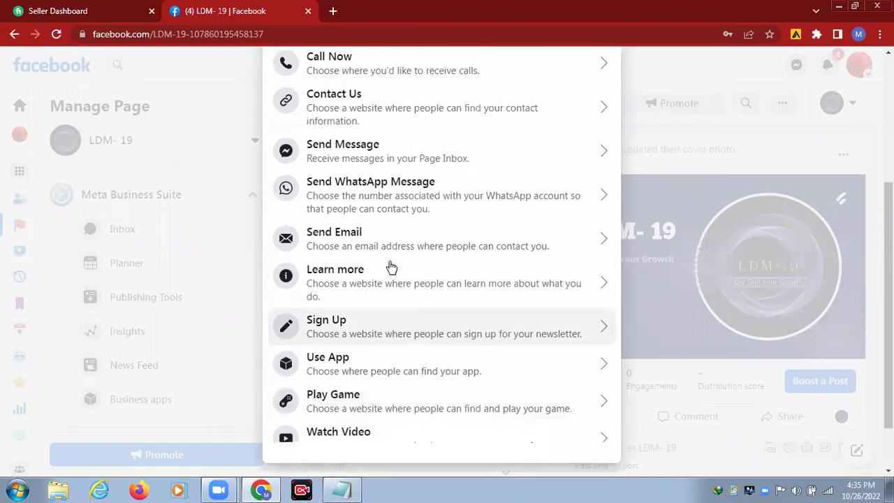
scroll(396, 284, "up", 2)
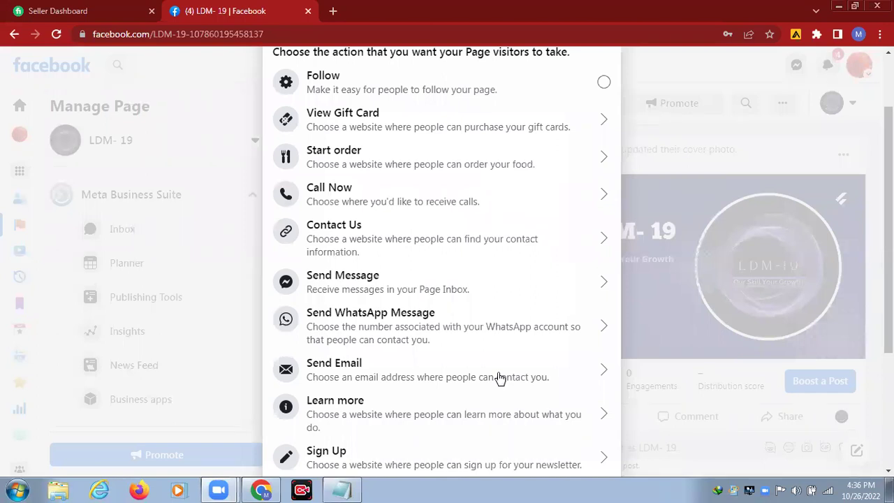
left_click(570, 199)
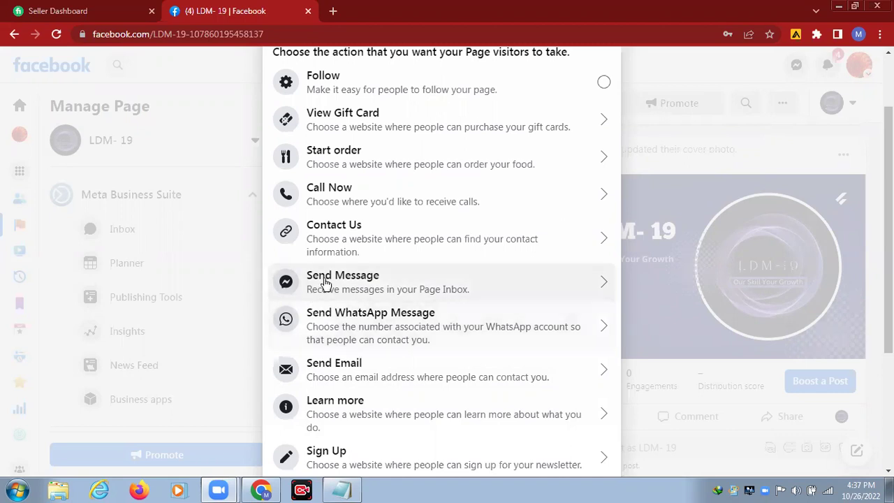
left_click(434, 284)
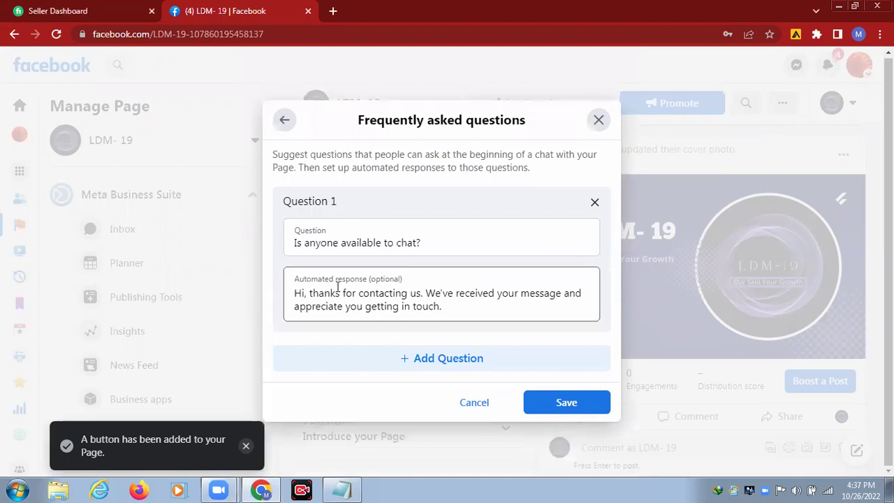
Step: Add a second frequently asked question with the question text "I need help."
left_click(383, 243)
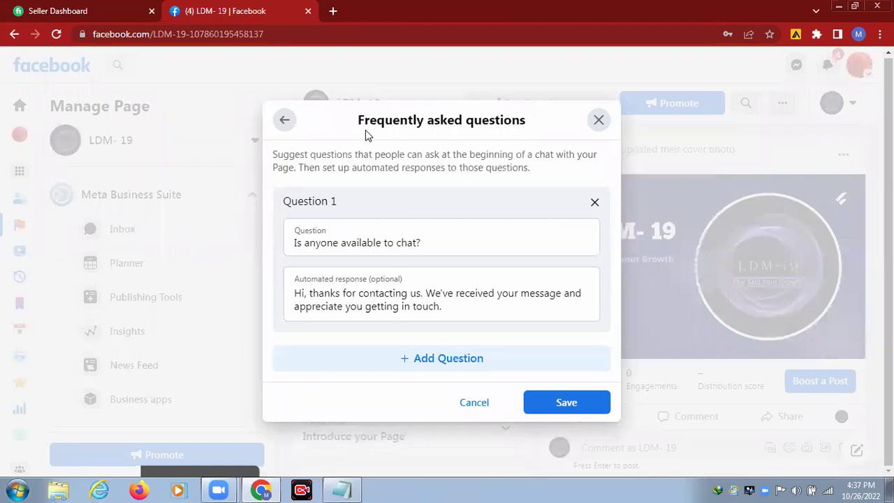
left_click(426, 363)
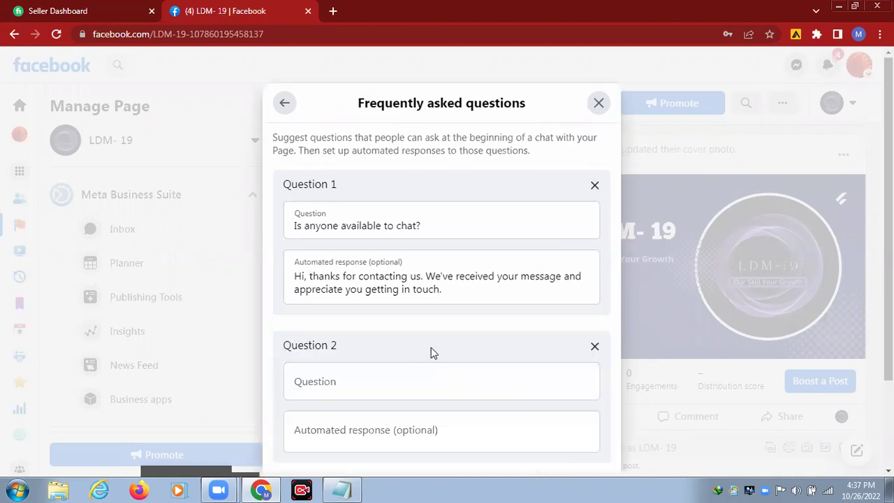
scroll(611, 277, "down", 3)
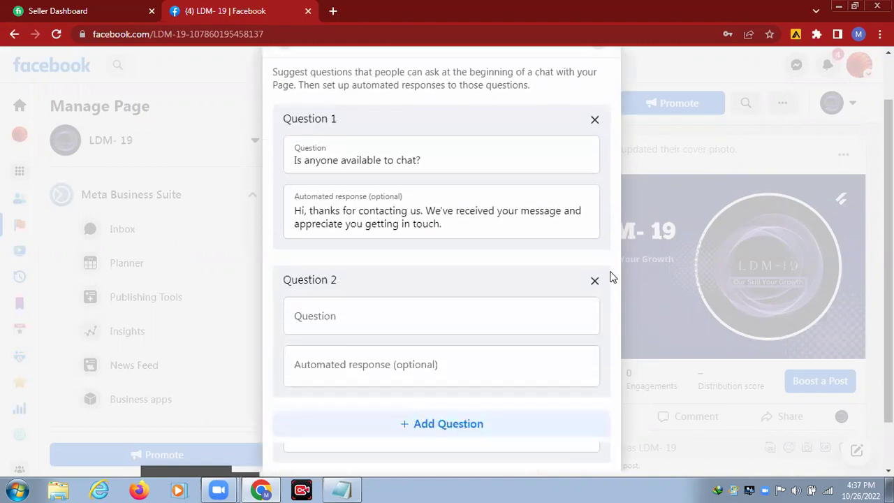
left_click(483, 259)
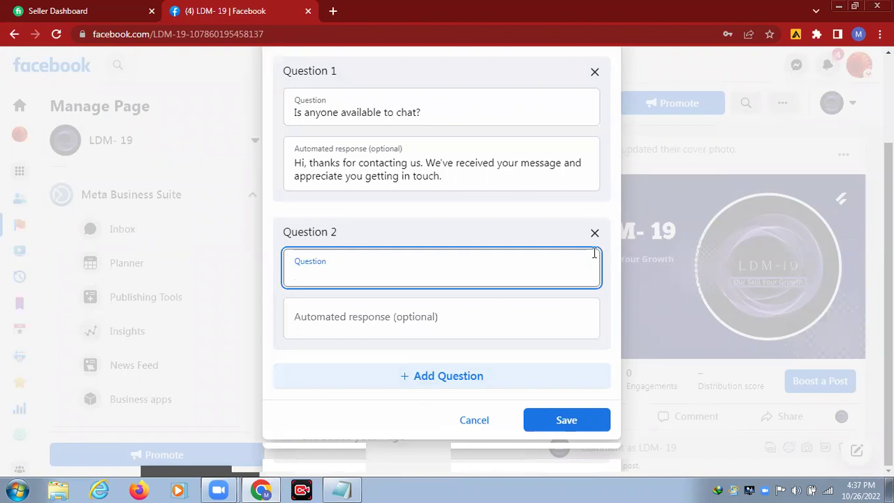
type("I n")
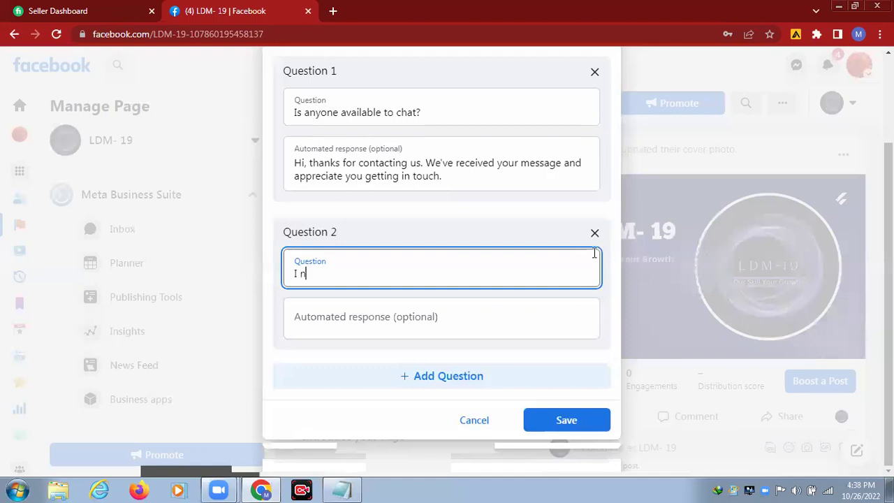
type("eed help.")
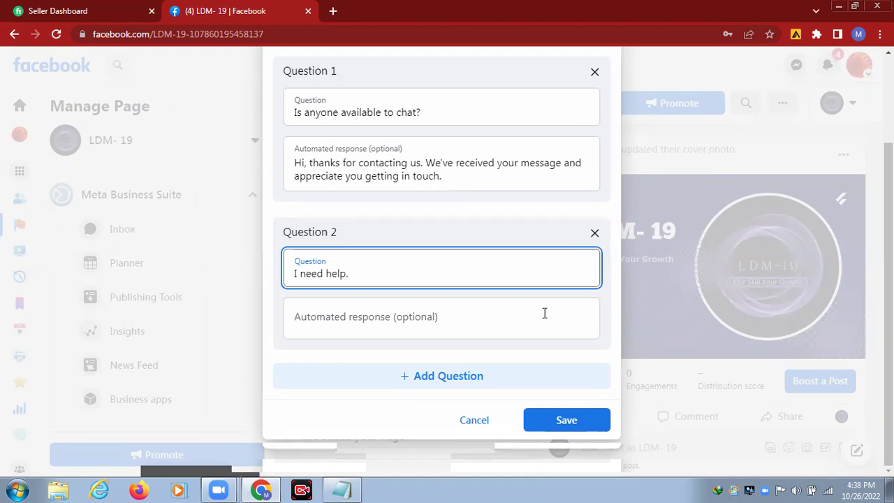
Step: Set Question 2's automated response to "Yes please, tell us how can I help you?" and save the frequently asked questions
left_click(410, 315)
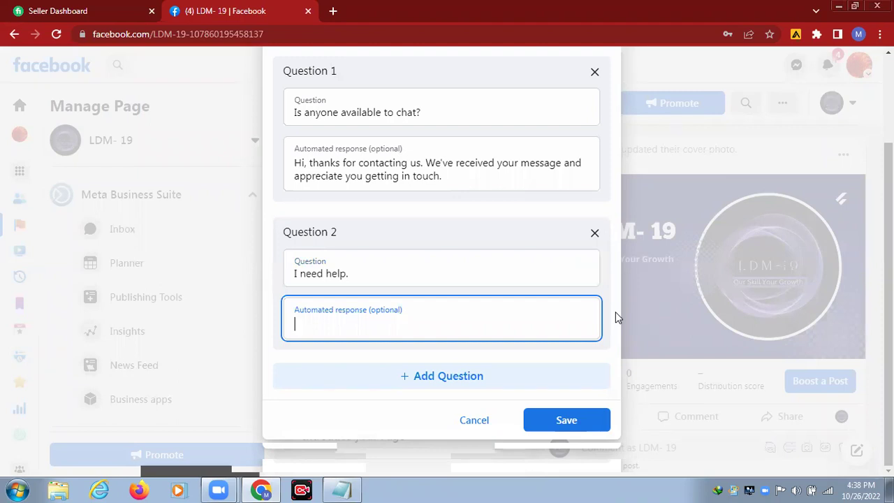
type("Yes, please")
left_click(312, 323)
key("BackSpace")
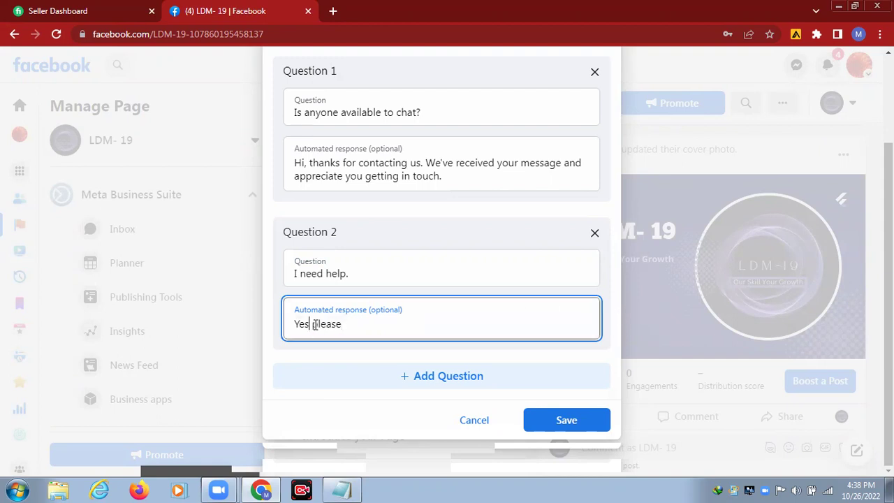
left_click(352, 322)
type(".")
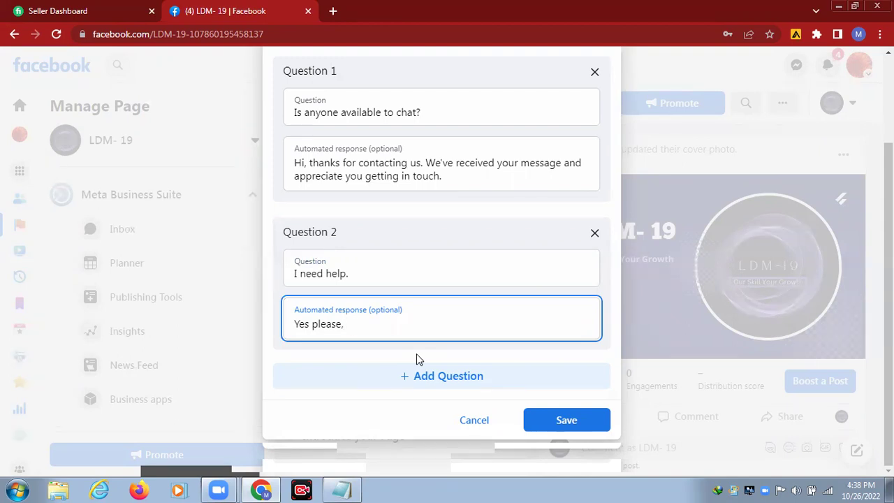
type(" tell us how can I hel")
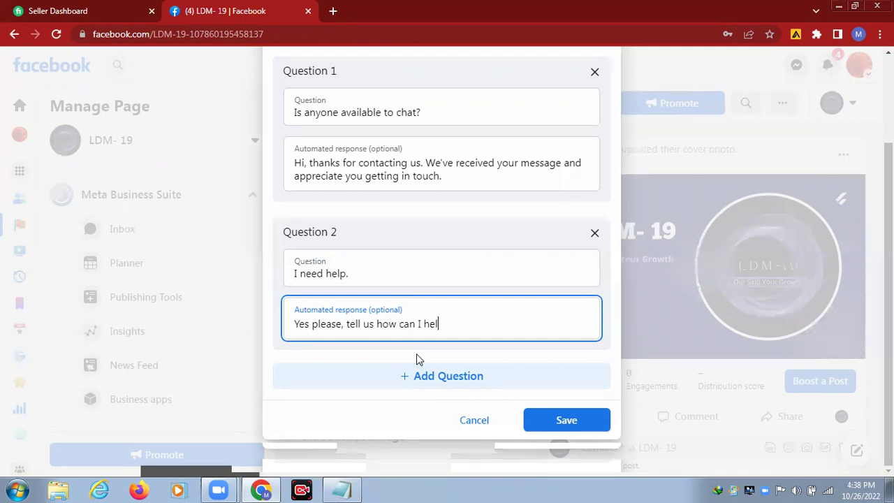
type("p you")
type("?")
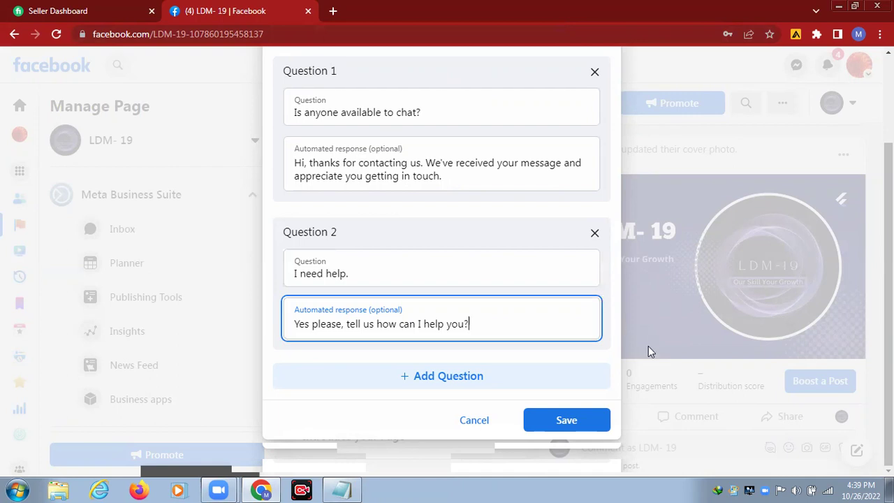
left_click(567, 420)
mouse_move(579, 423)
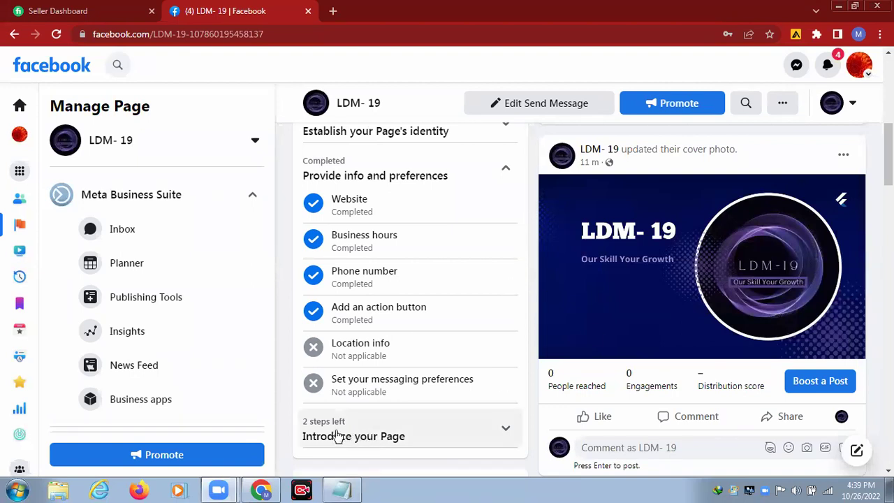
Step: Expand the Introduce your Page section of the setup checklist and open the friend invitation list
left_click(505, 431)
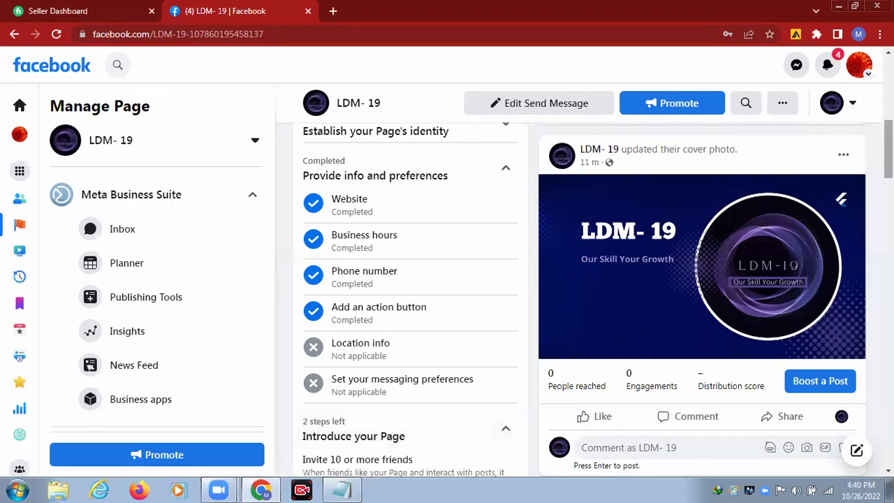
scroll(584, 300, "down", 5)
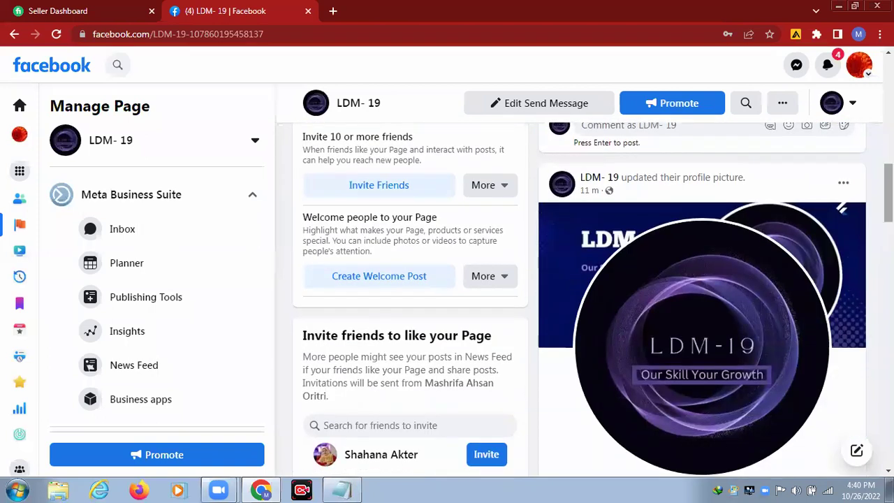
scroll(409, 259, "up", 1)
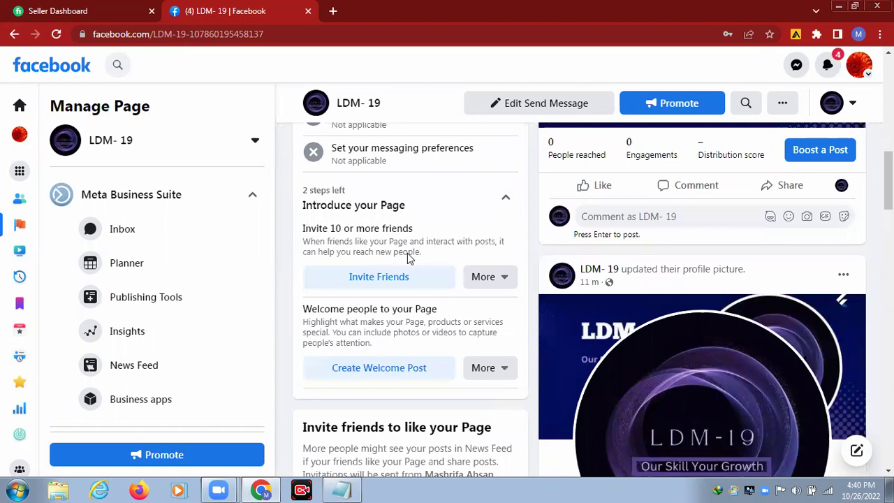
left_click(381, 279)
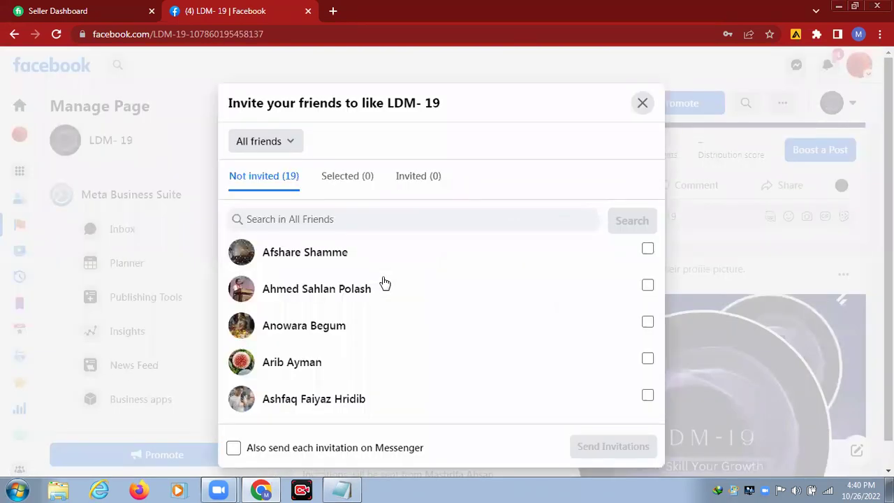
Step: Select the first six friends and the ninth friend in the list, and send them invitations to like the Page
left_click(647, 250)
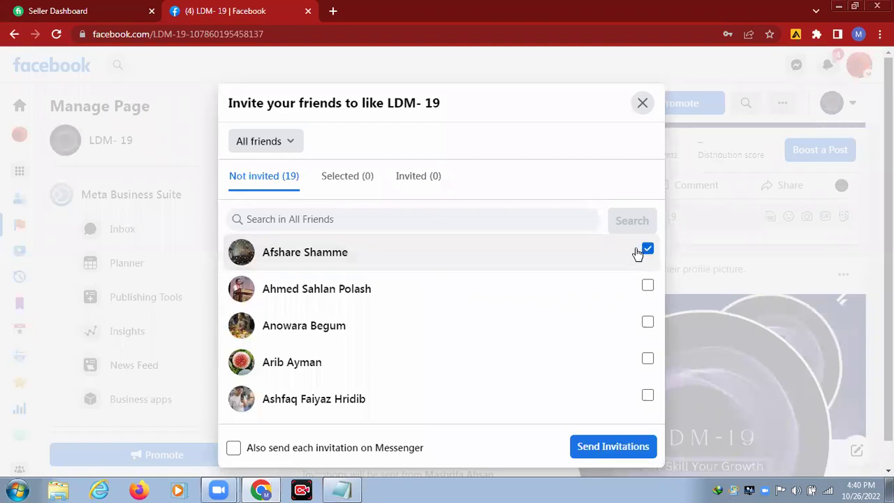
left_click(649, 288)
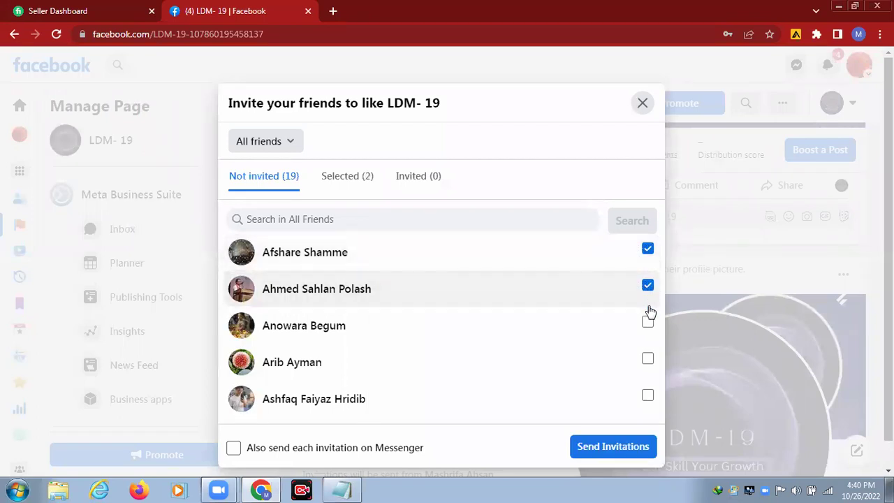
left_click(647, 322)
left_click(644, 363)
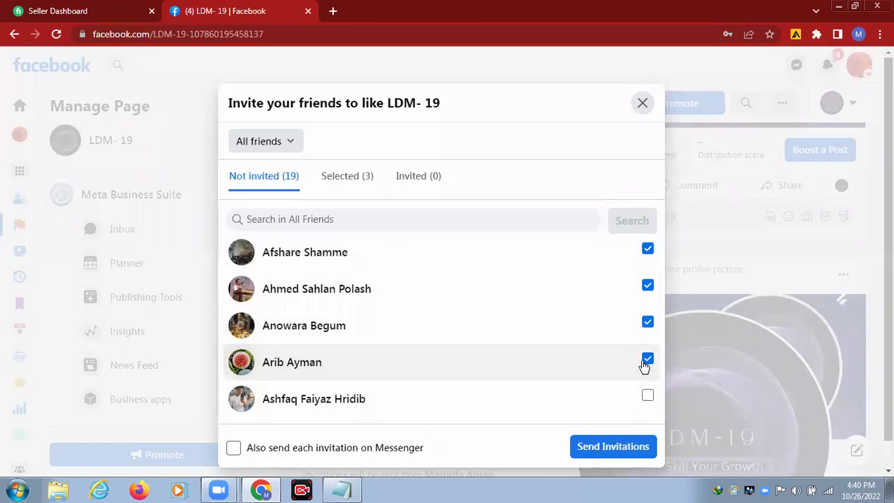
left_click(647, 396)
scroll(634, 312, "down", 2)
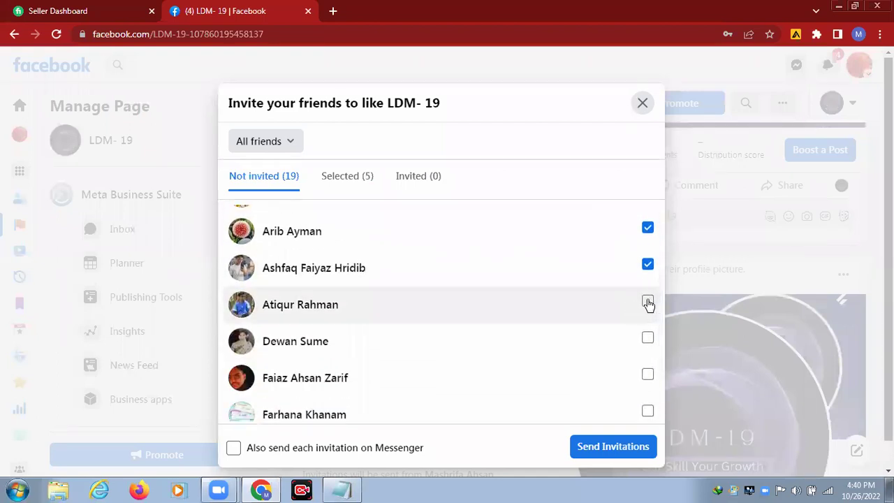
left_click(648, 303)
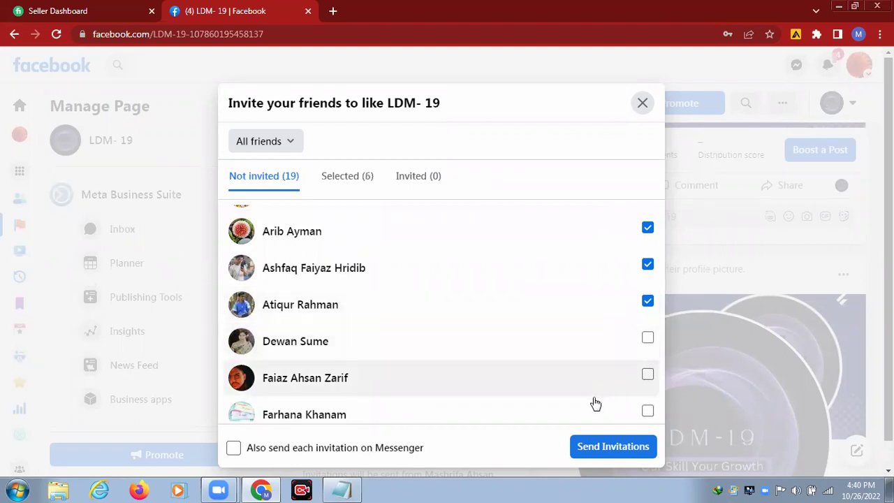
left_click(647, 411)
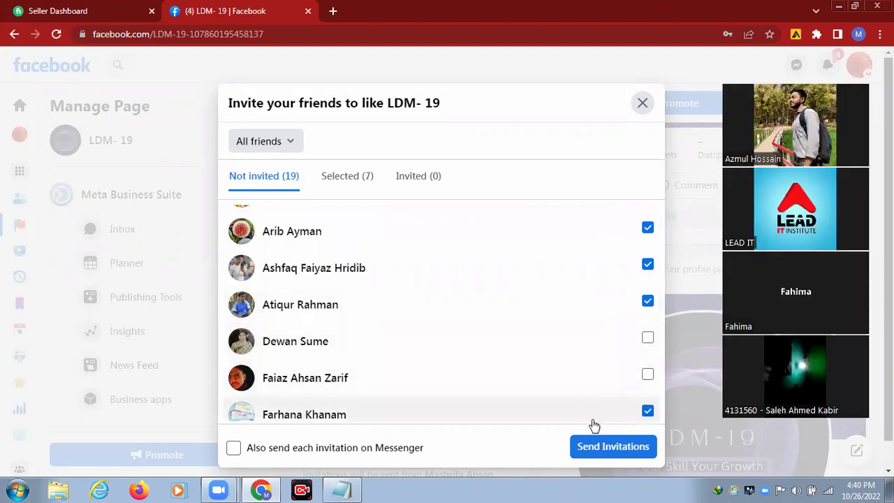
left_click(603, 448)
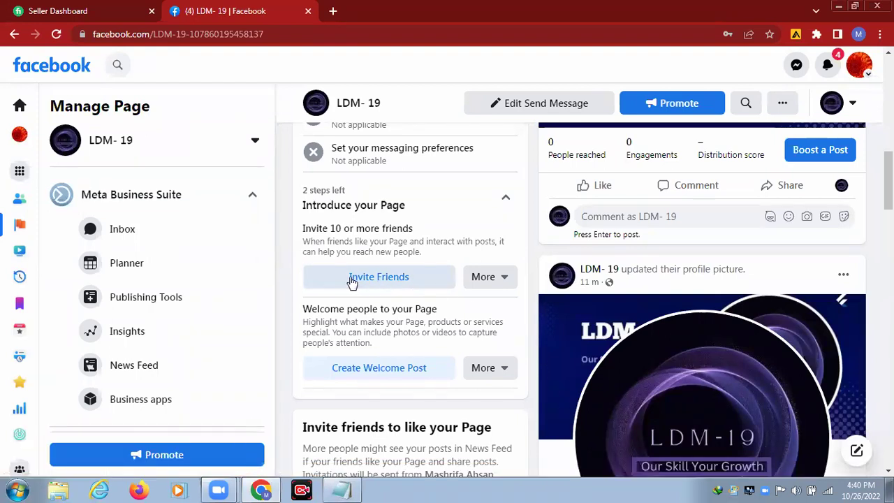
Step: Reopen the friend invitation list, select three more friends who are not yet invited, and send their invitations
left_click(381, 278)
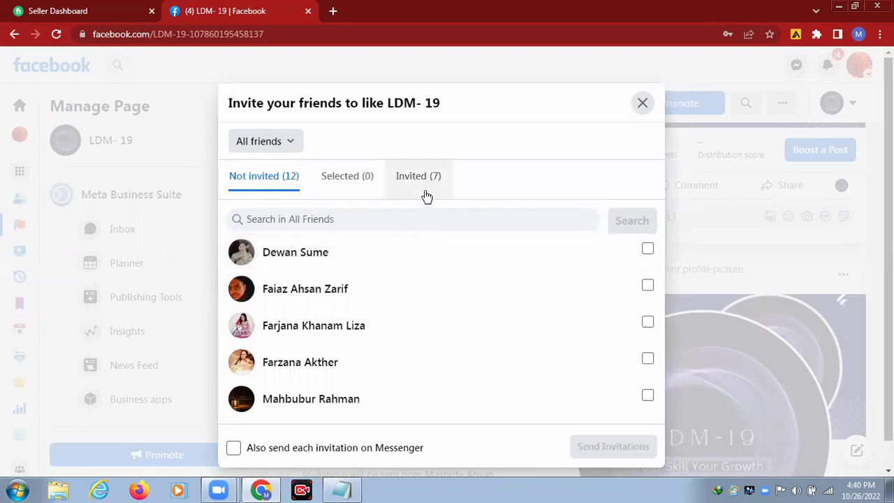
left_click_drag(660, 284, 660, 325)
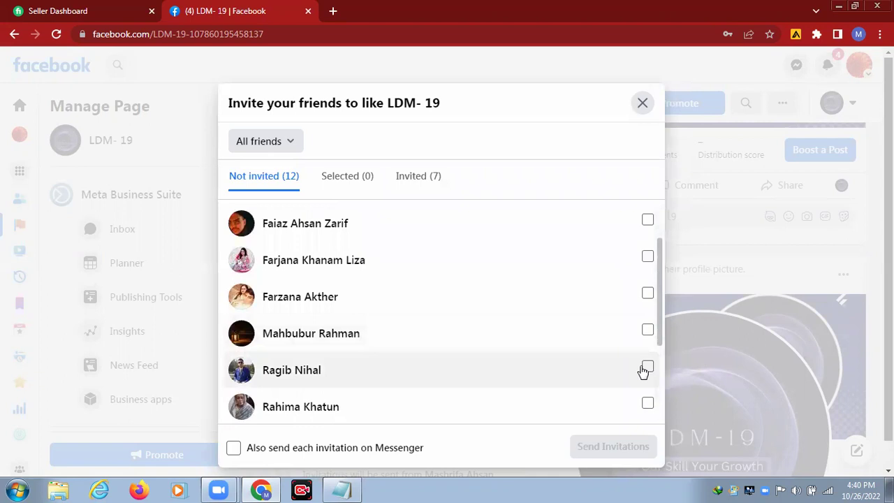
left_click(646, 368)
left_click(646, 331)
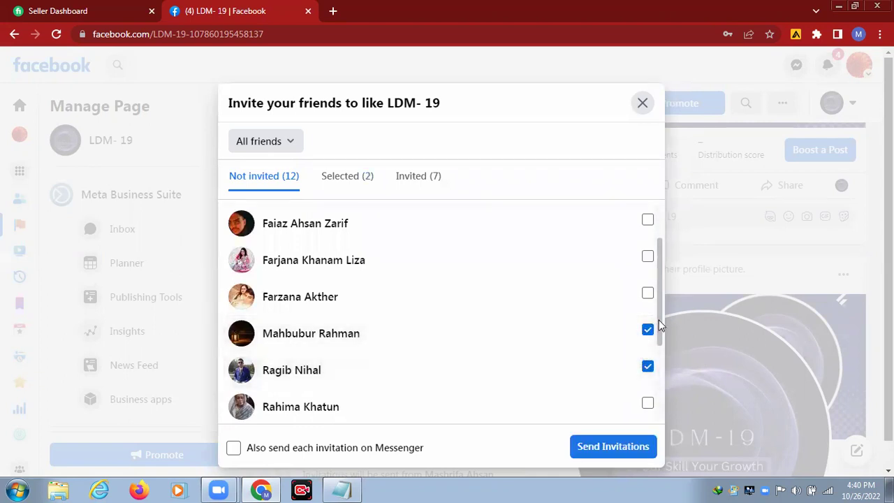
scroll(653, 349, "down", 3)
left_click(648, 338)
left_click(598, 452)
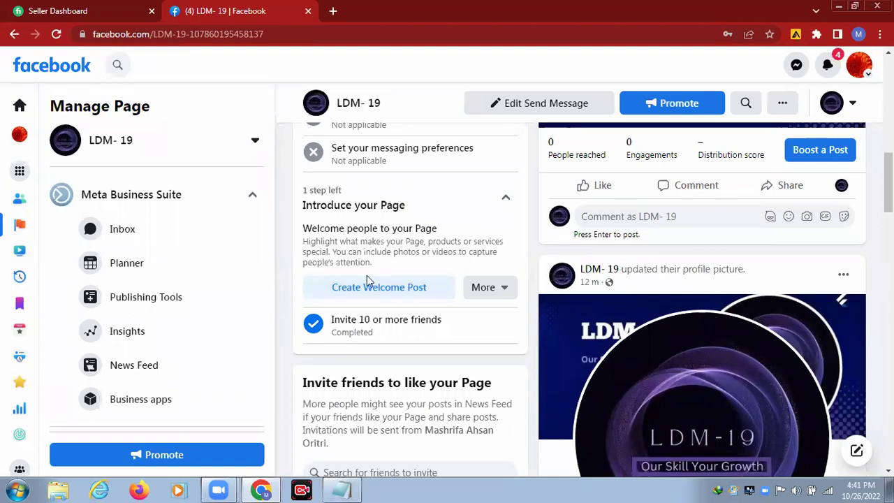
Step: Create a welcome post for the Page with the text "This is for class purposes."
left_click(383, 294)
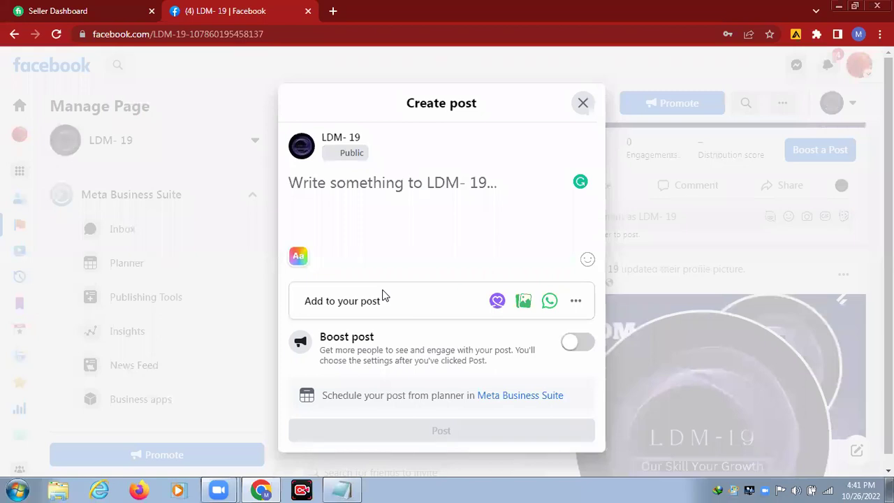
type("This")
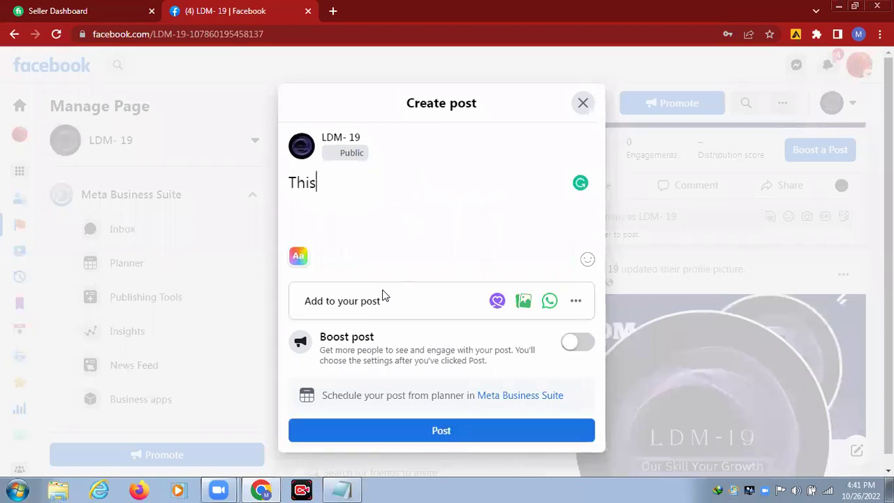
type(" is forclass")
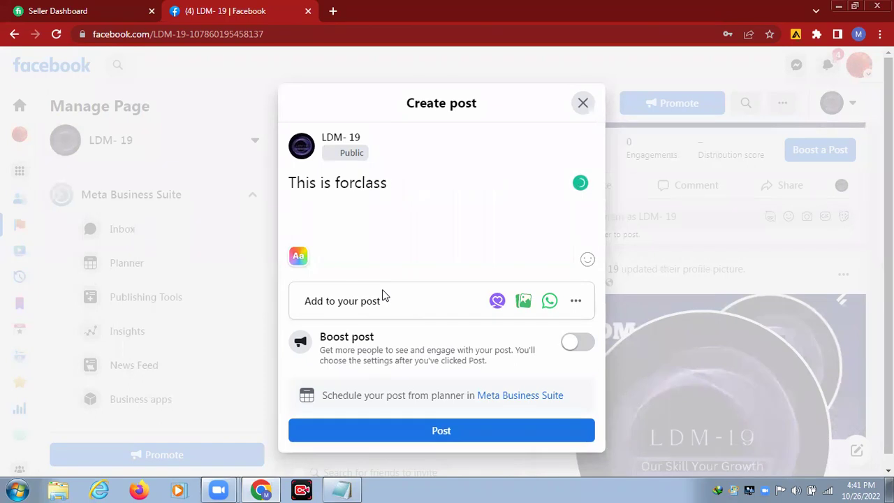
key("Left")
key("Right")
key("Right")
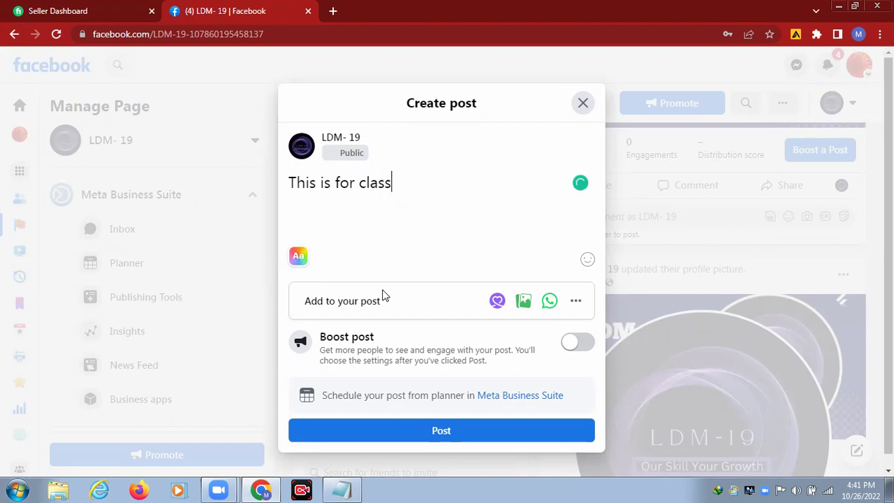
type("purposes.")
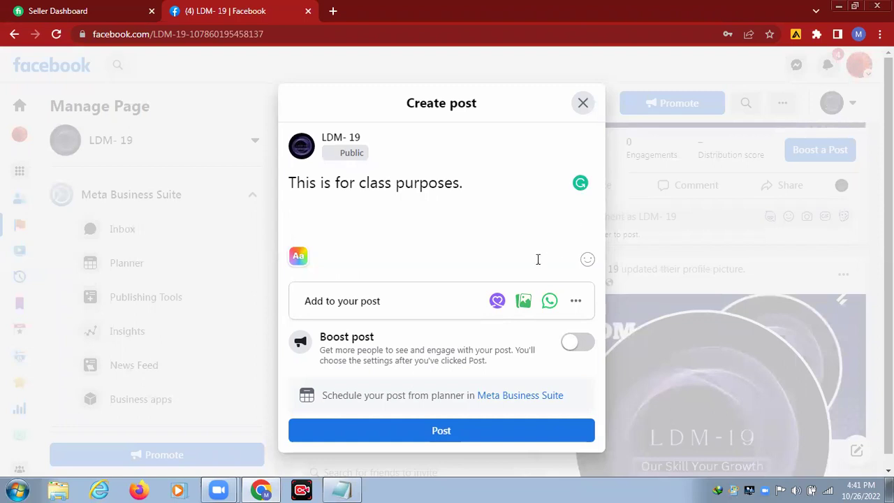
Step: Attach the image ldm- 19 (2) from the Downloads folder to the welcome post
left_click(524, 303)
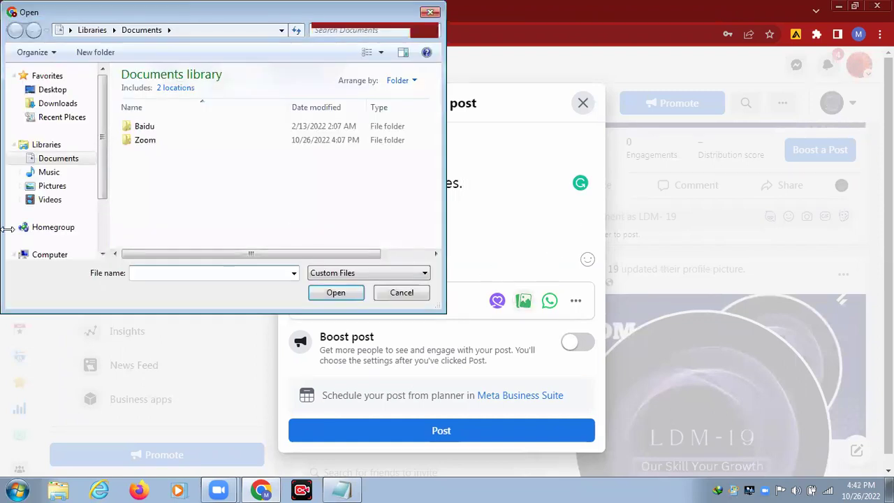
left_click(49, 104)
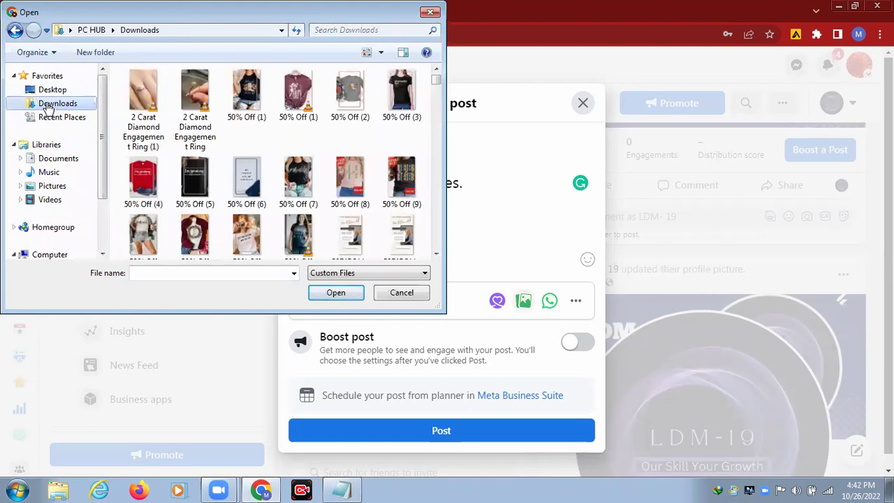
left_click_drag(437, 82, 423, 175)
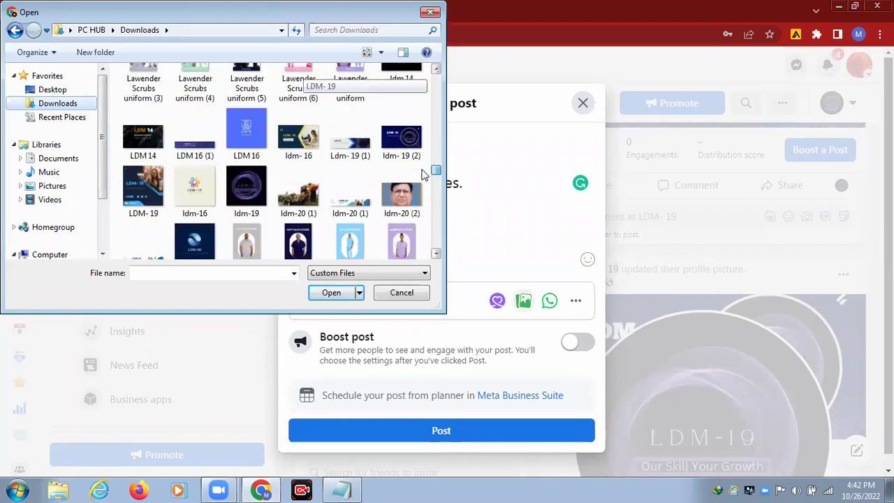
scroll(422, 173, "down", 1)
scroll(423, 173, "up", 5)
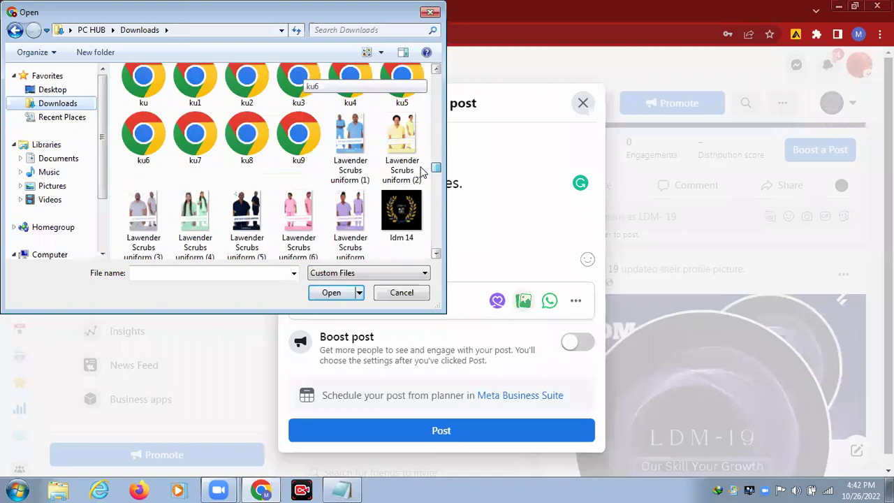
scroll(422, 173, "down", 3)
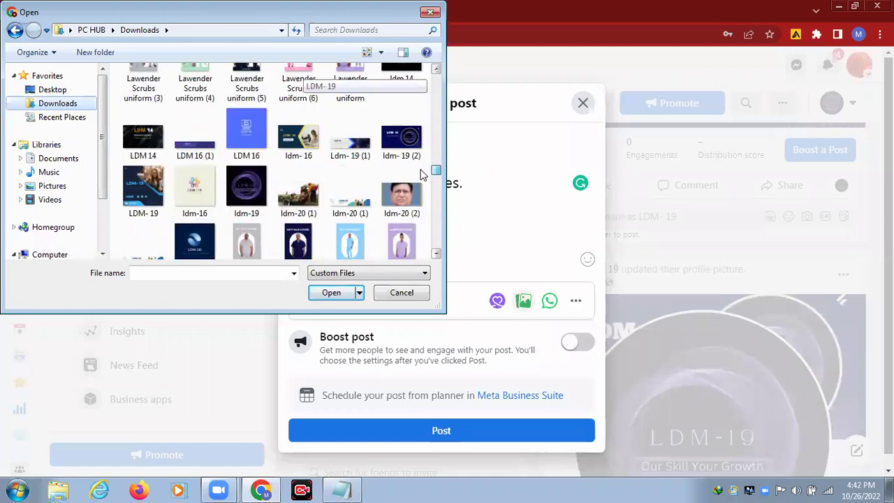
left_click(391, 144)
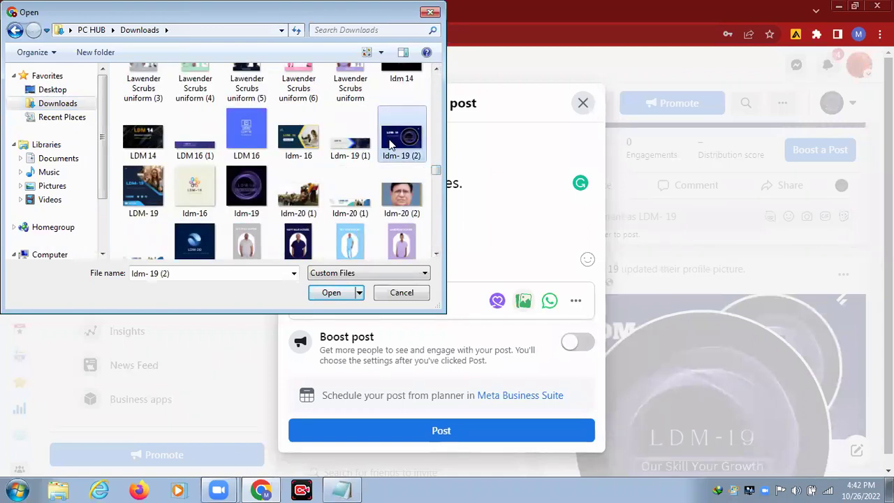
left_click(331, 294)
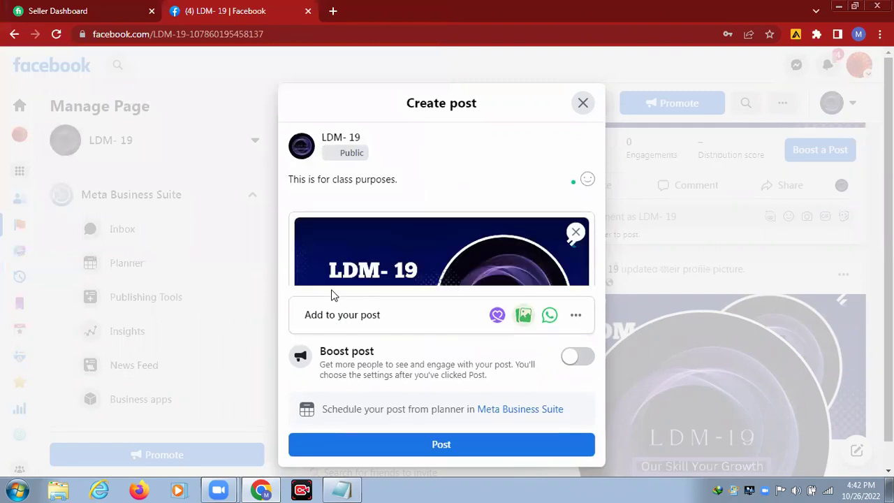
Step: Check the attached image, add the Get messages option to the welcome post, and publish it
scroll(597, 245, "down", 1)
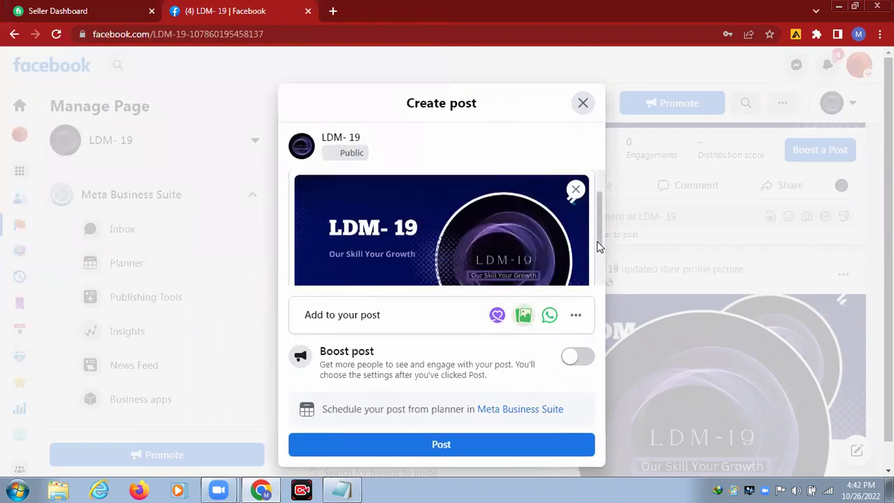
scroll(597, 244, "down", 1)
scroll(596, 241, "up", 2)
scroll(596, 241, "down", 1)
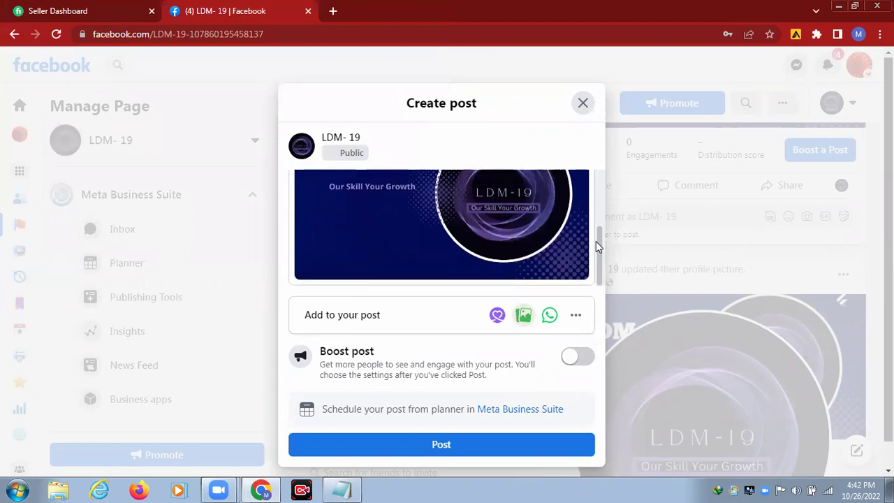
scroll(596, 241, "up", 2)
scroll(596, 241, "down", 2)
left_click(574, 318)
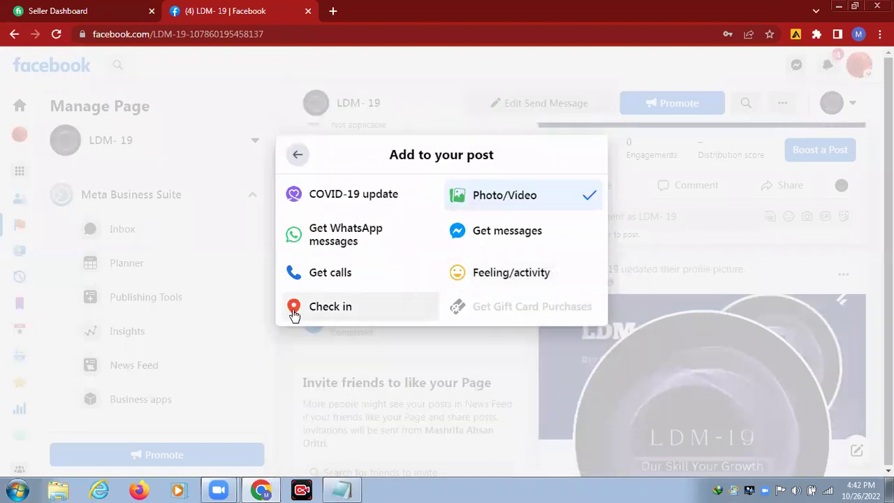
left_click(551, 240)
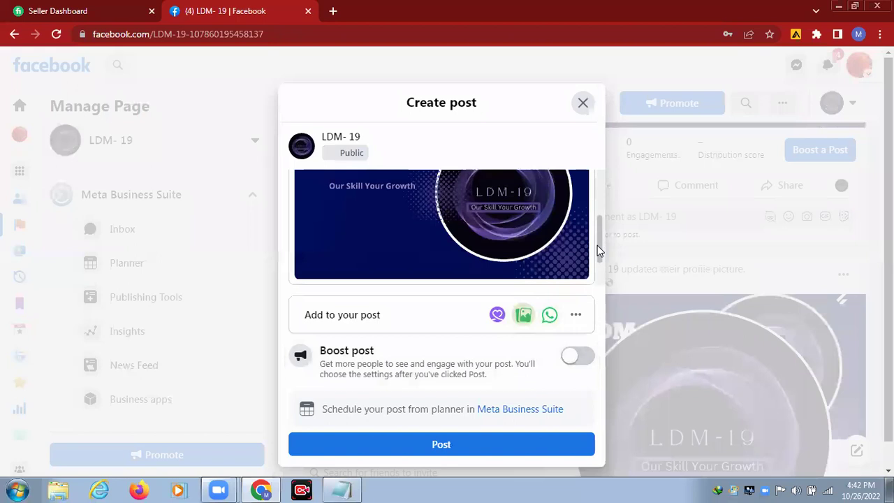
scroll(598, 247, "up", 3)
scroll(597, 246, "down", 3)
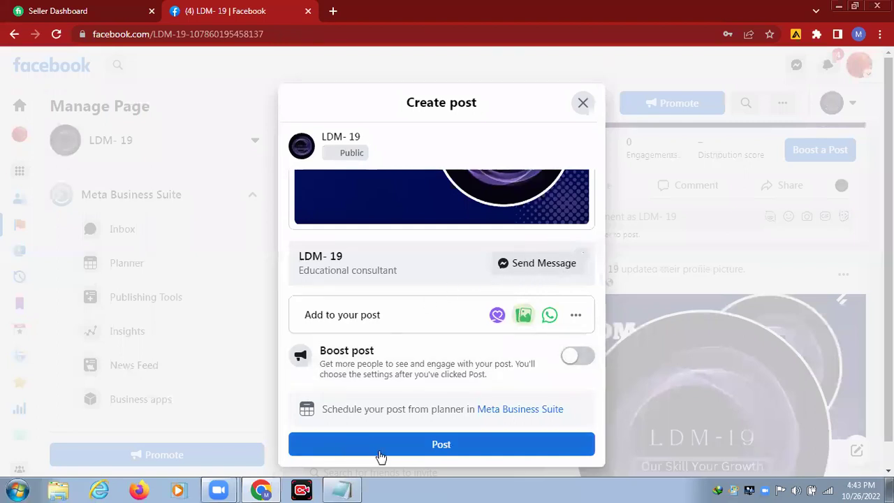
left_click(448, 447)
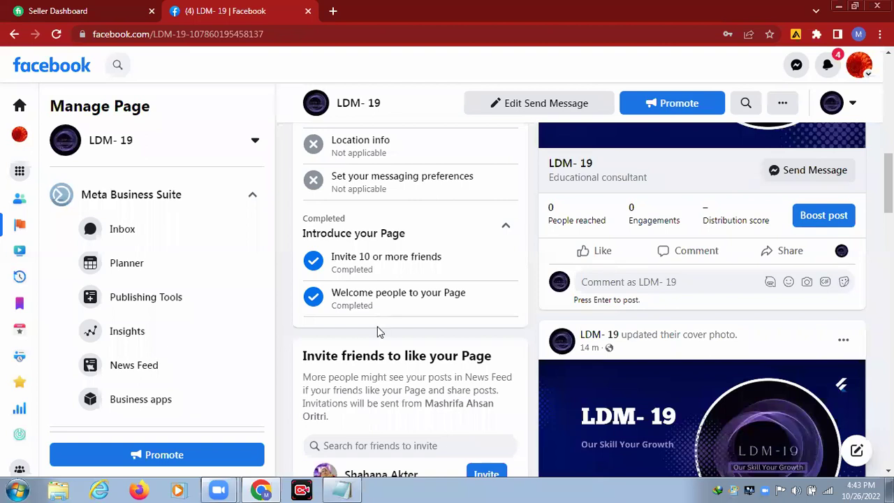
Step: Review the Page's setup checklist and its overall completion progress
scroll(526, 308, "down", 2)
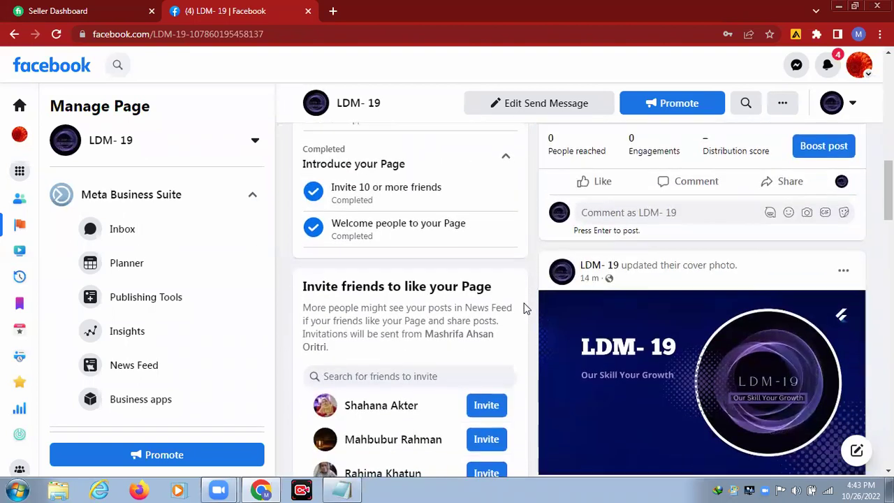
scroll(526, 308, "up", 3)
scroll(526, 308, "up", 3)
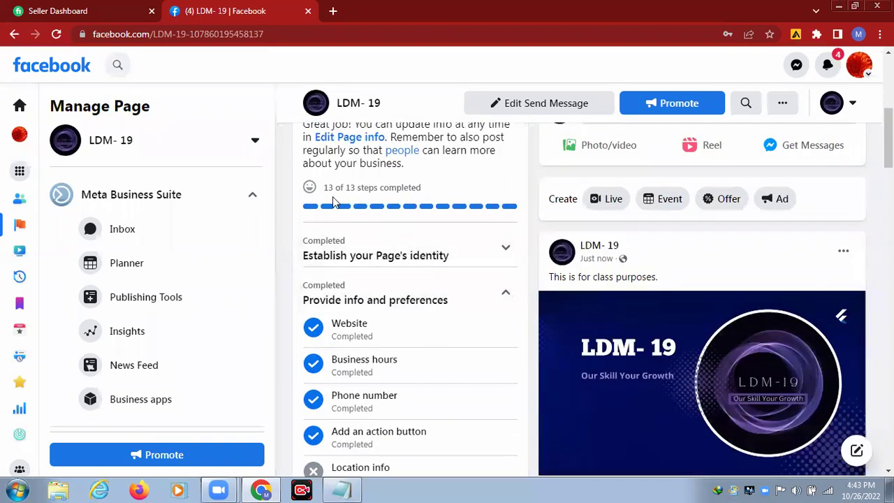
scroll(412, 269, "up", 1)
scroll(412, 269, "up", 1)
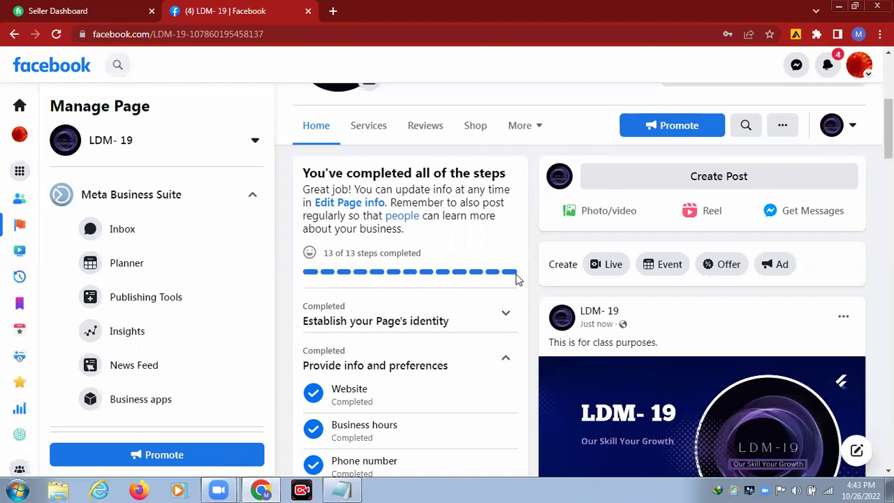
scroll(516, 279, "down", 2)
scroll(515, 279, "up", 5)
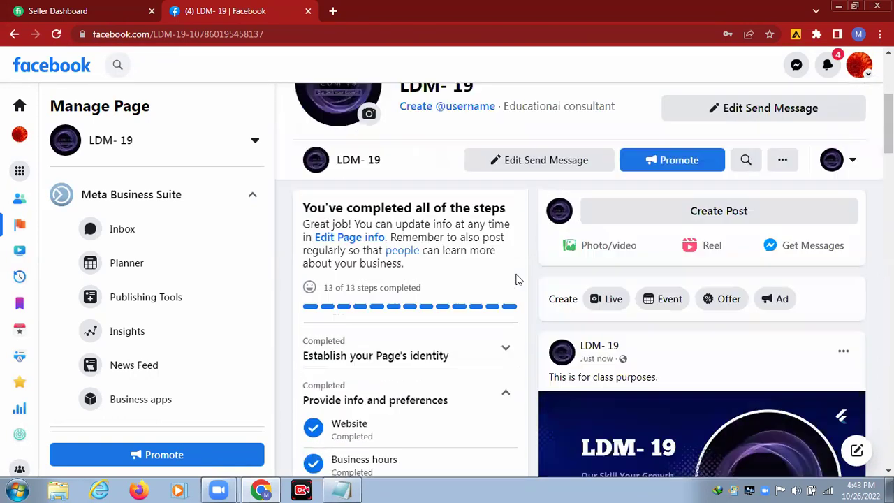
scroll(514, 278, "up", 1)
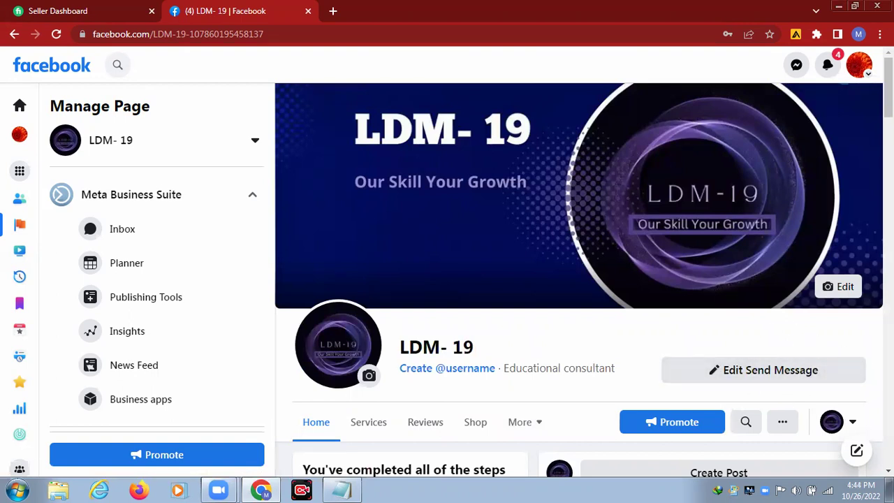
Step: Look through the whole Page from the cover photo to the Page transparency section, including the posts and About details
scroll(579, 279, "down", 2)
scroll(584, 279, "down", 2)
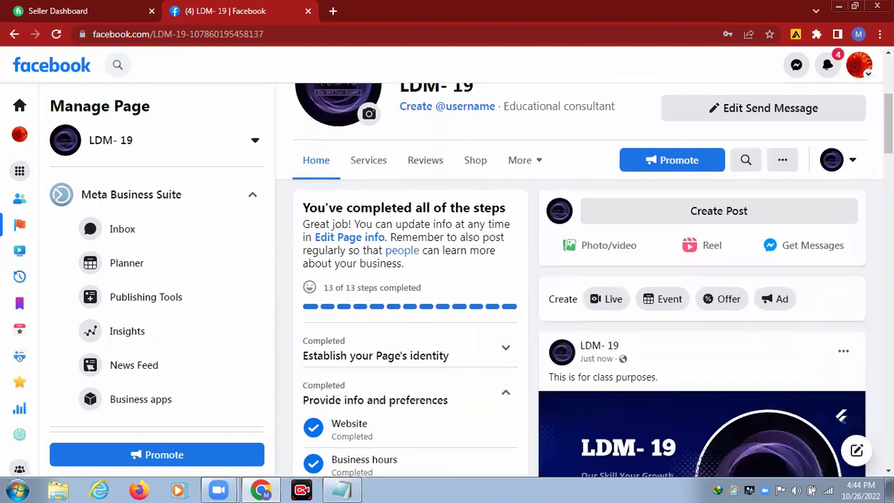
scroll(583, 280, "down", 2)
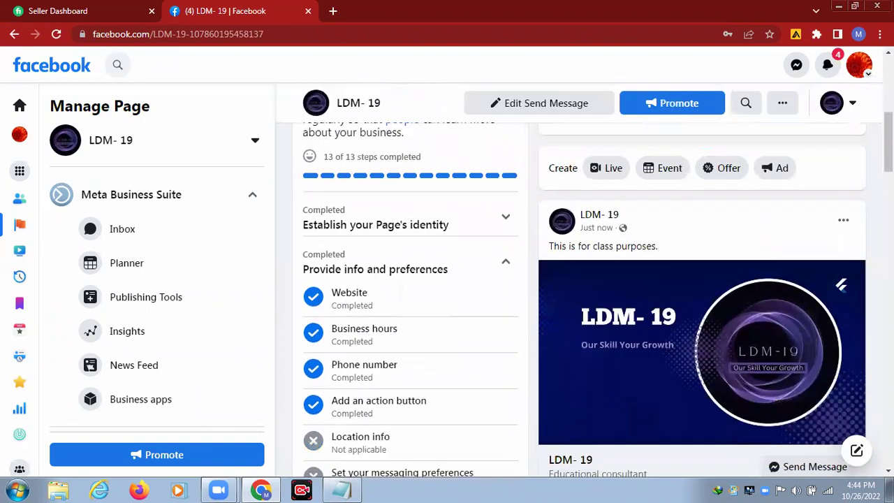
scroll(584, 279, "down", 8)
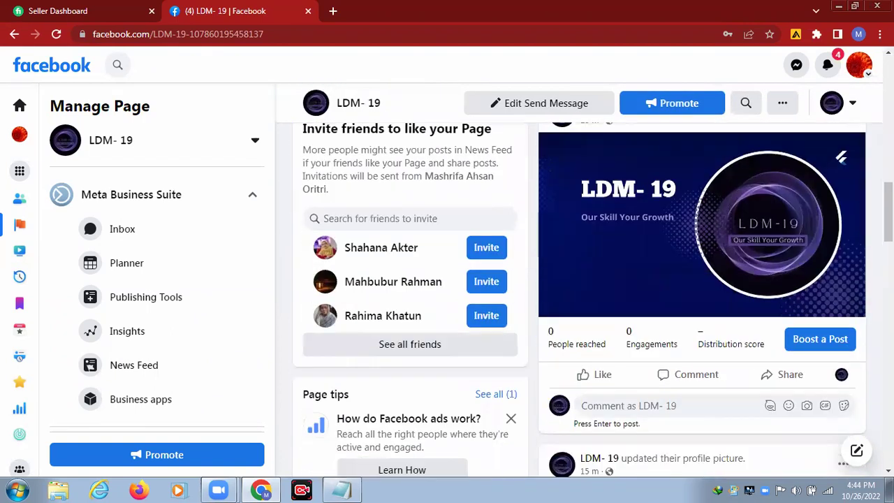
scroll(583, 279, "down", 2)
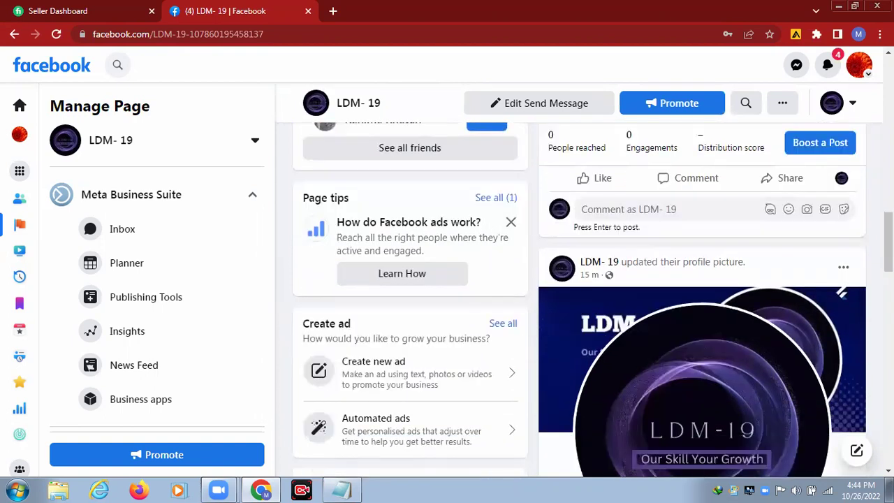
scroll(584, 279, "down", 4)
scroll(583, 279, "down", 7)
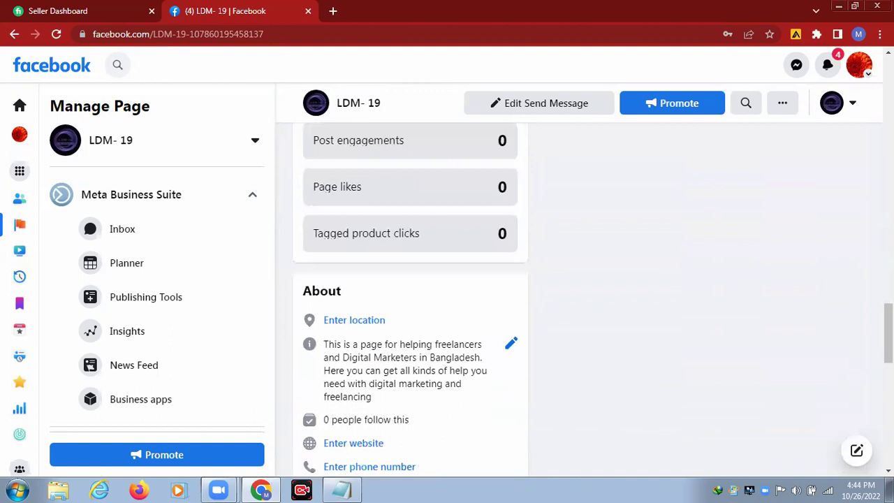
scroll(521, 343, "down", 2)
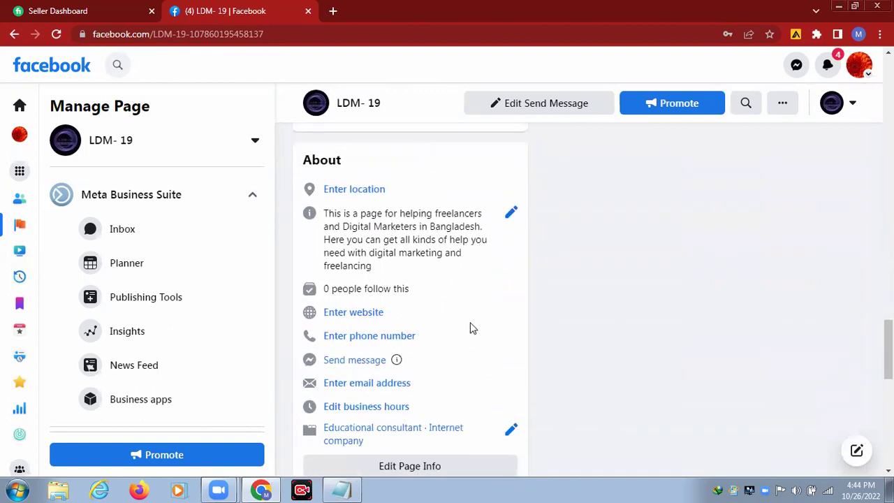
scroll(487, 368, "down", 4)
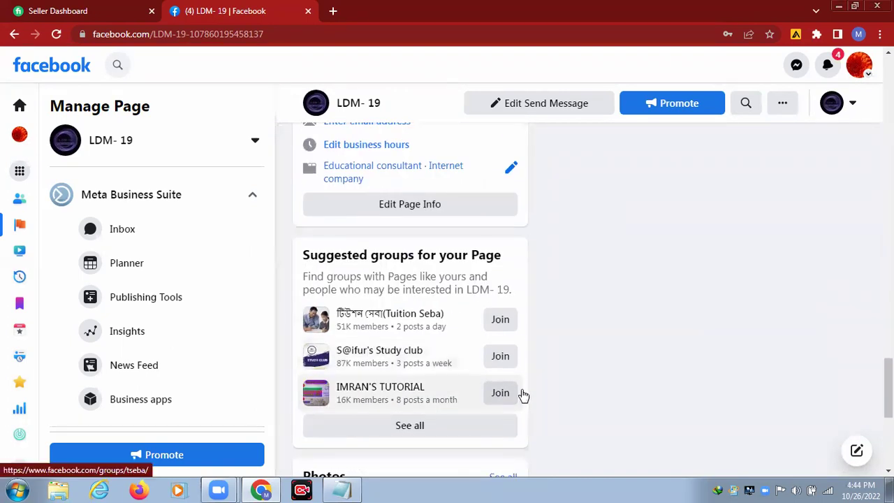
scroll(523, 397, "down", 3)
scroll(522, 399, "down", 2)
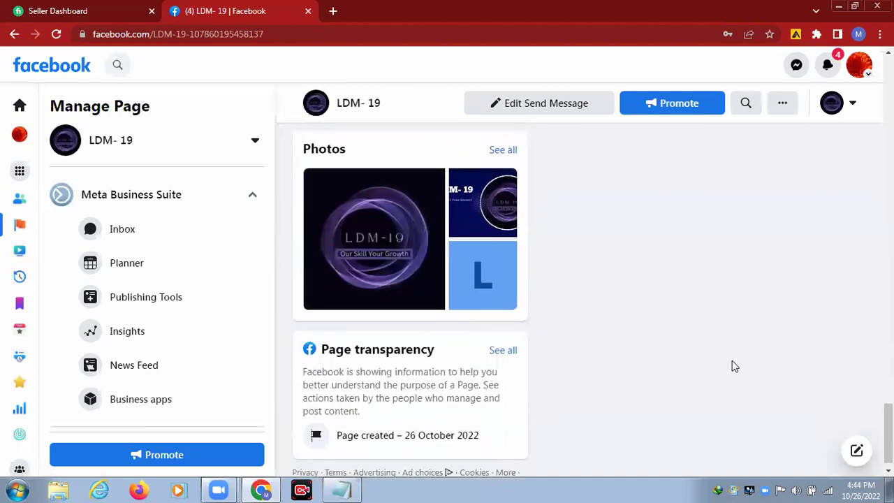
scroll(734, 366, "up", 20)
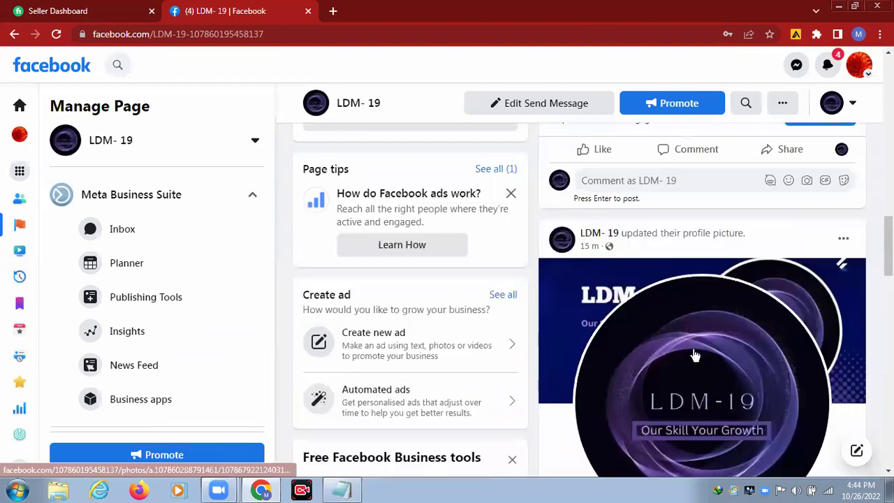
scroll(695, 356, "up", 12)
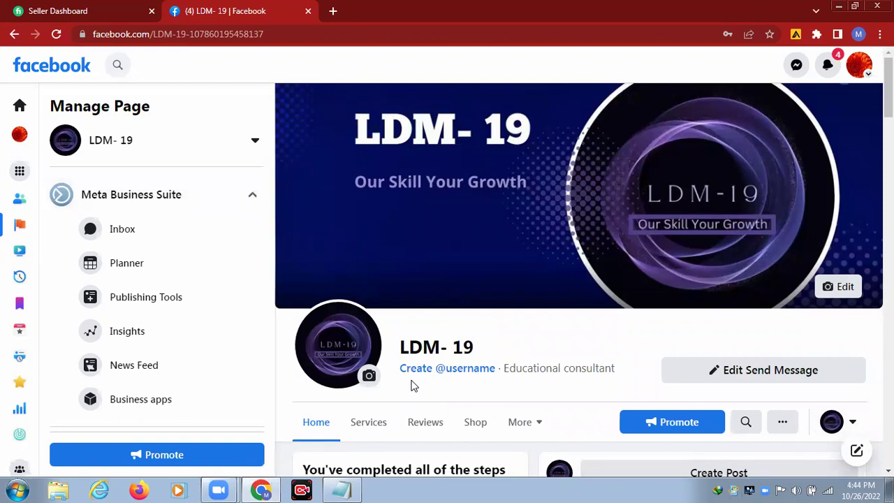
Step: Create the username ldm19batch for the LDM- 19 Page and close the confirmation dialog
left_click(458, 369)
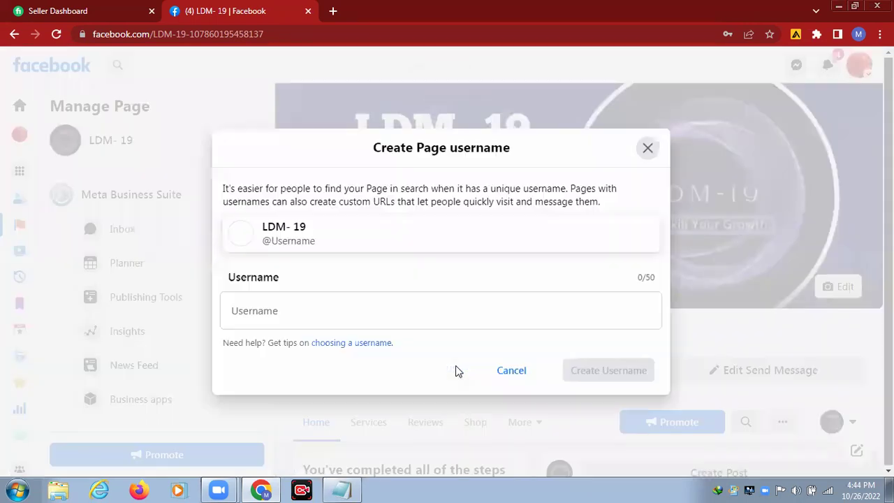
left_click(278, 308)
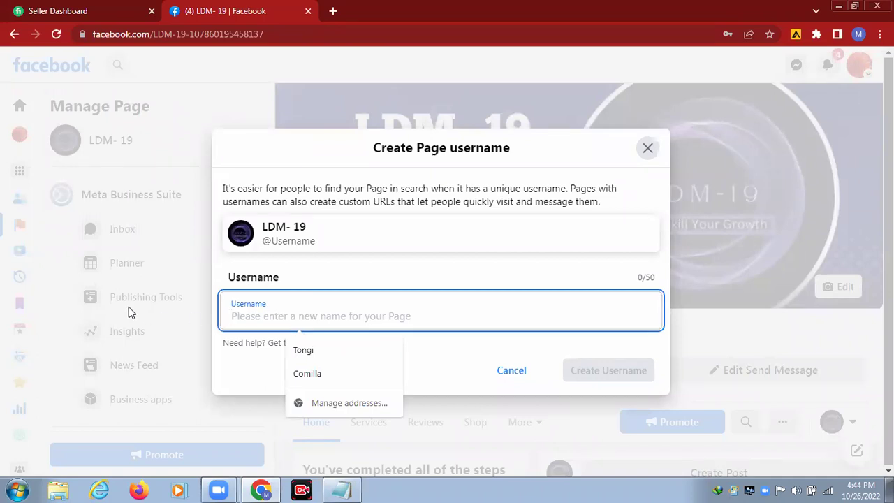
type("ldm")
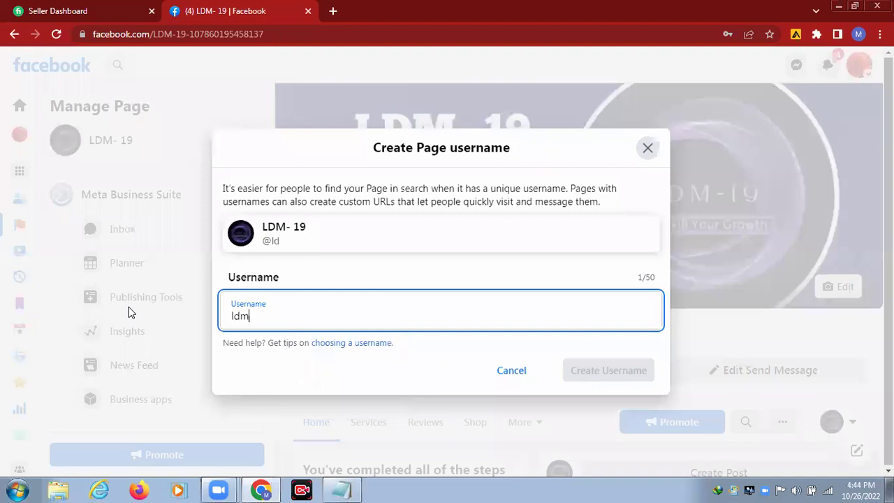
type("19")
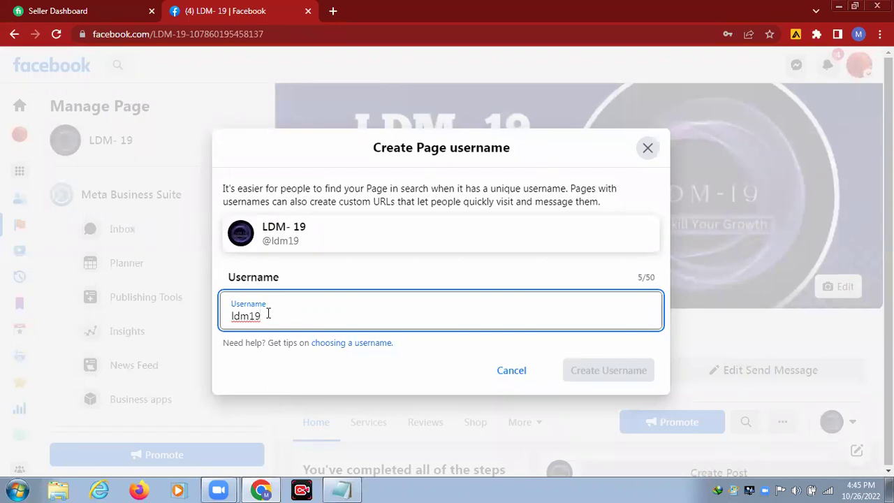
type("batch")
left_click(603, 374)
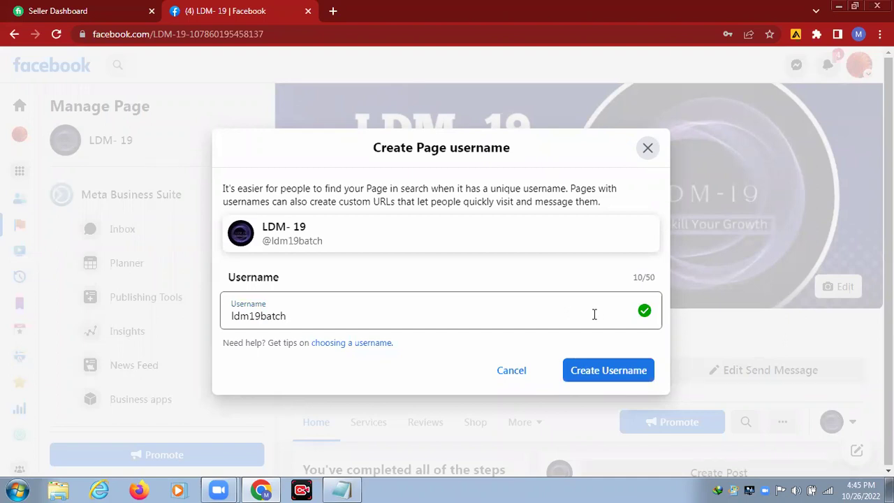
left_click(622, 374)
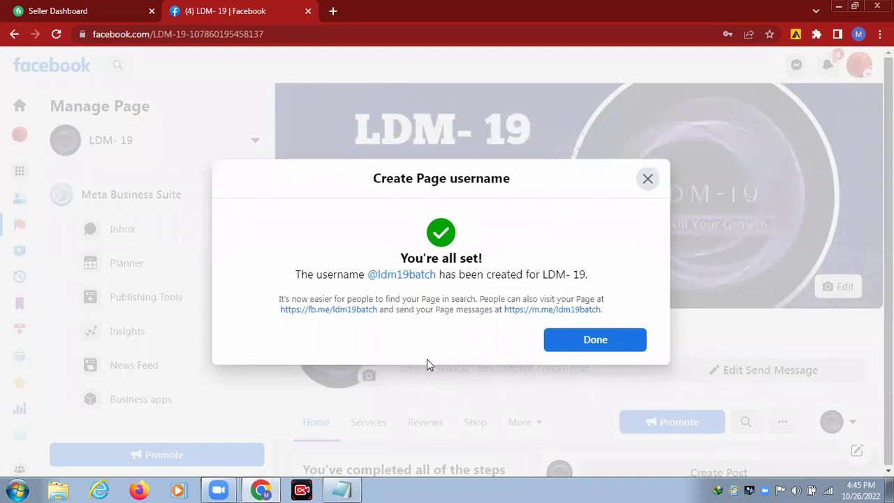
left_click(613, 344)
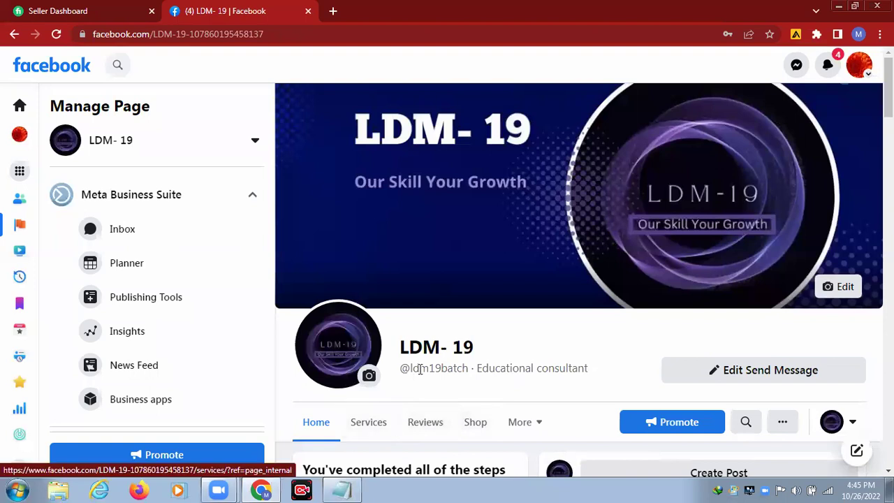
mouse_move(442, 360)
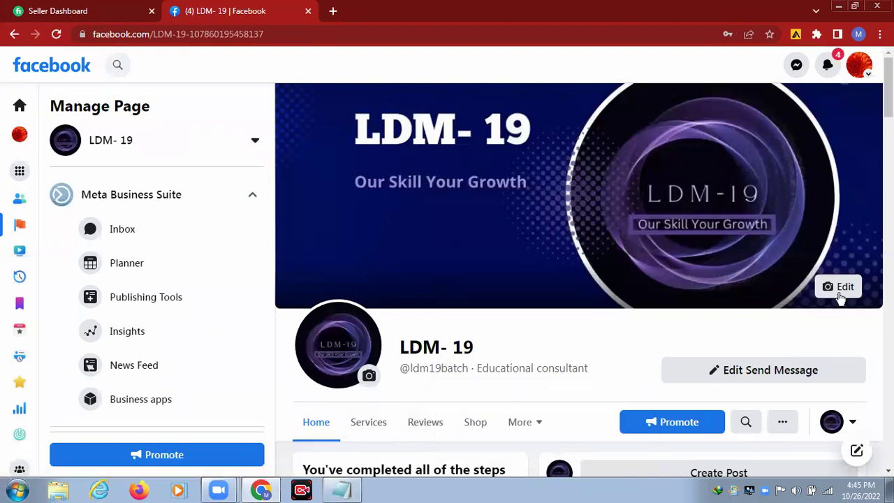